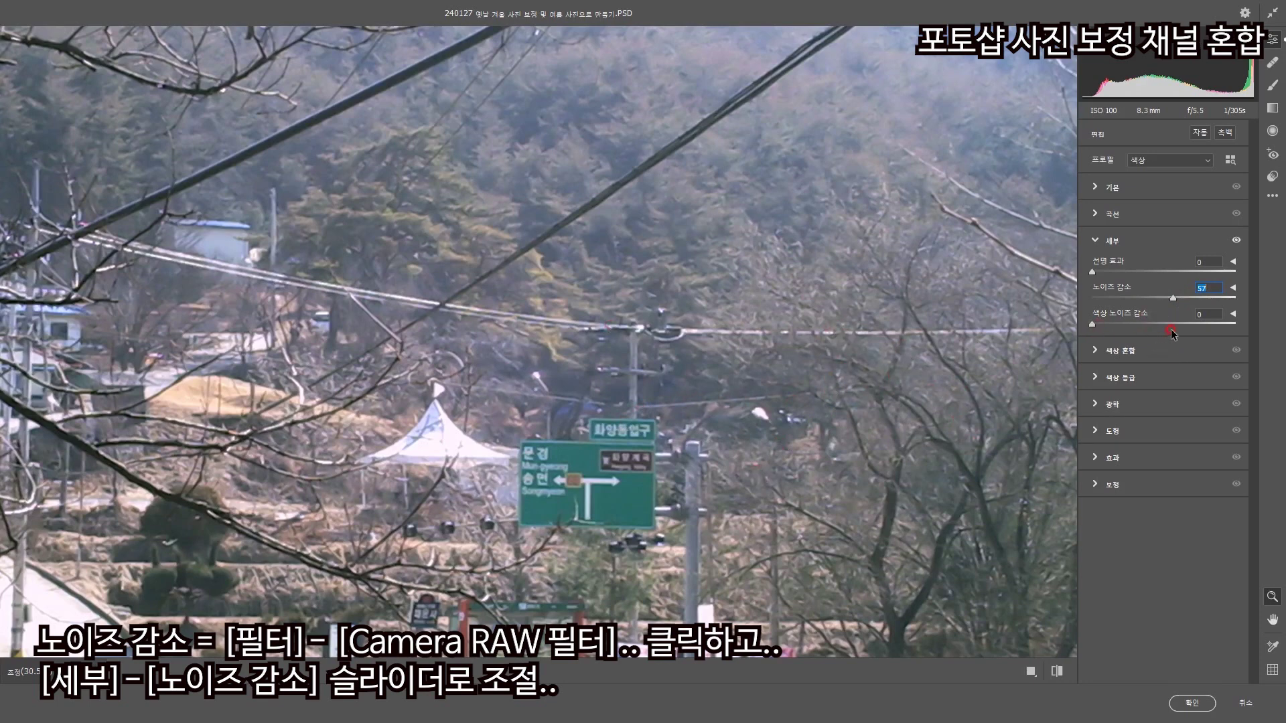
- Set color noise reduction to 49 and sharpening to 69 in the Camera Raw detail settings
left_click(1162, 325)
left_click(1158, 271)
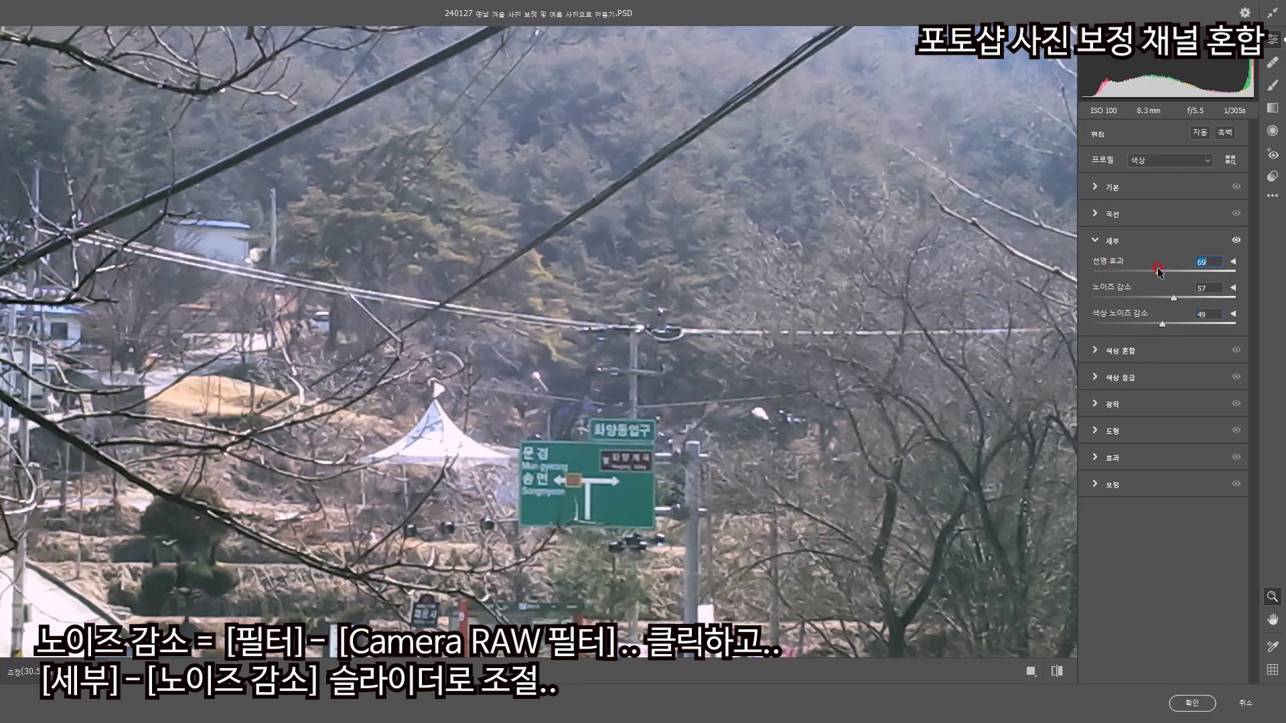
- Set clarity to +23 and dehaze to +13 in the basic settings, and apply the Camera Raw filter
left_click(1096, 190)
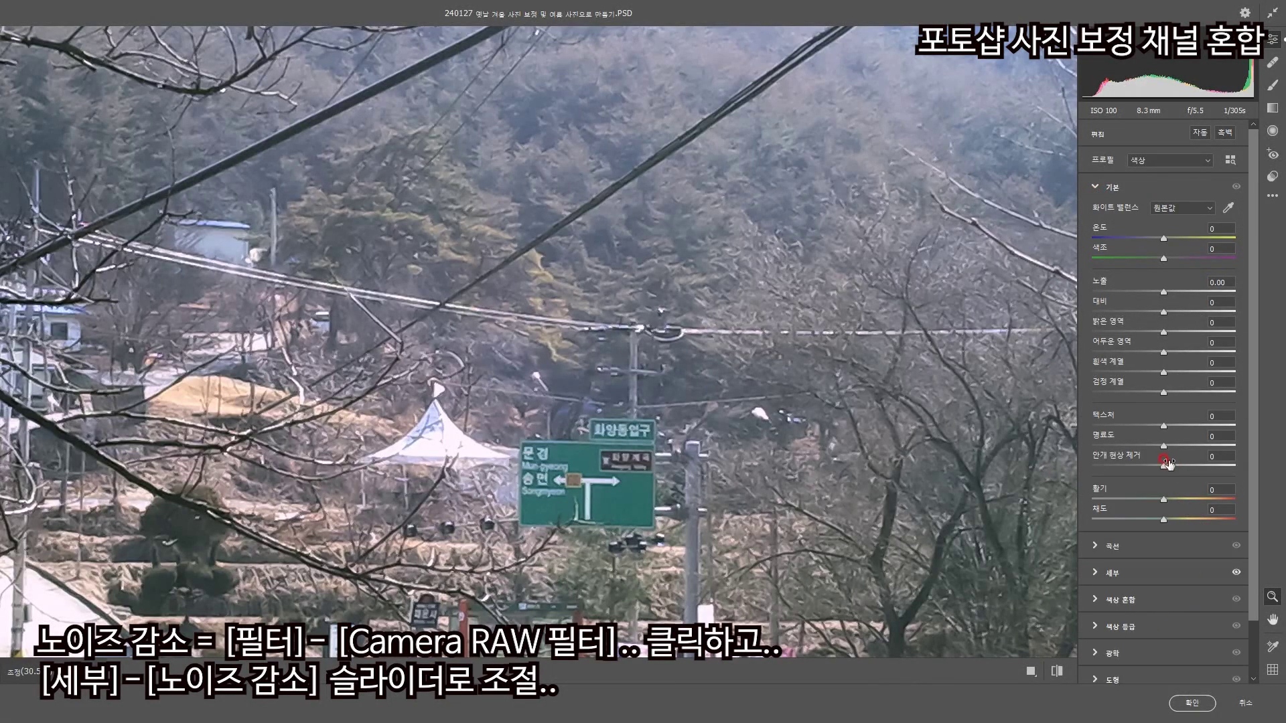
mouse_move(1166, 448)
left_mouse_down()
mouse_move(1205, 456)
mouse_move(1186, 460)
left_mouse_up()
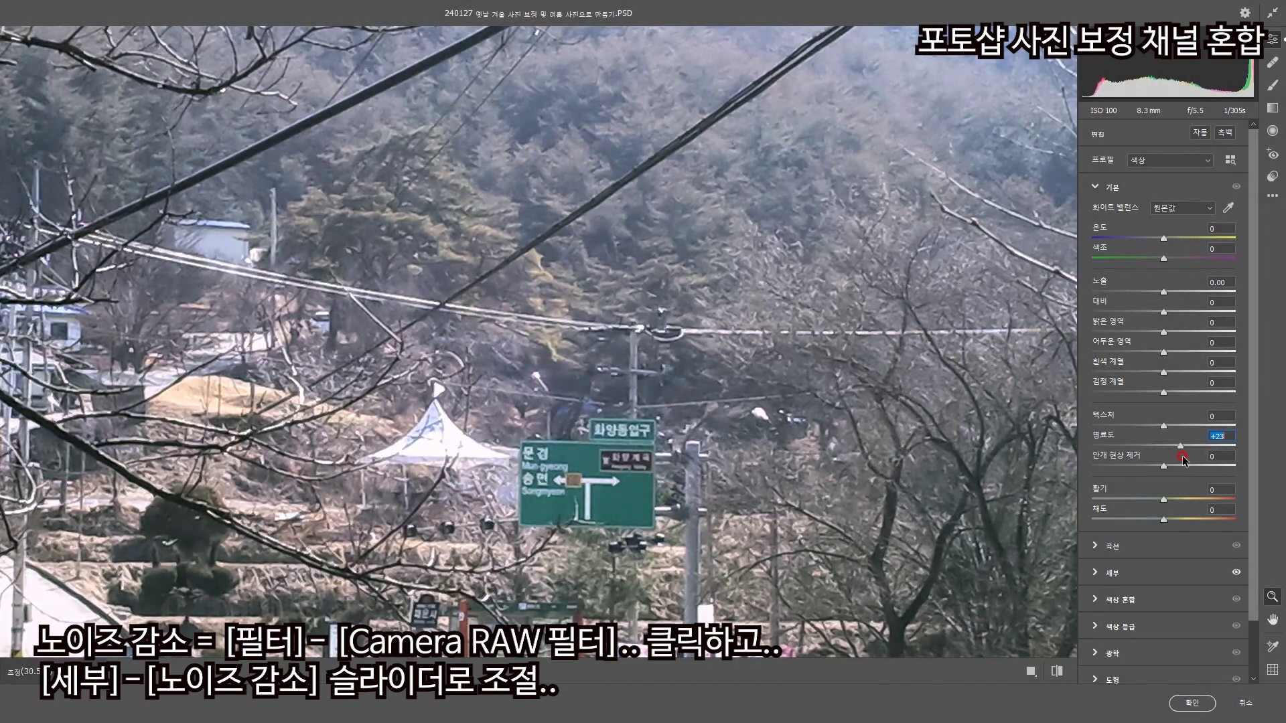
left_click_drag(1163, 468, 1173, 469)
left_click(1161, 503)
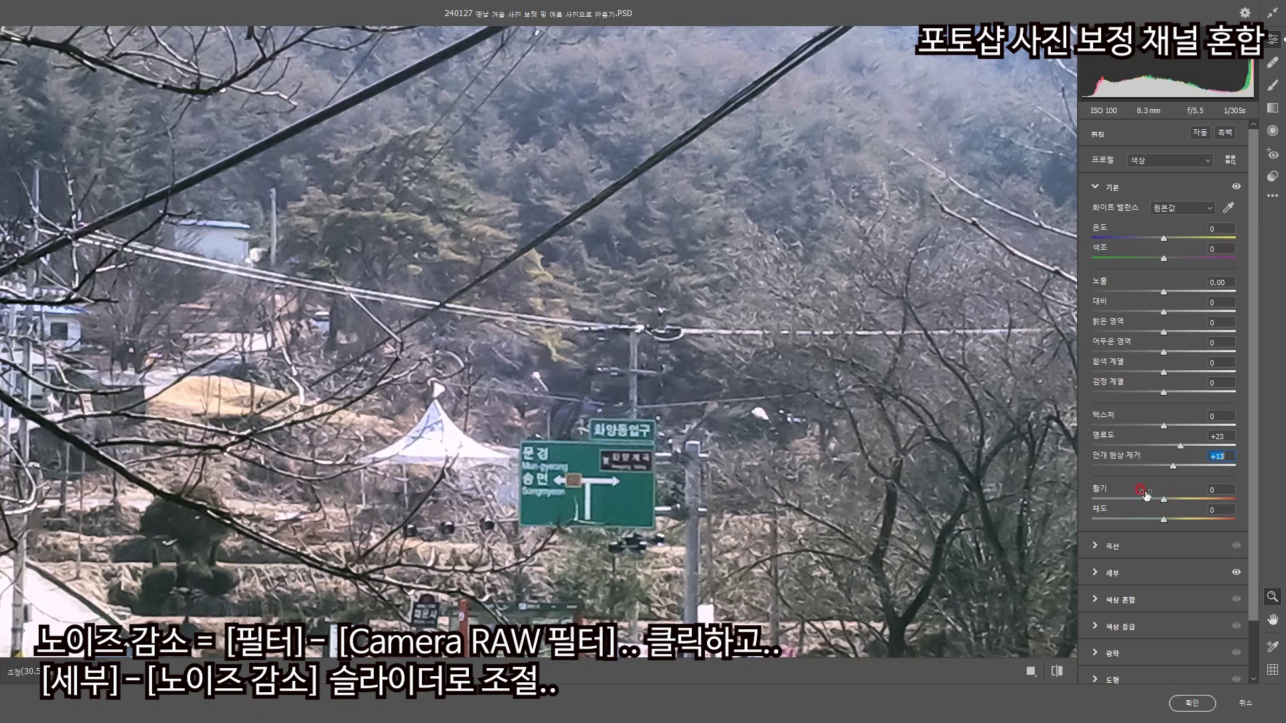
left_click(1189, 701)
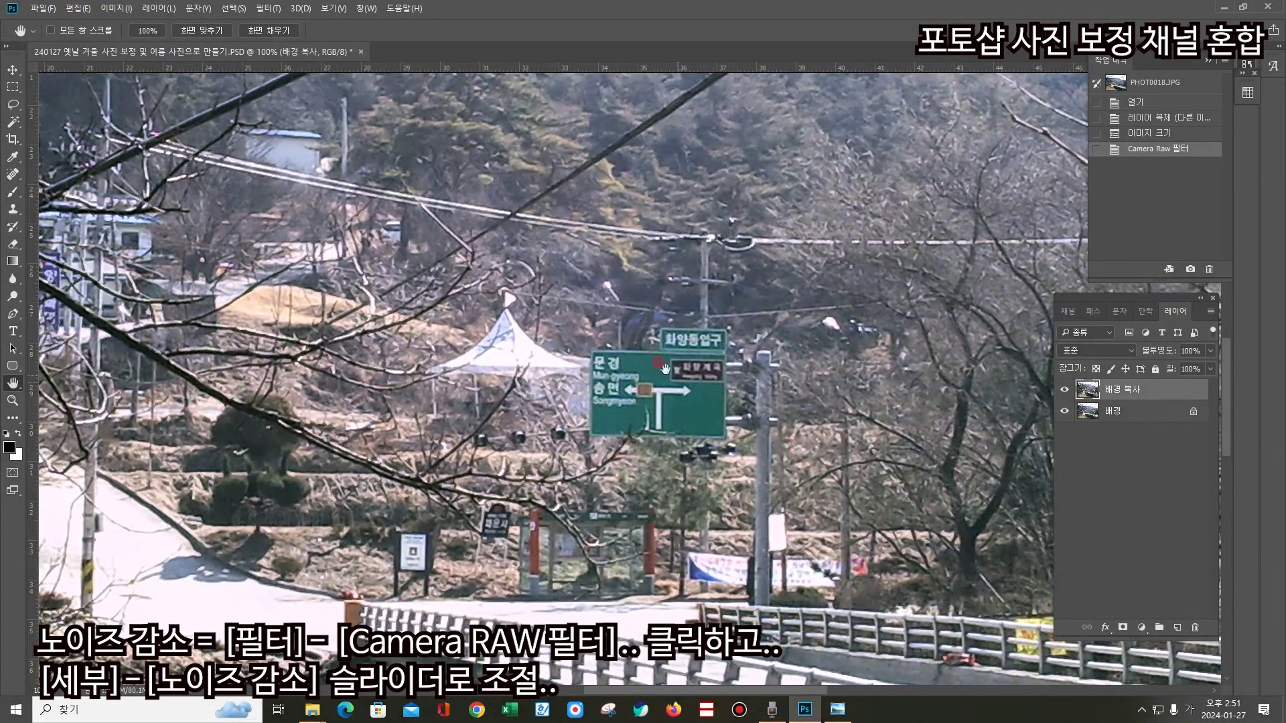
- Compare the filtered background copy with the original around the road sign and the bridge piers by toggling the layer's visibility
left_click(1064, 390)
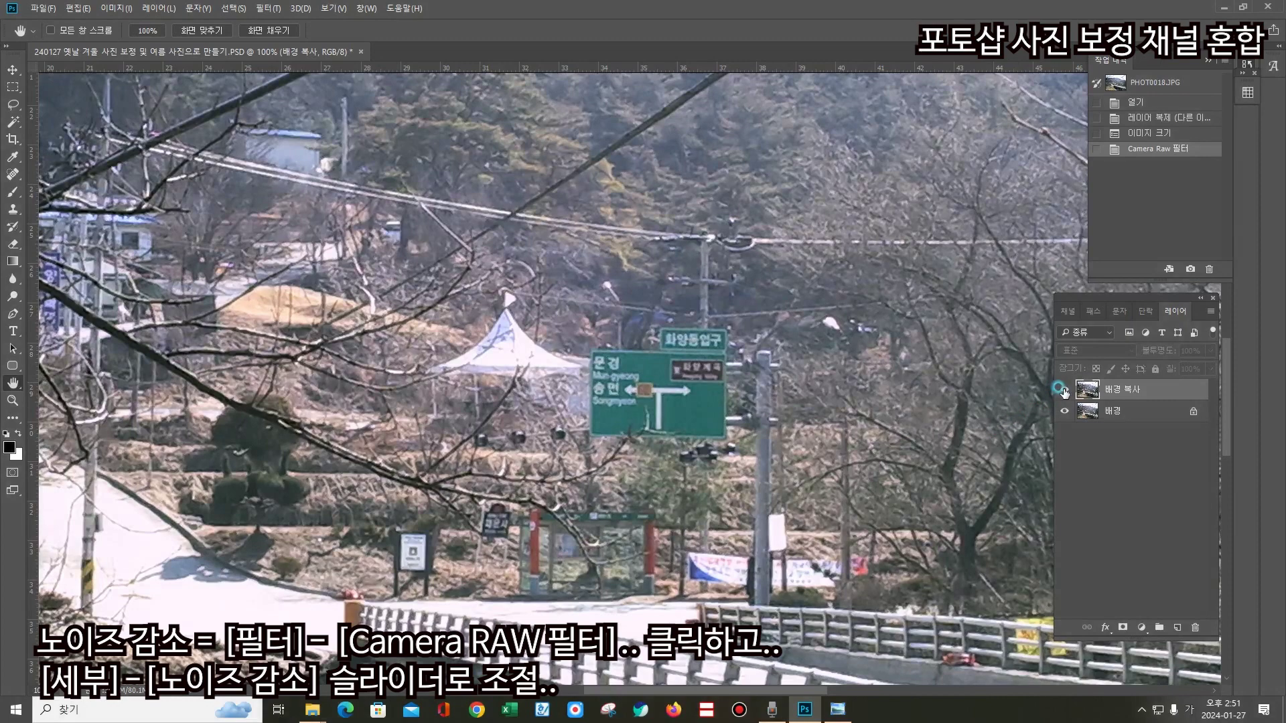
left_click(1064, 390)
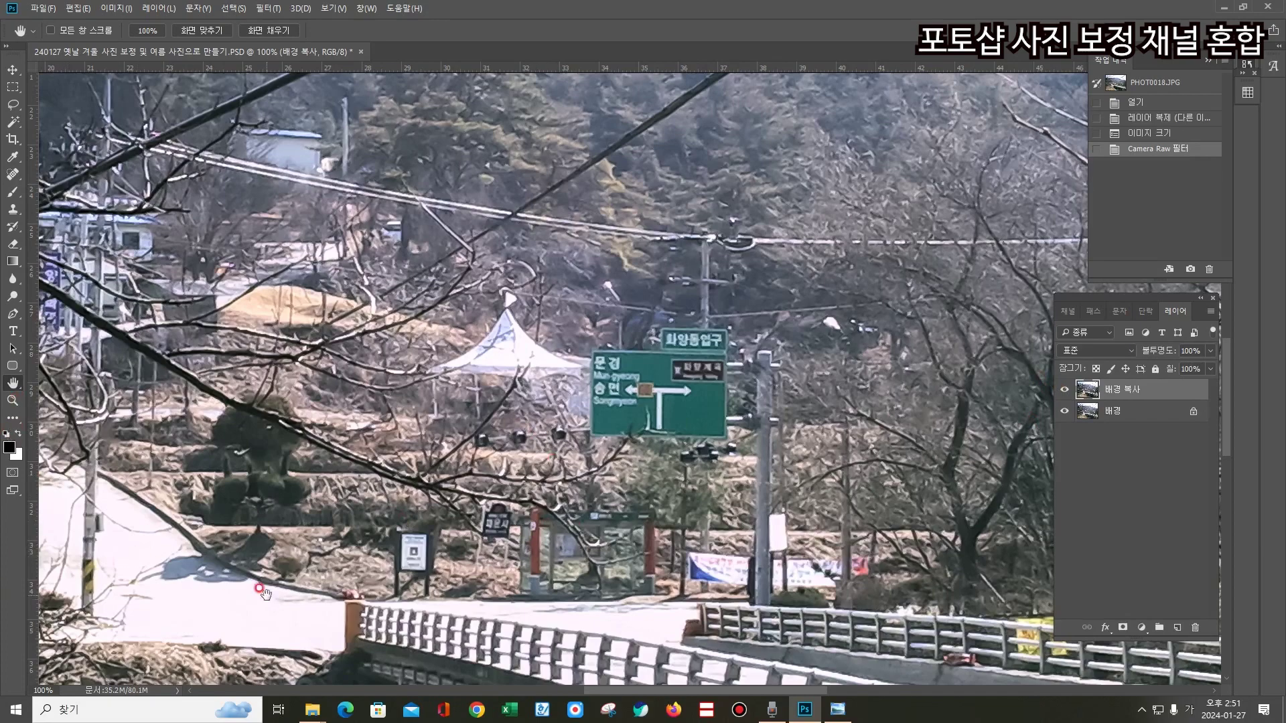
left_click_drag(268, 602, 603, 168)
left_click_drag(637, 502, 364, 469)
left_click_drag(862, 496, 569, 428)
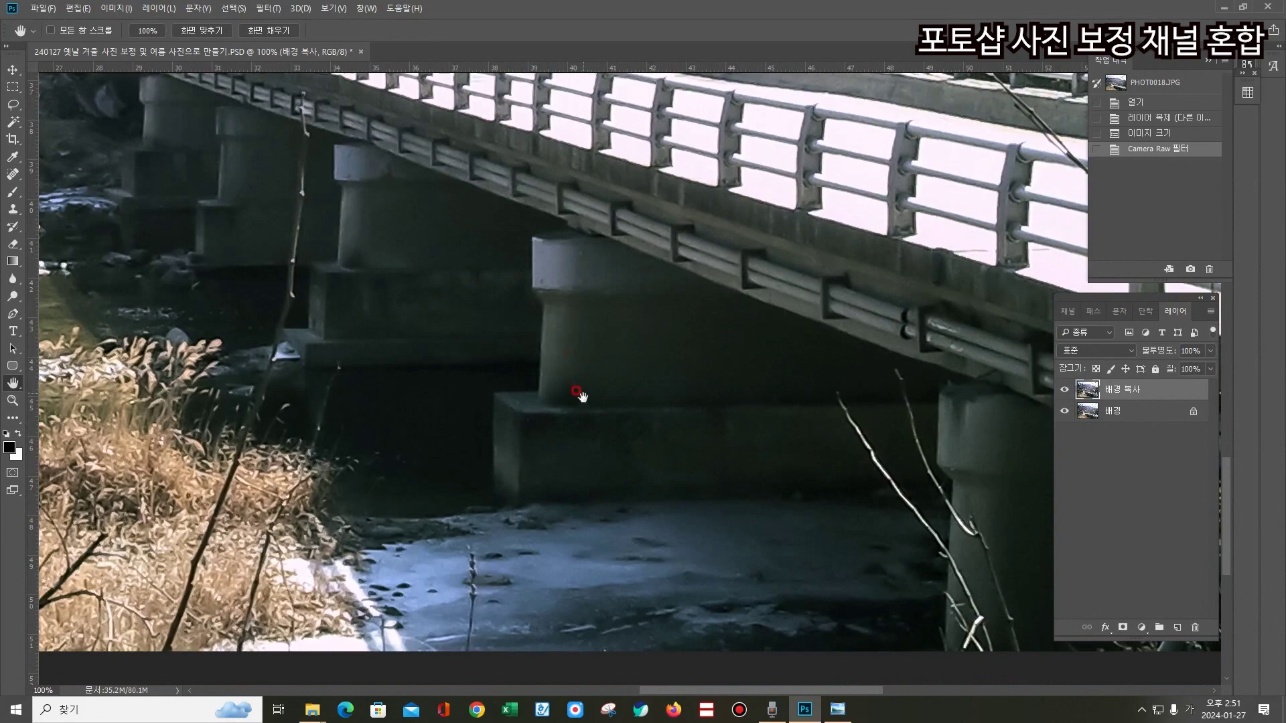
left_click(1064, 390)
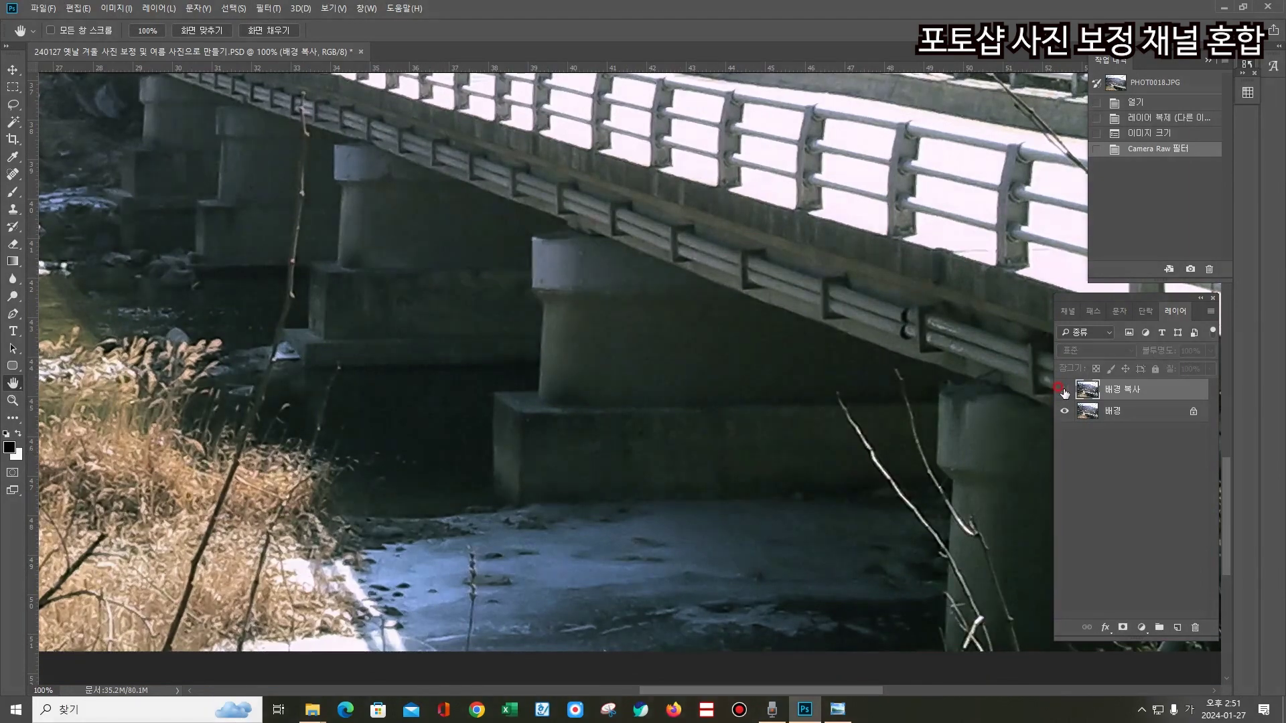
left_click(1064, 390)
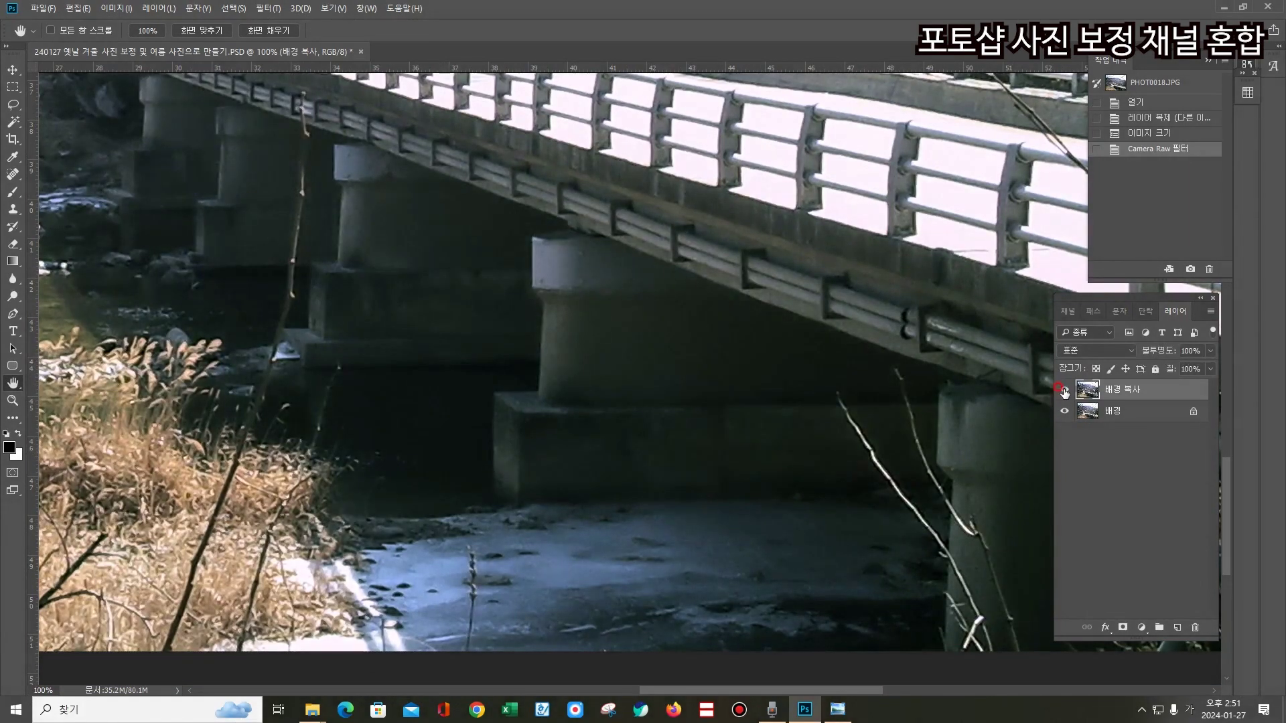
left_click(1064, 391)
- Brighten the shadows of the background copy with Shadows/Highlights at a shadow amount of 35%
left_click(119, 13)
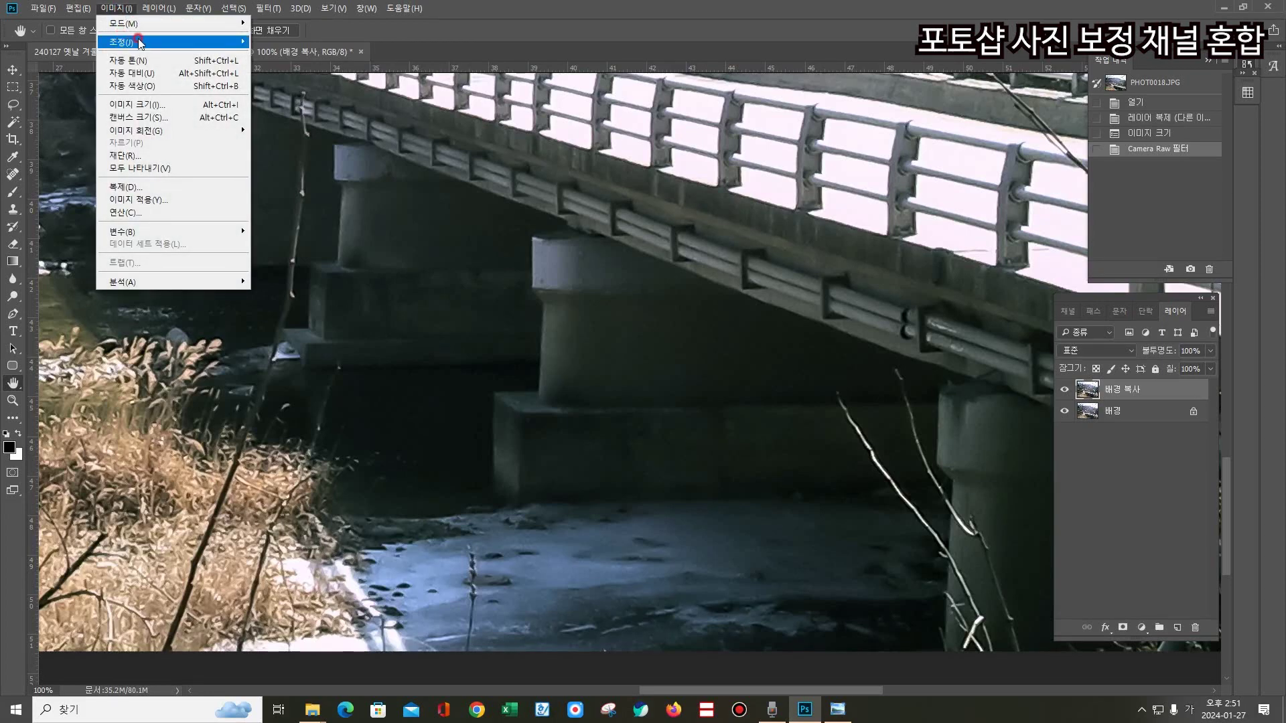
mouse_move(205, 44)
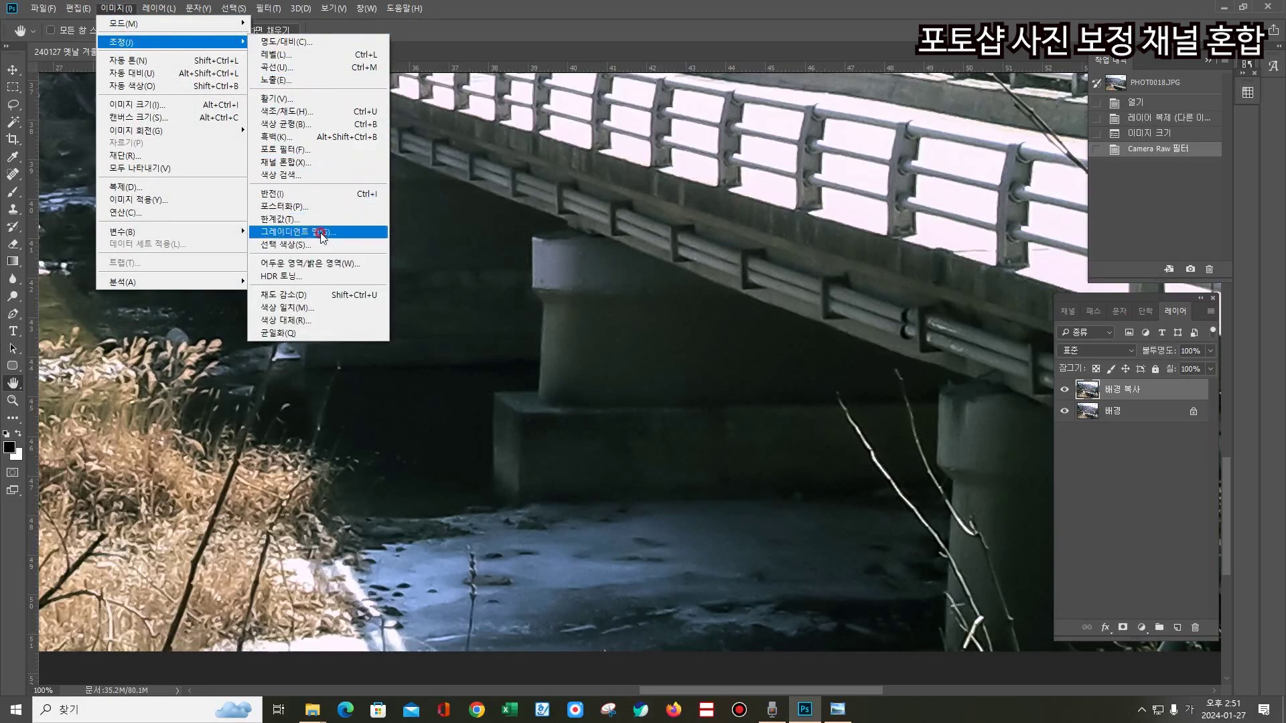
left_click(339, 265)
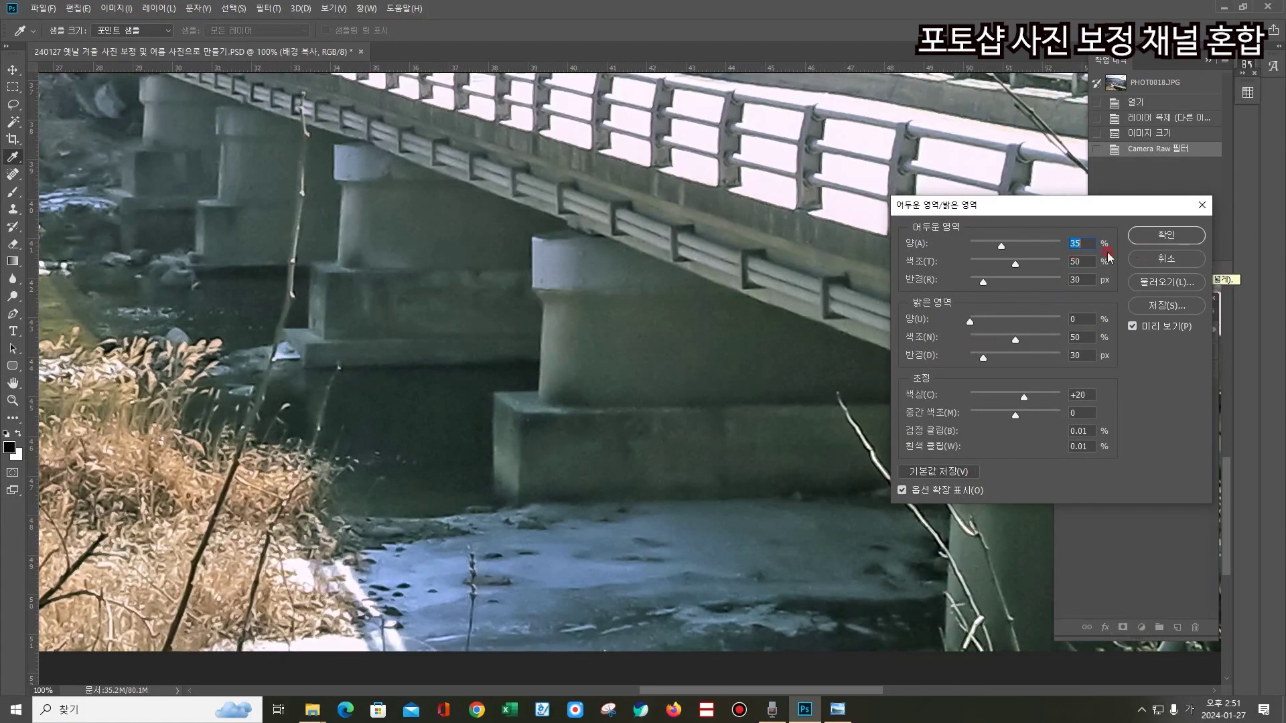
left_click(1159, 238)
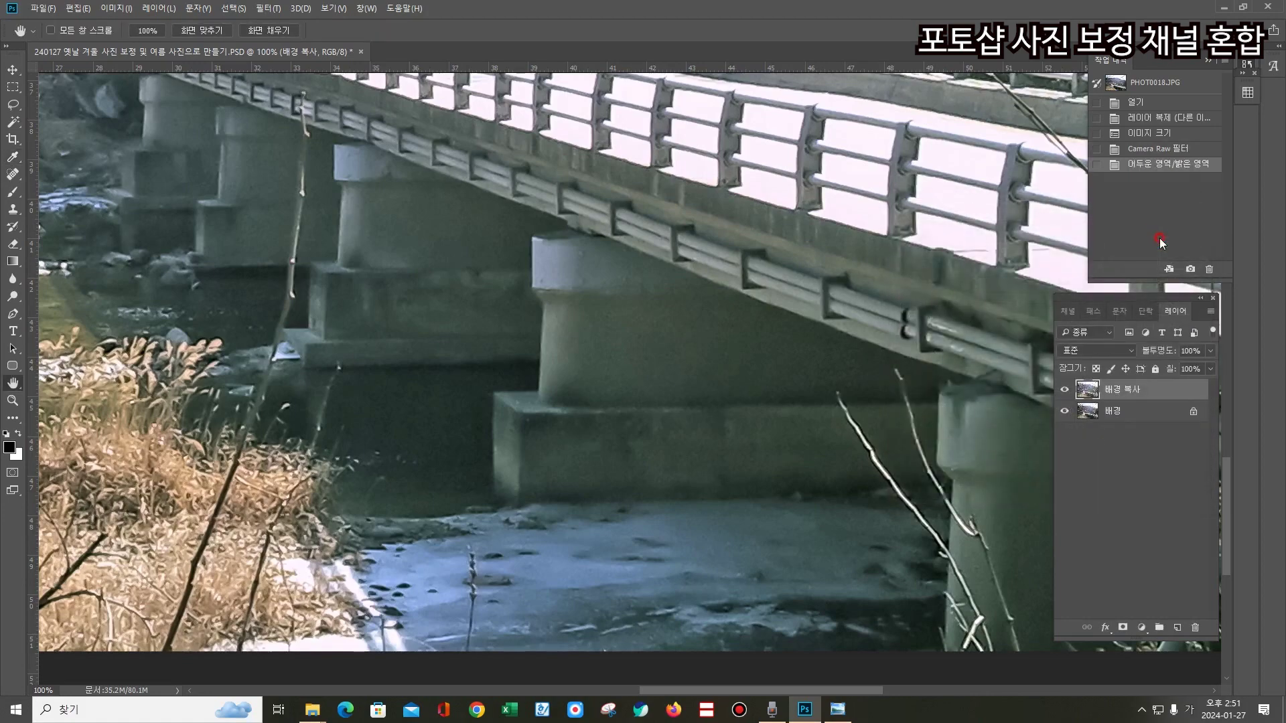
- Compare the whole photo with and without the background copy by toggling the layer's visibility
key("ctrl+0")
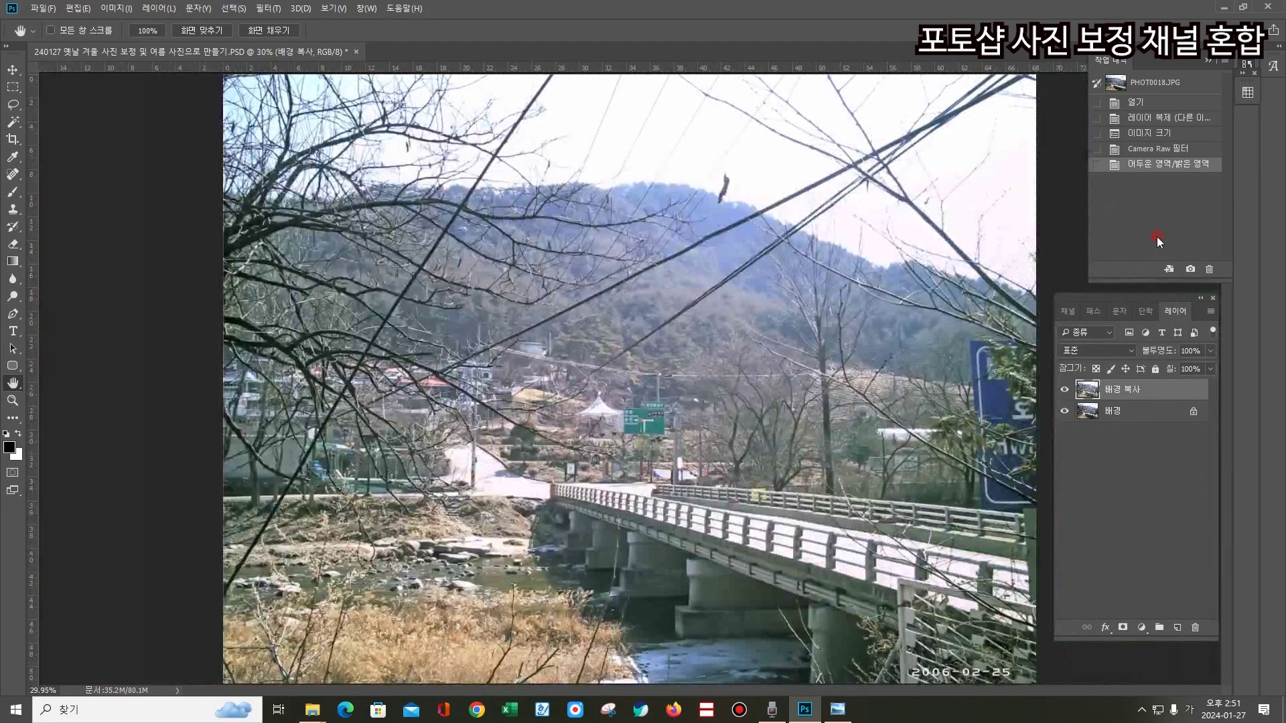
left_click(1064, 390)
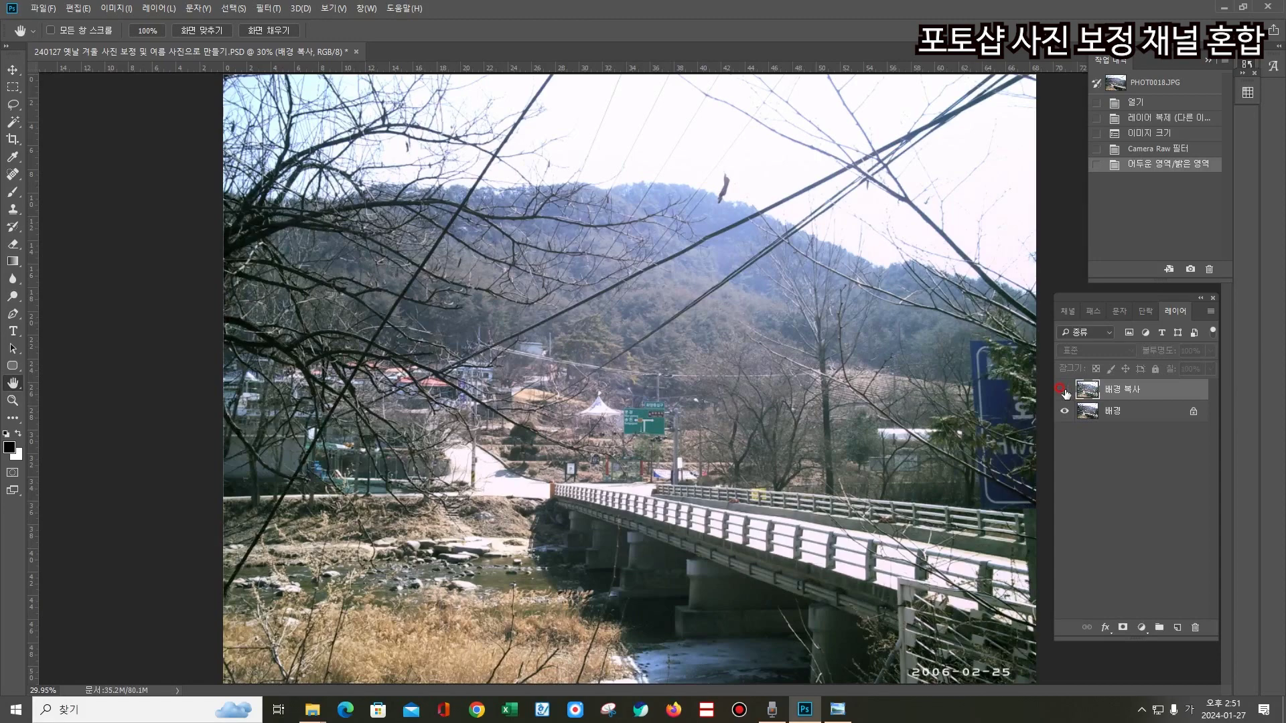
left_click(1064, 389)
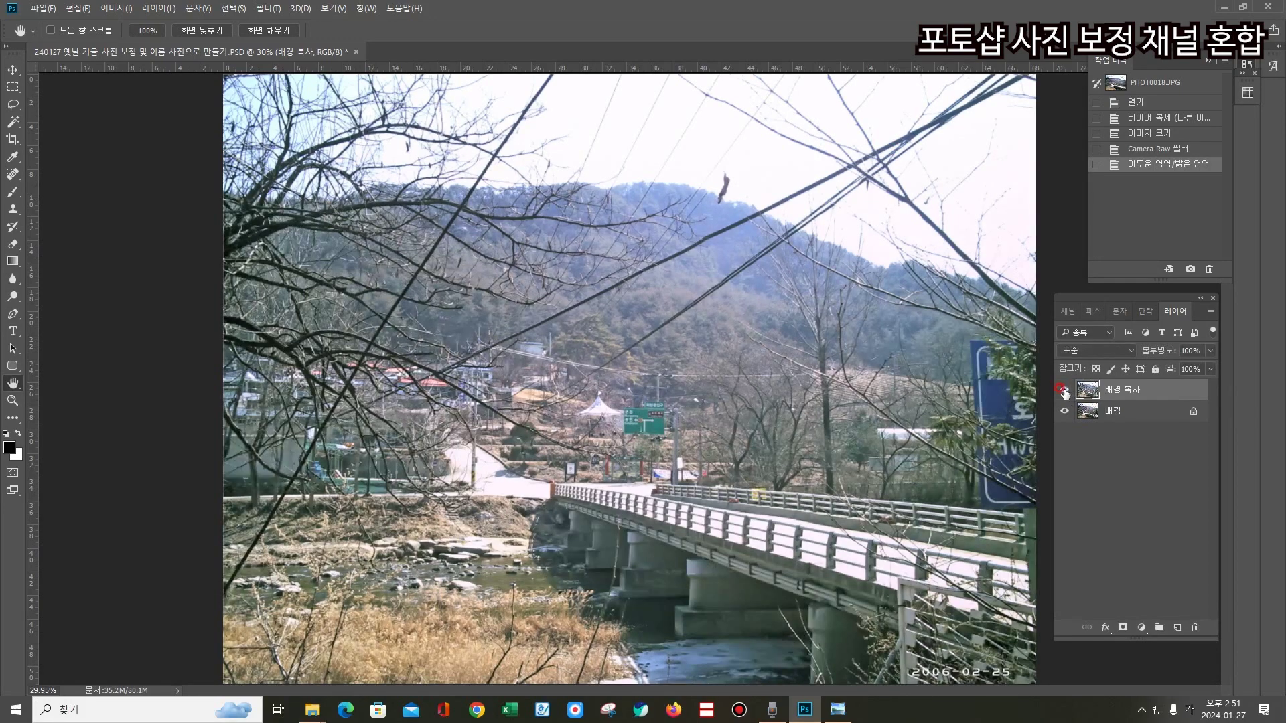
- Run the Camera Raw filter again on the background copy with a low amount of noise reduction
key("ctrl+1")
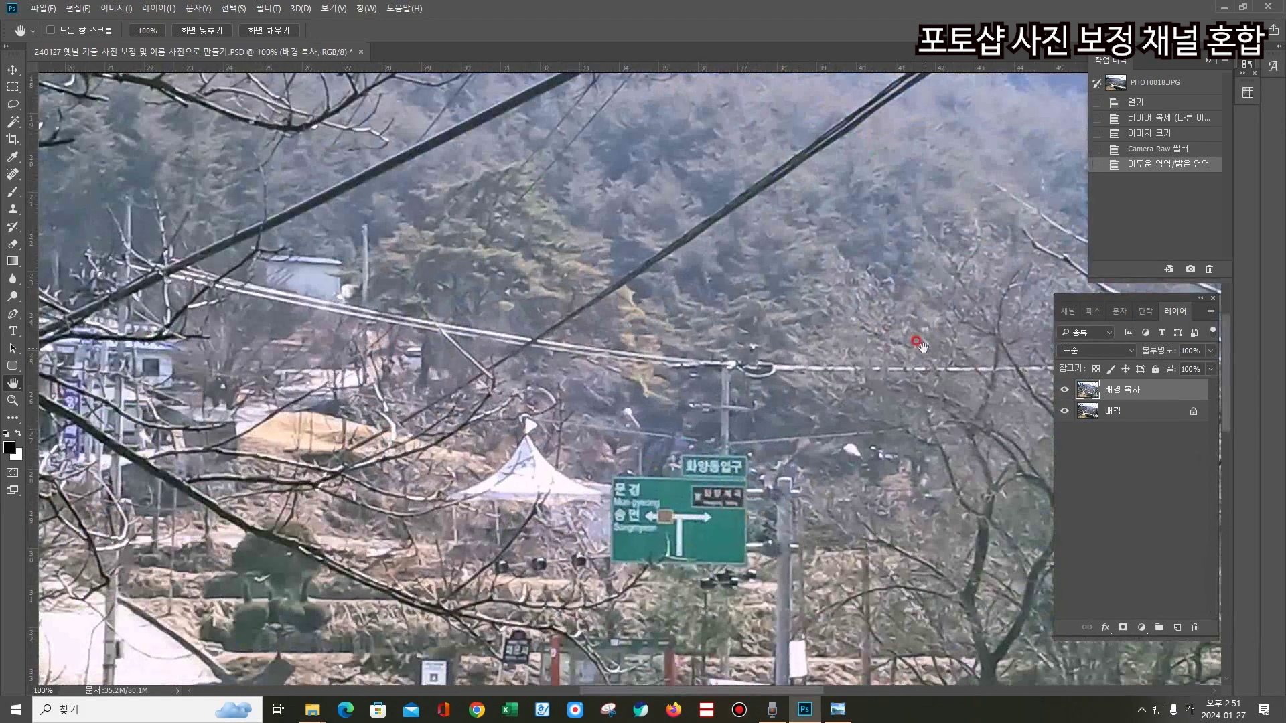
left_click(266, 10)
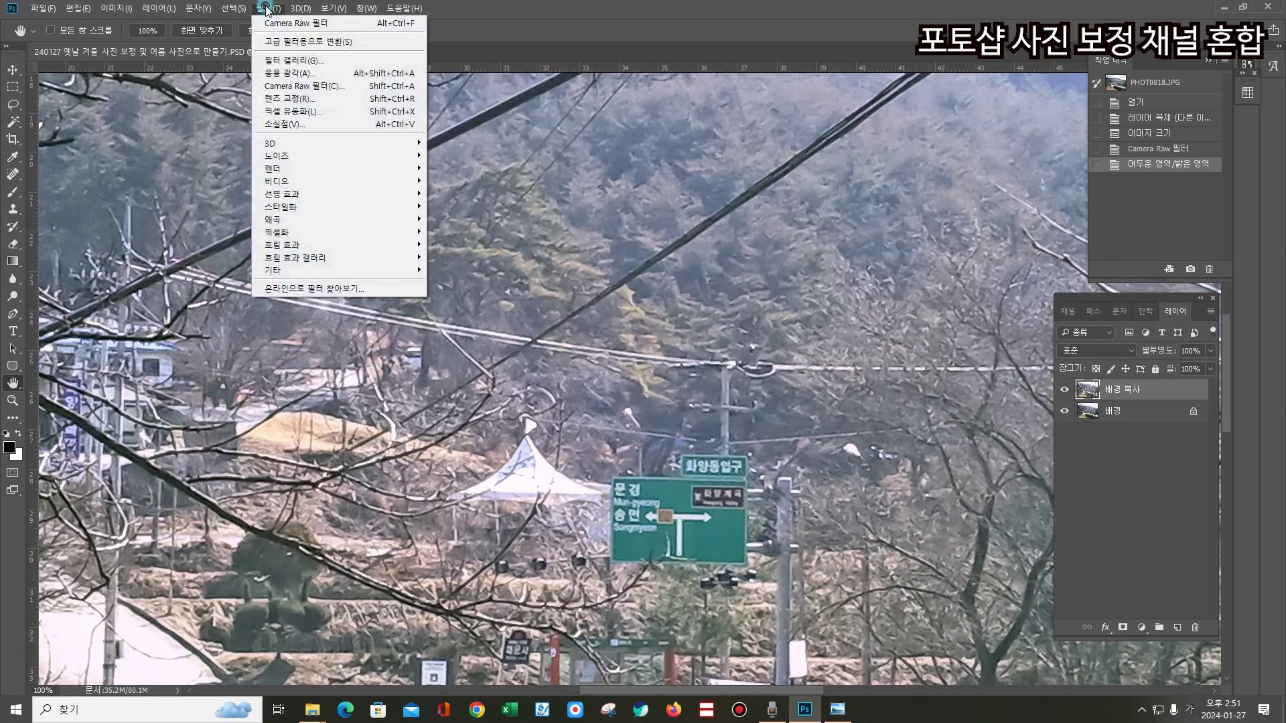
left_click(282, 89)
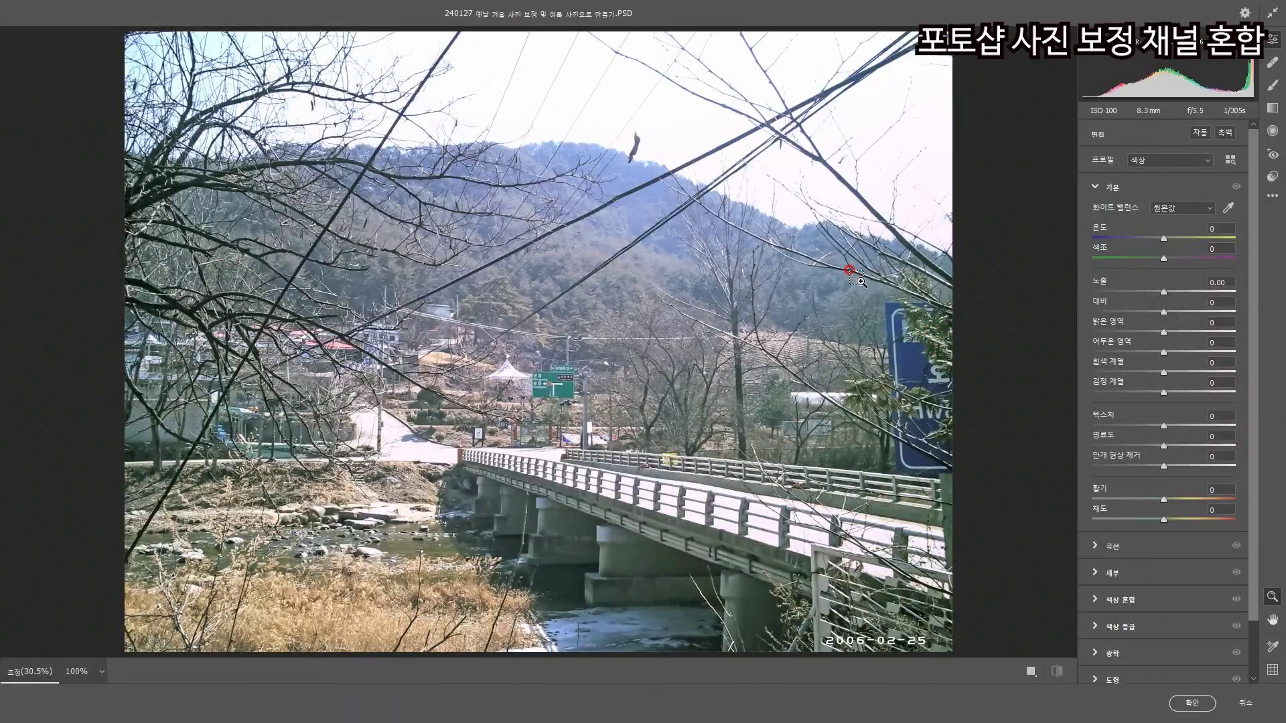
key("ctrl+alt+0")
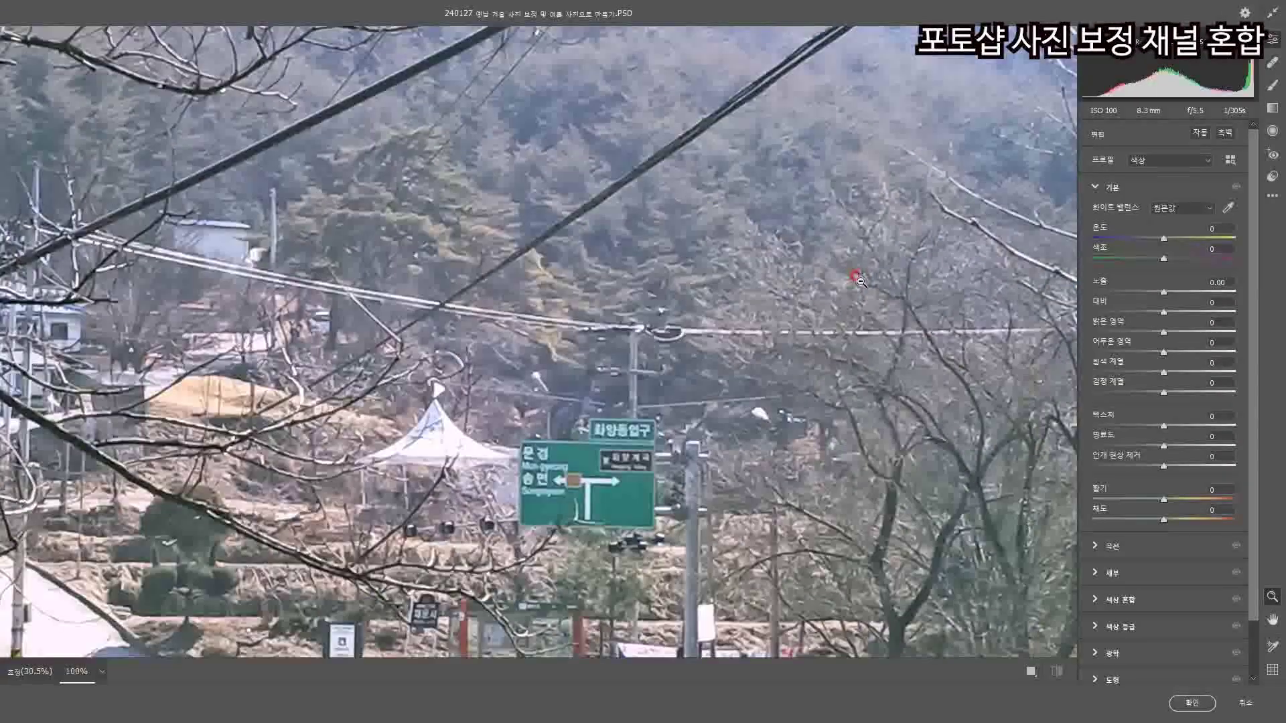
left_click(1090, 574)
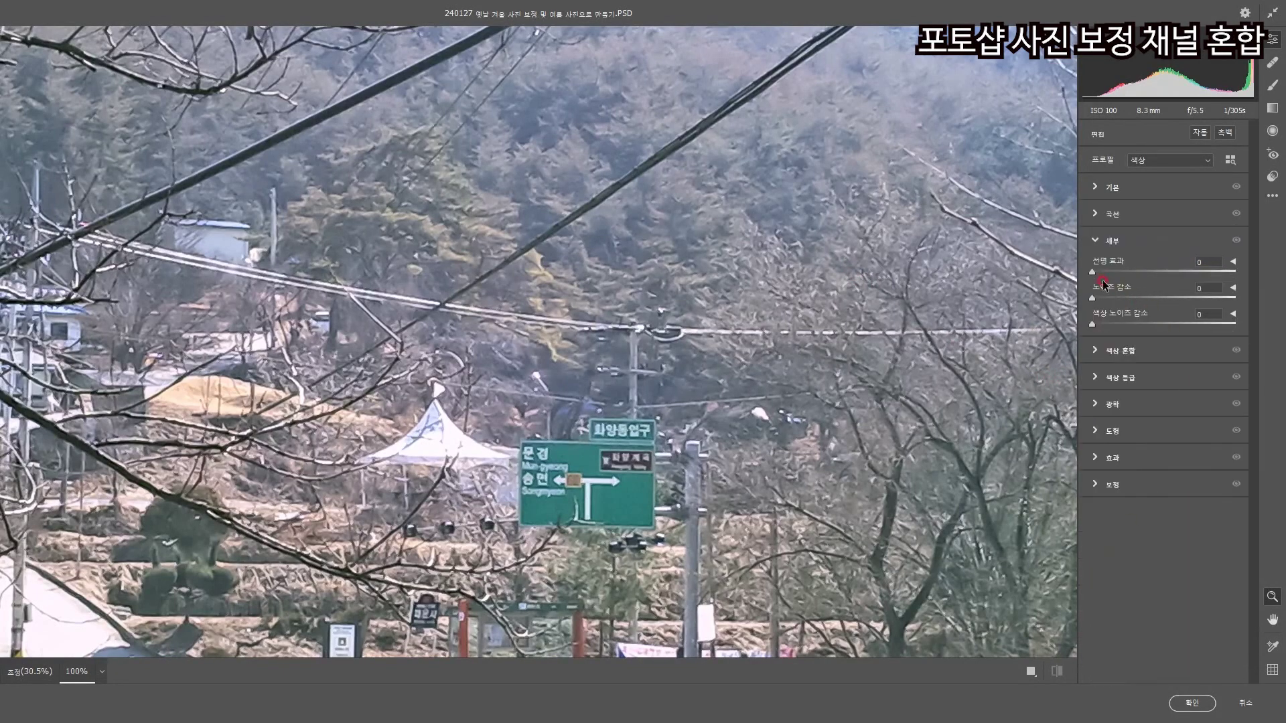
left_click_drag(1119, 299, 1111, 298)
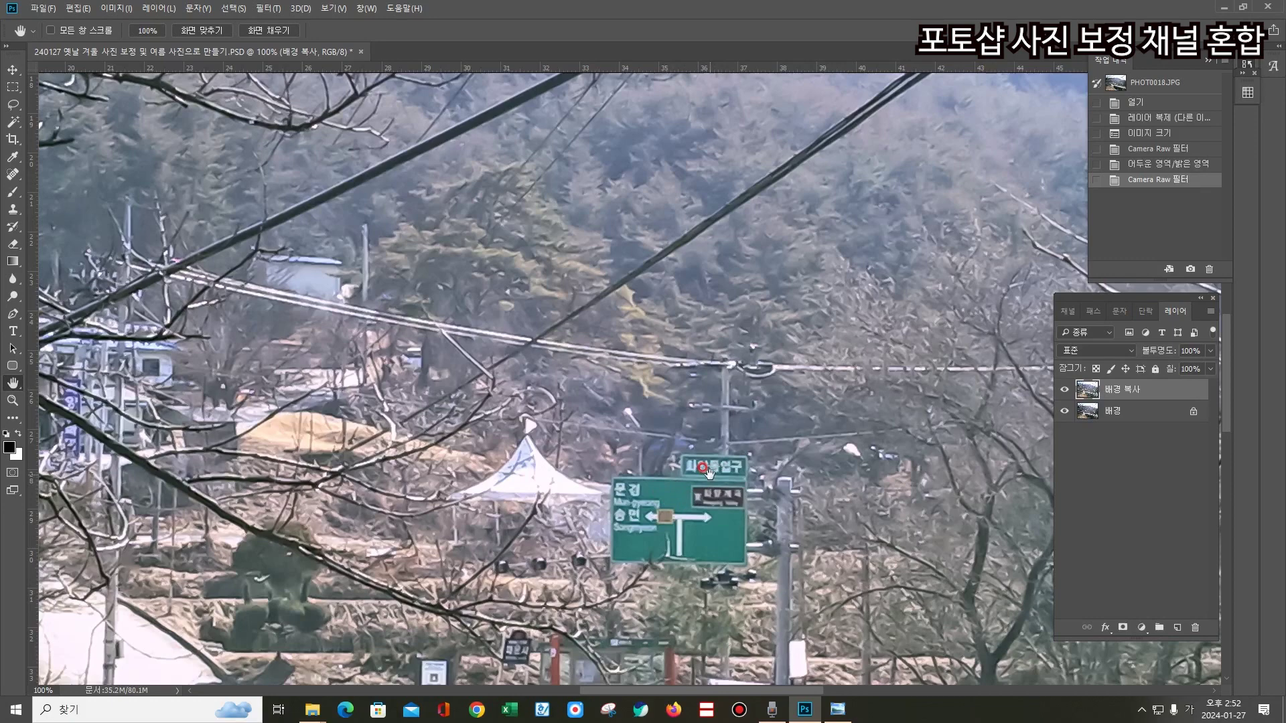
left_click(11, 69)
left_click(266, 8)
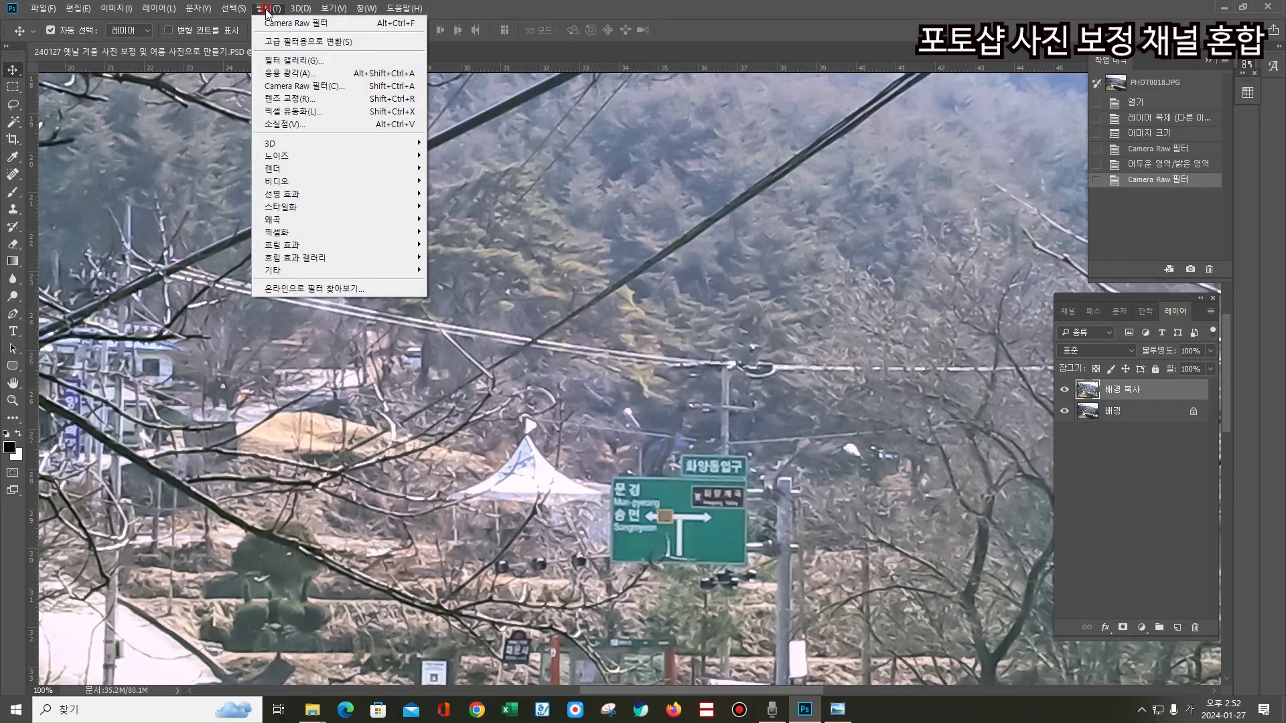
left_click(409, 194)
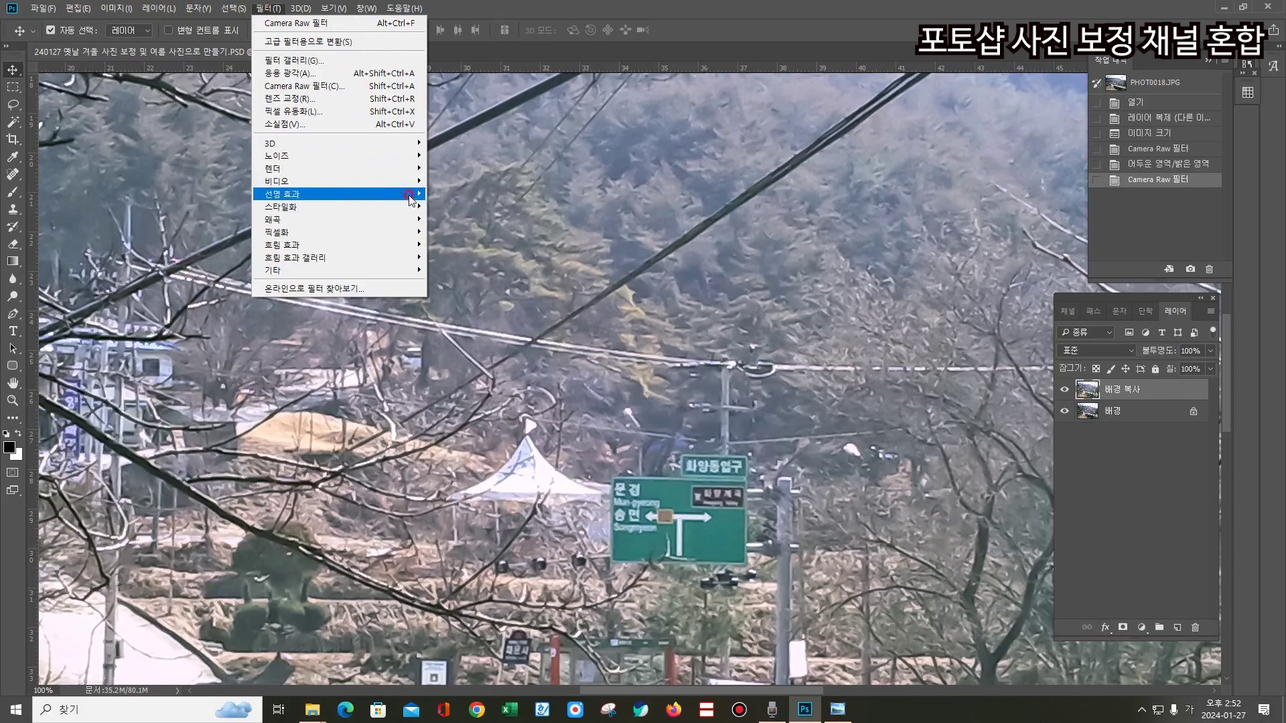
left_click(454, 258)
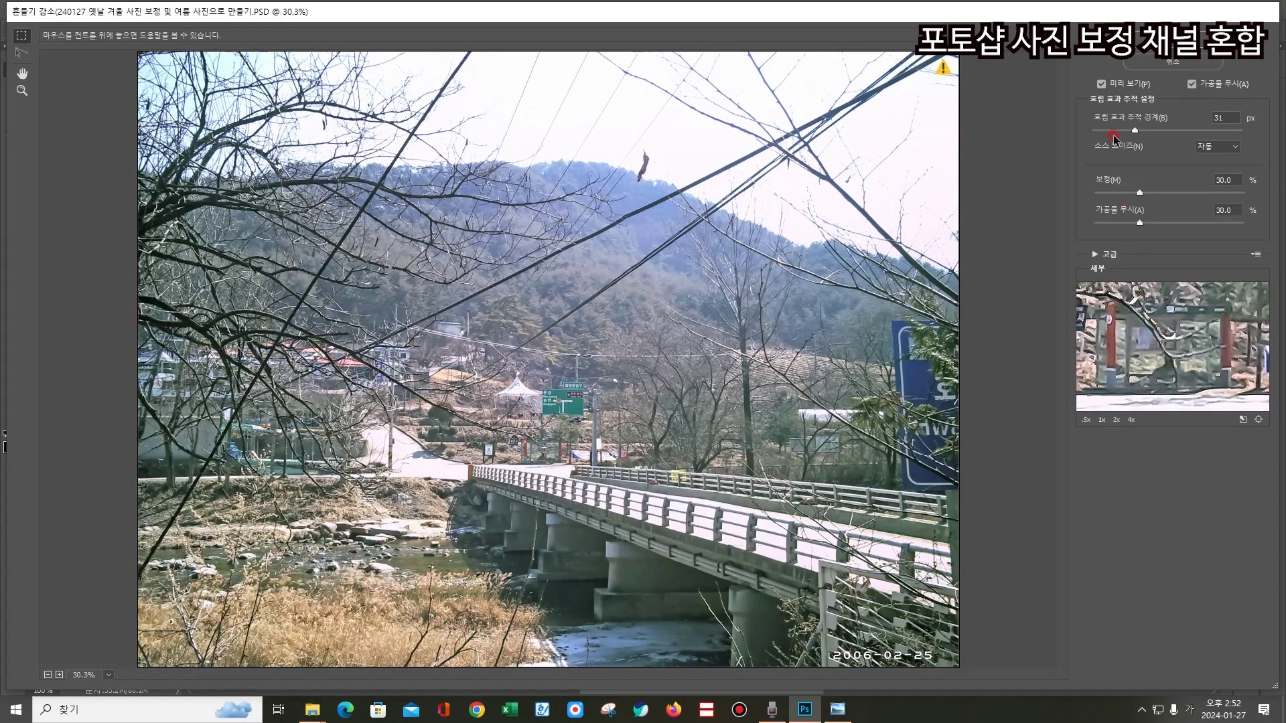
left_click_drag(1134, 130, 1115, 130)
left_click_drag(1165, 226, 1206, 224)
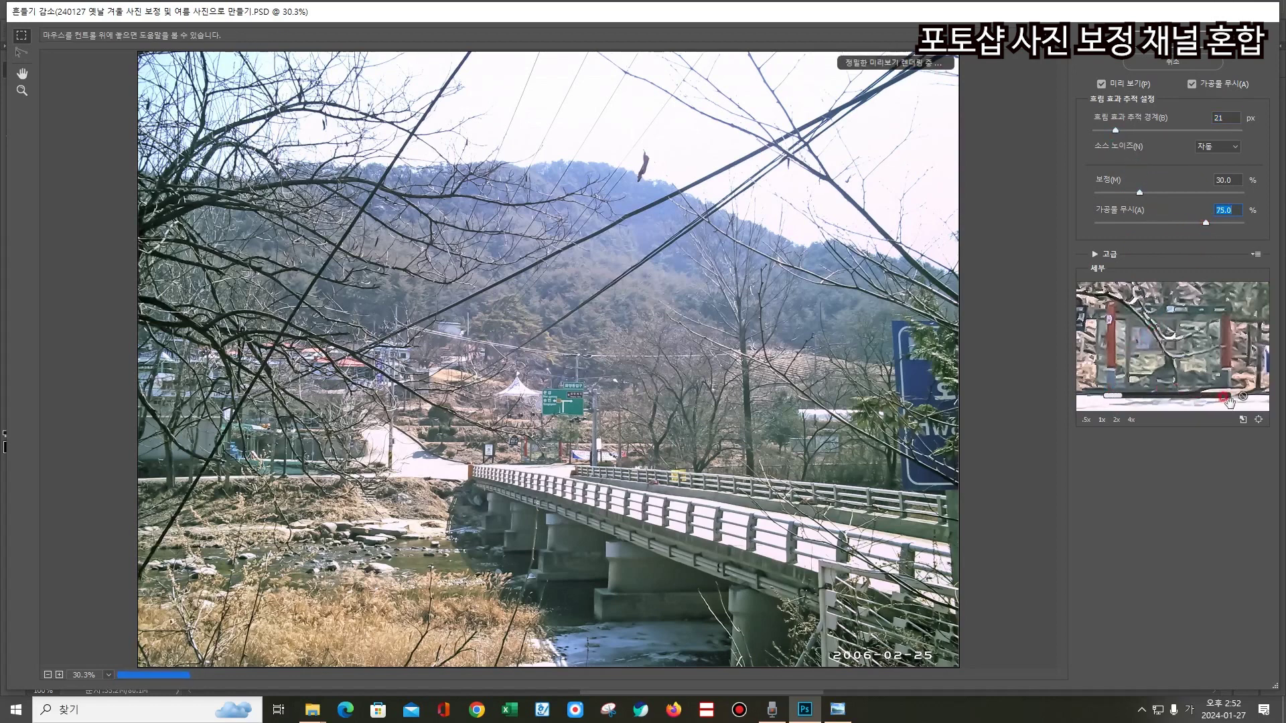
left_click(1172, 64)
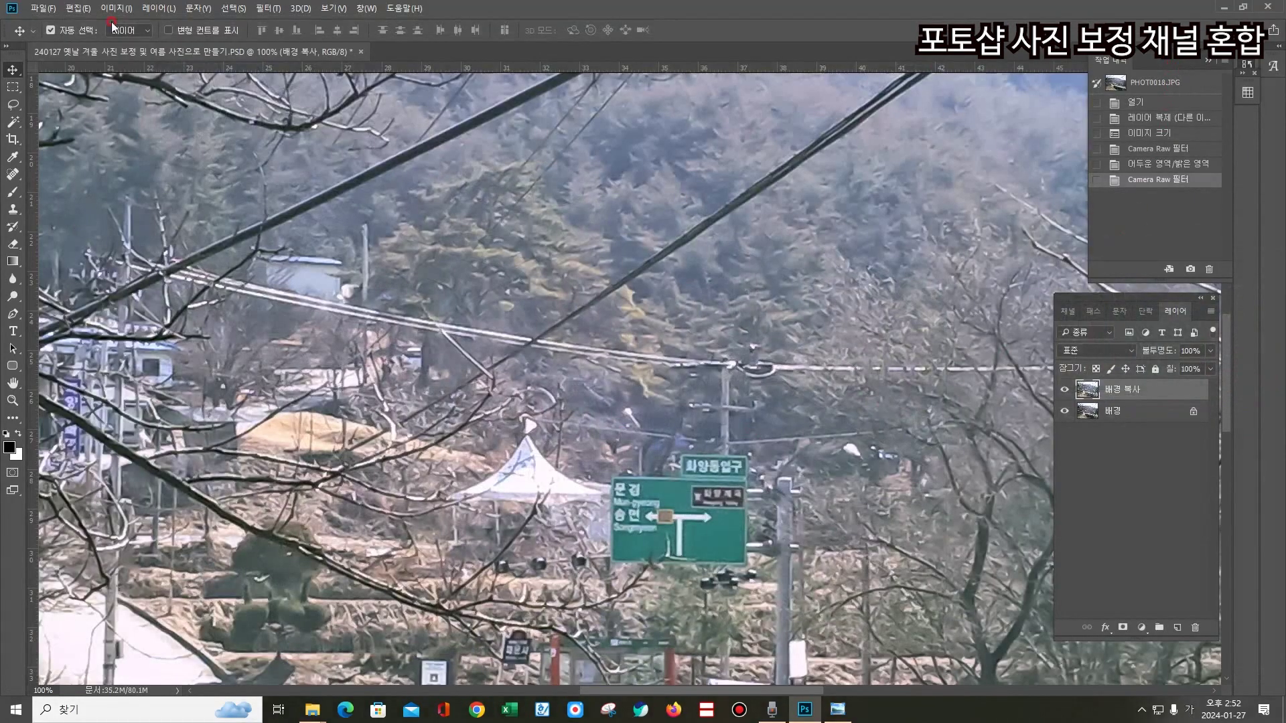
- Apply the Shake Reduction filter to the background copy with 19 px blur trace bounds and 75% artifact suppression
left_click(268, 8)
mouse_move(298, 193)
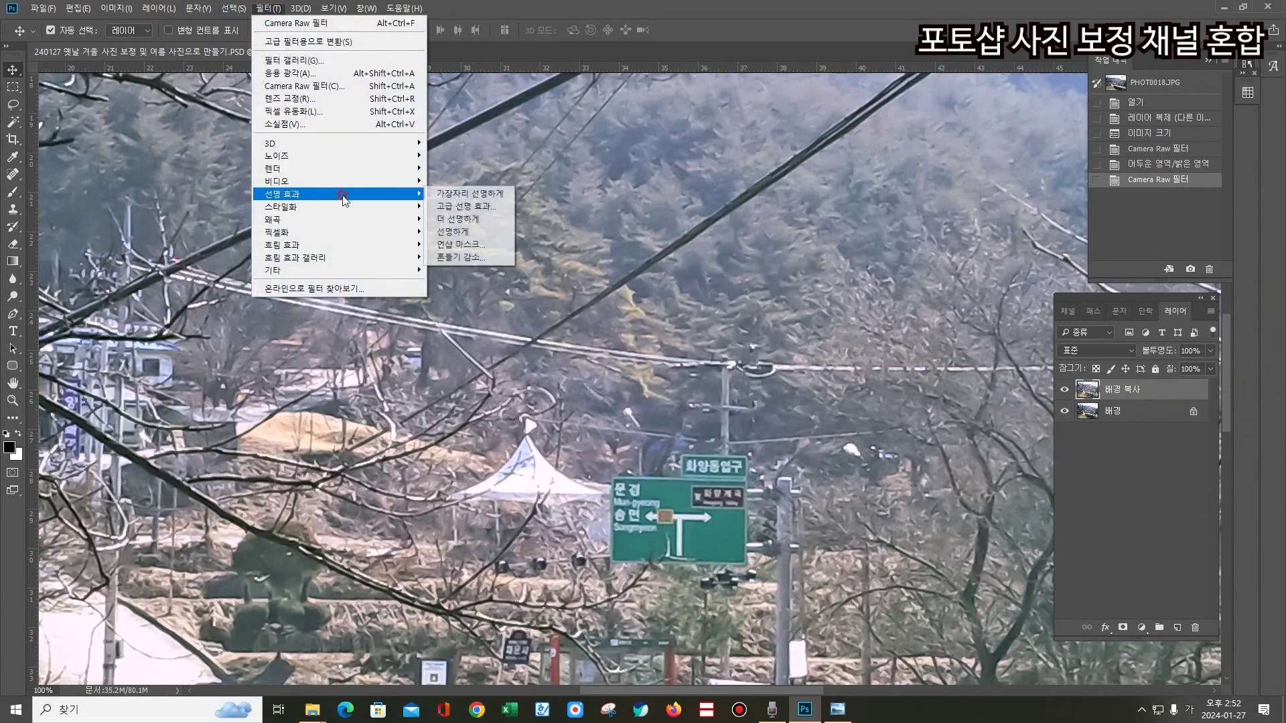
left_click(447, 258)
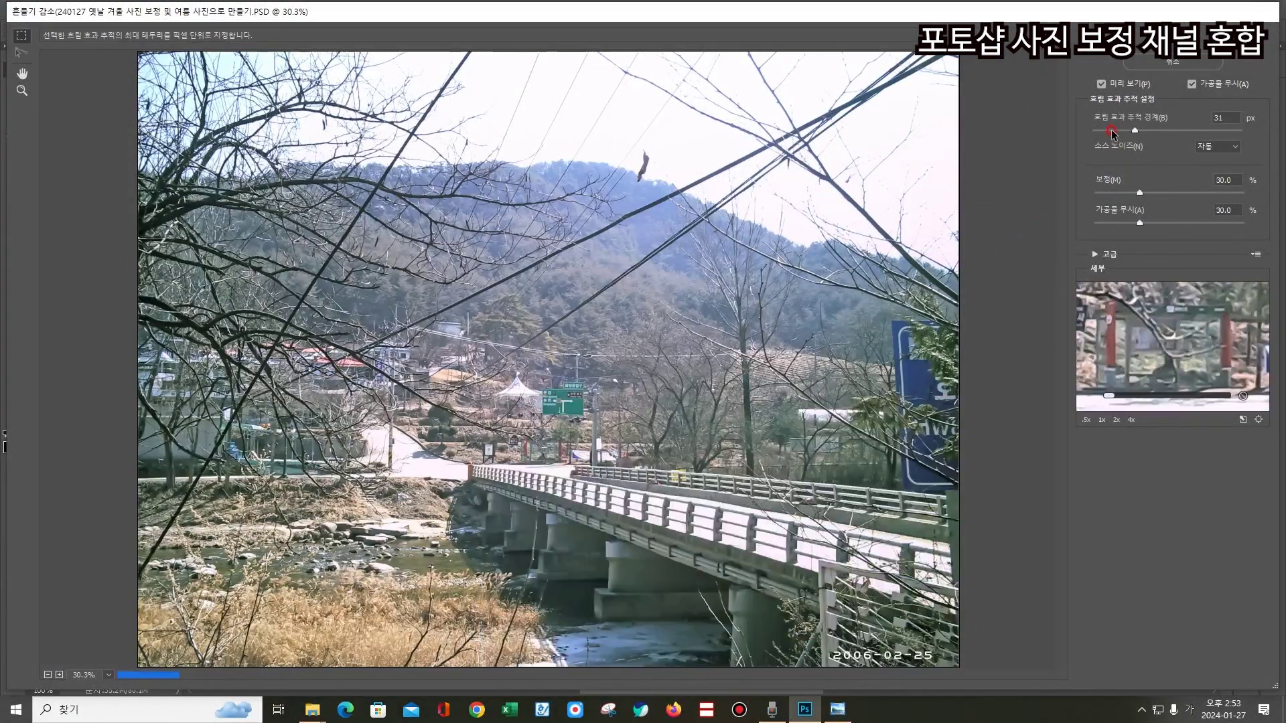
left_click(1198, 227)
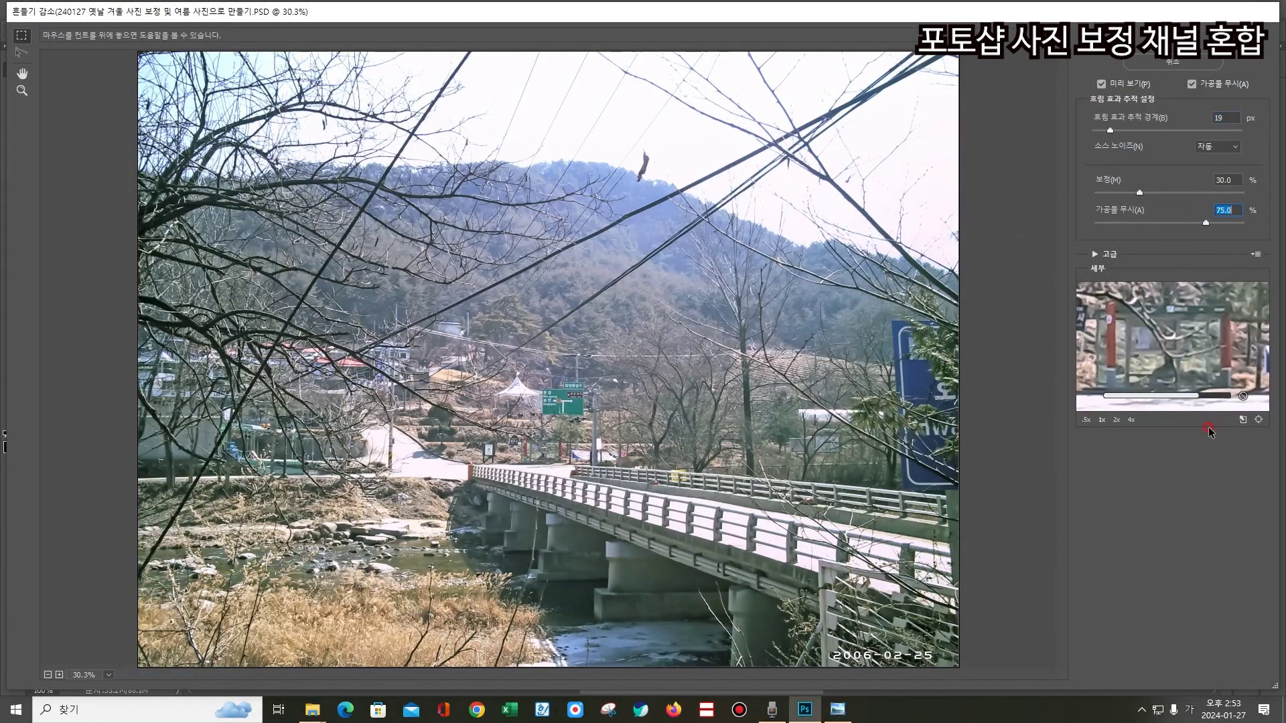
left_click(1209, 391)
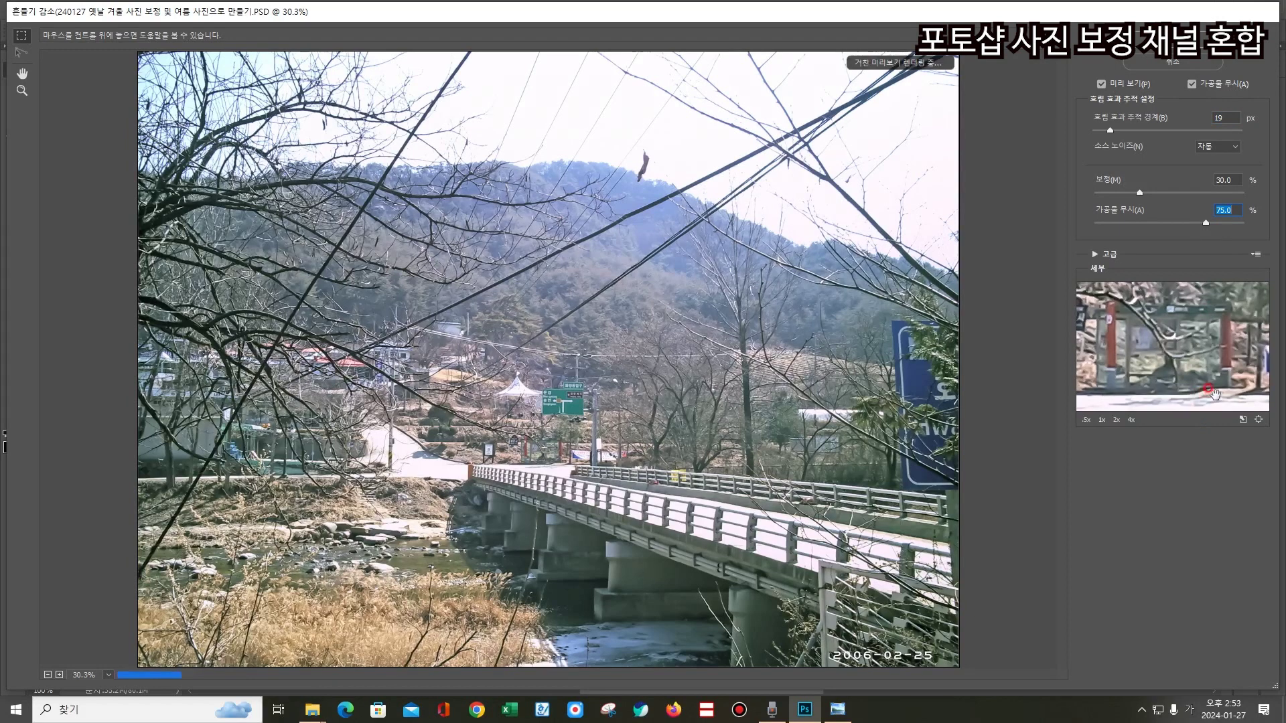
left_click(1143, 256)
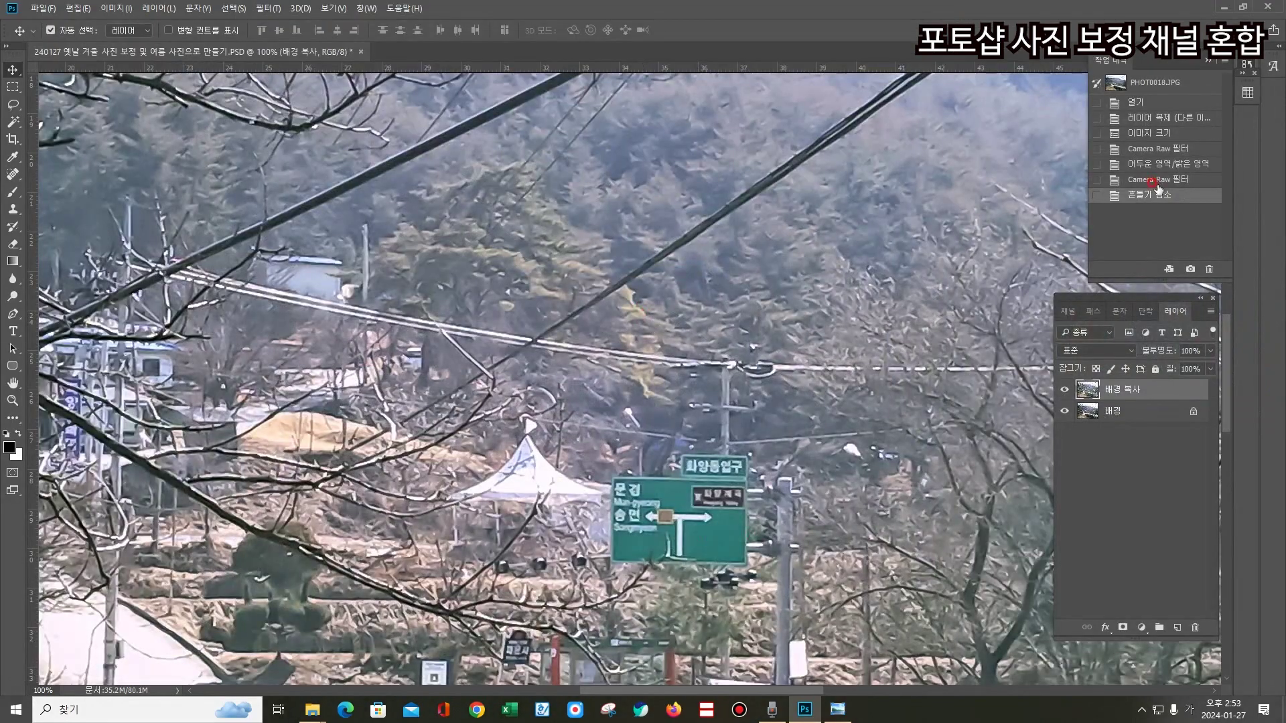
- Compare the photo before and after Shake Reduction by switching between the last two history states, ending on the filtered state
left_click(1152, 181)
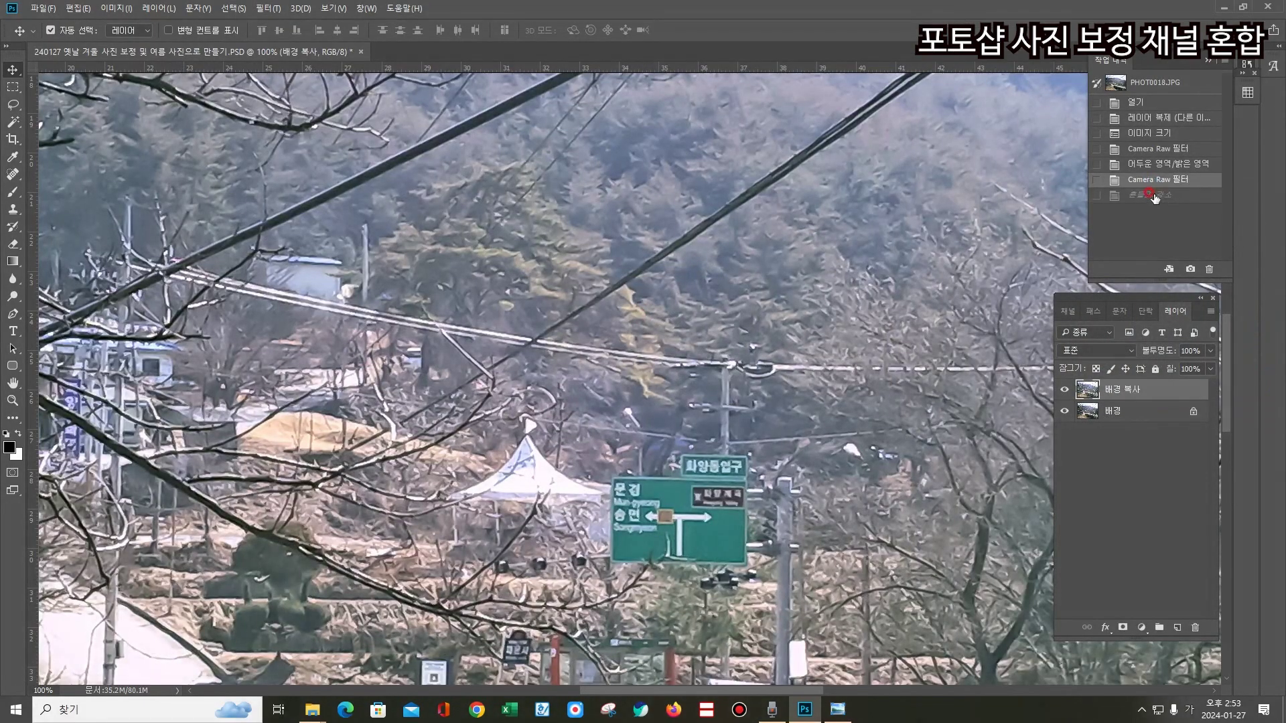
left_click(1154, 196)
left_click(1153, 195)
left_click(1142, 185)
left_click(1143, 189)
left_click(1146, 195)
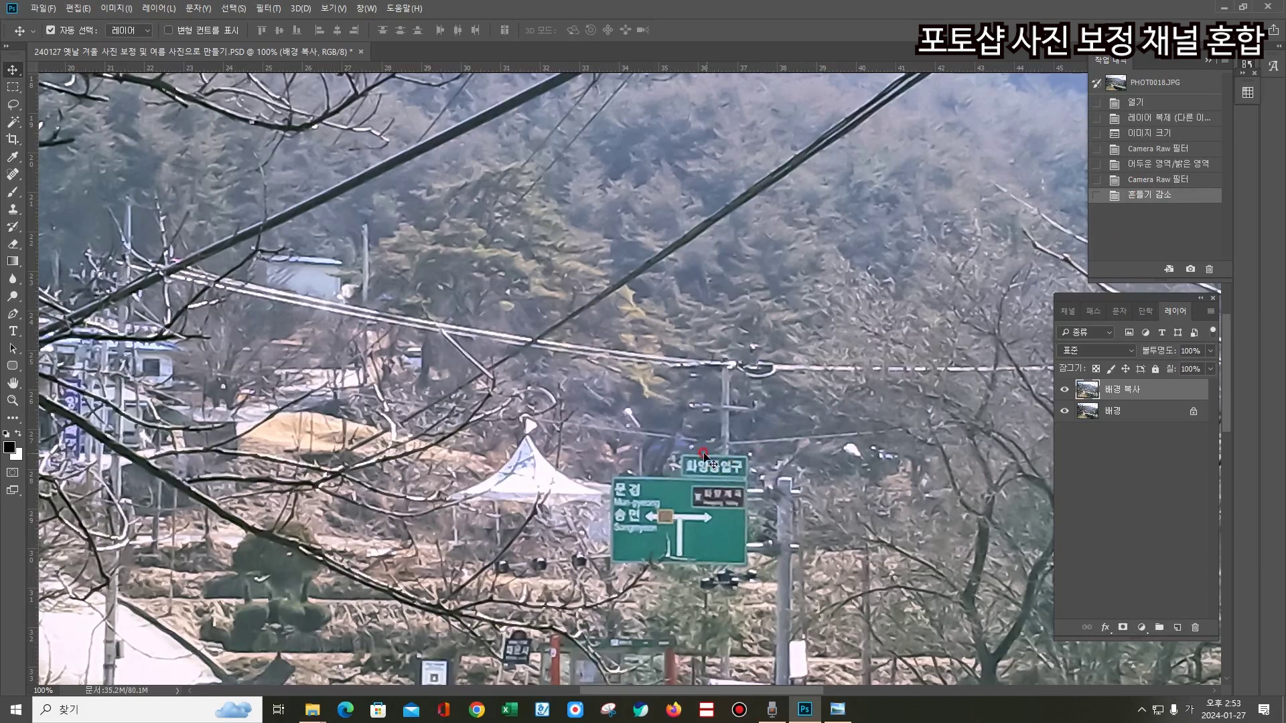
- Compare the road sign and bridge area with and without the background copy by toggling the layer's visibility
scroll(706, 525, "down", 2)
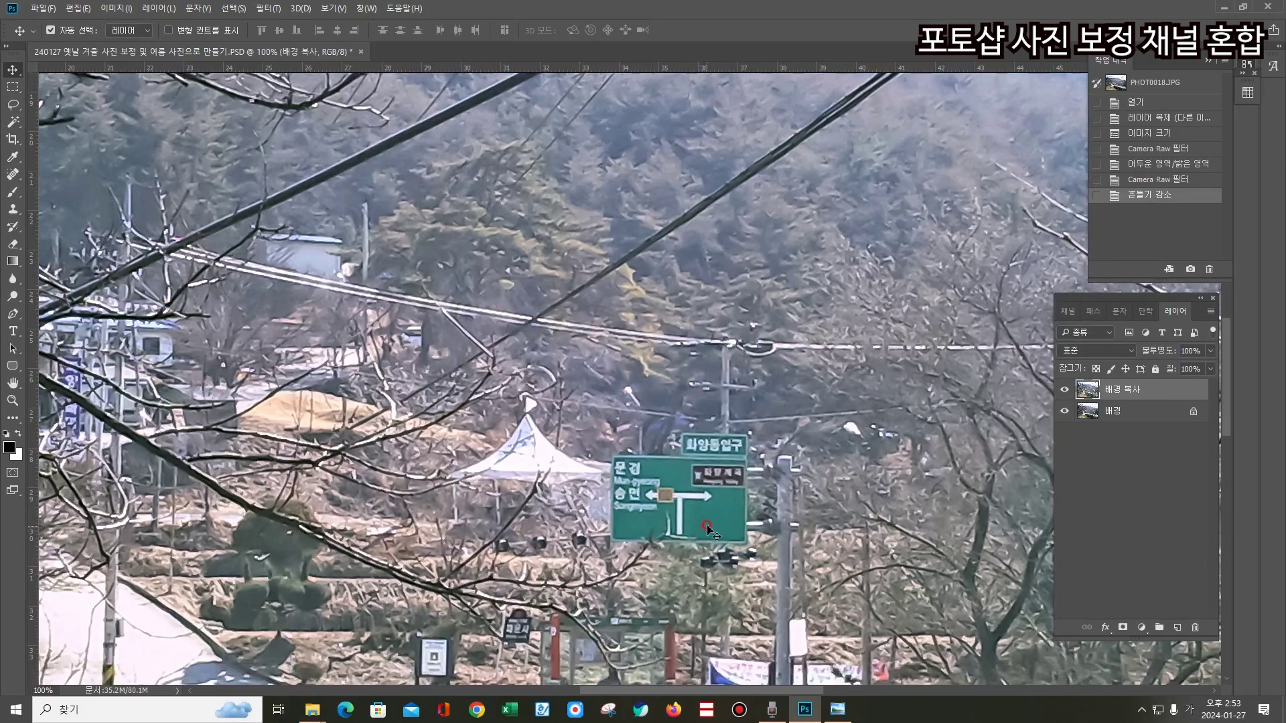
scroll(717, 522, "down", 4)
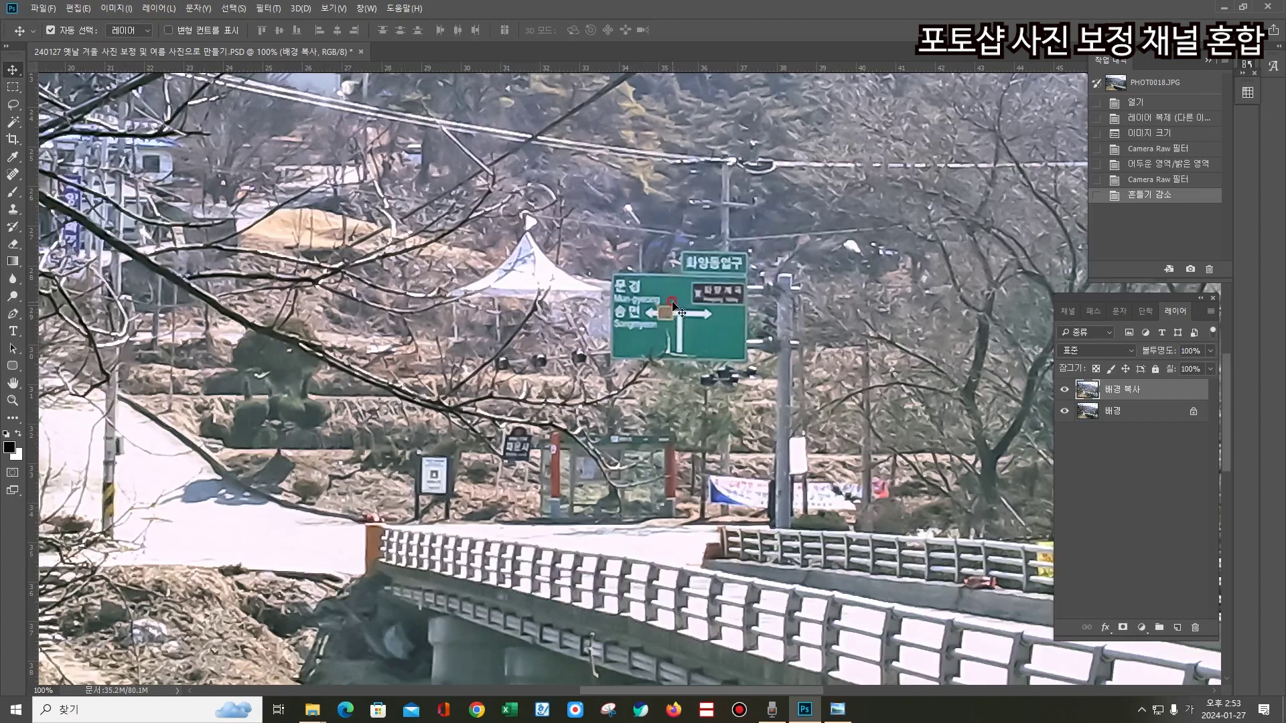
left_click(1064, 391)
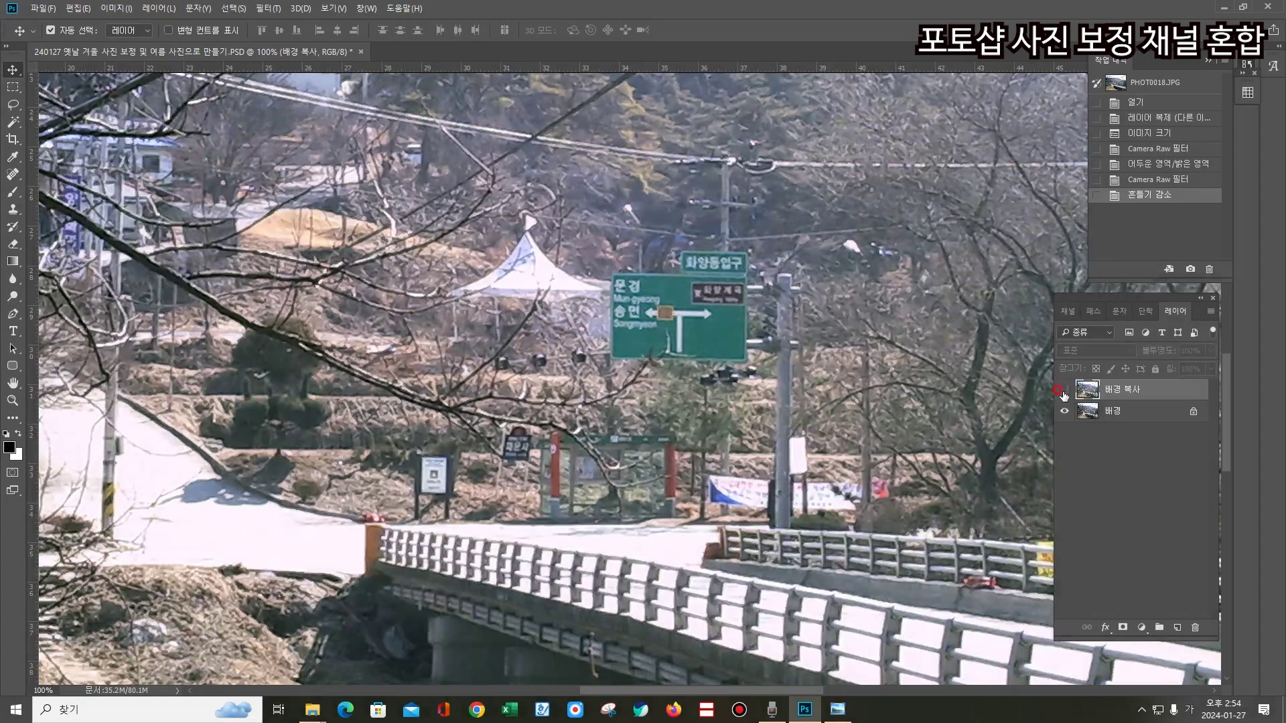
left_click(1064, 391)
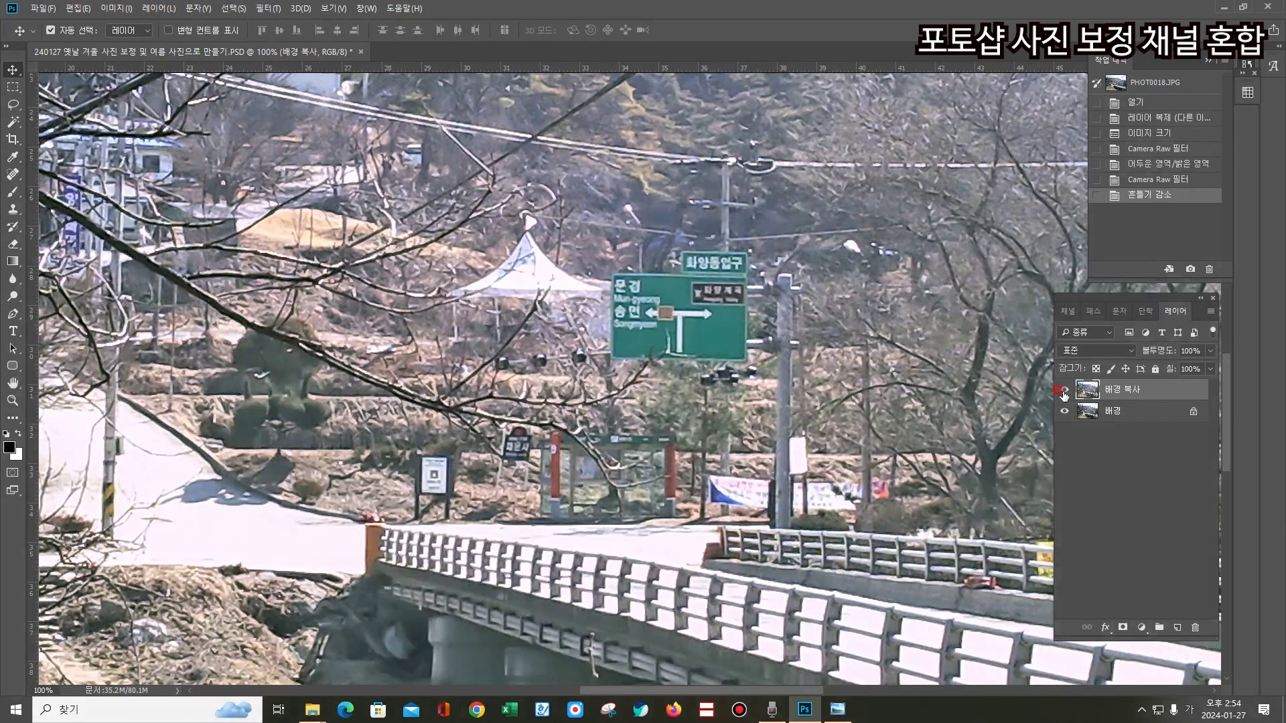
left_click(1064, 391)
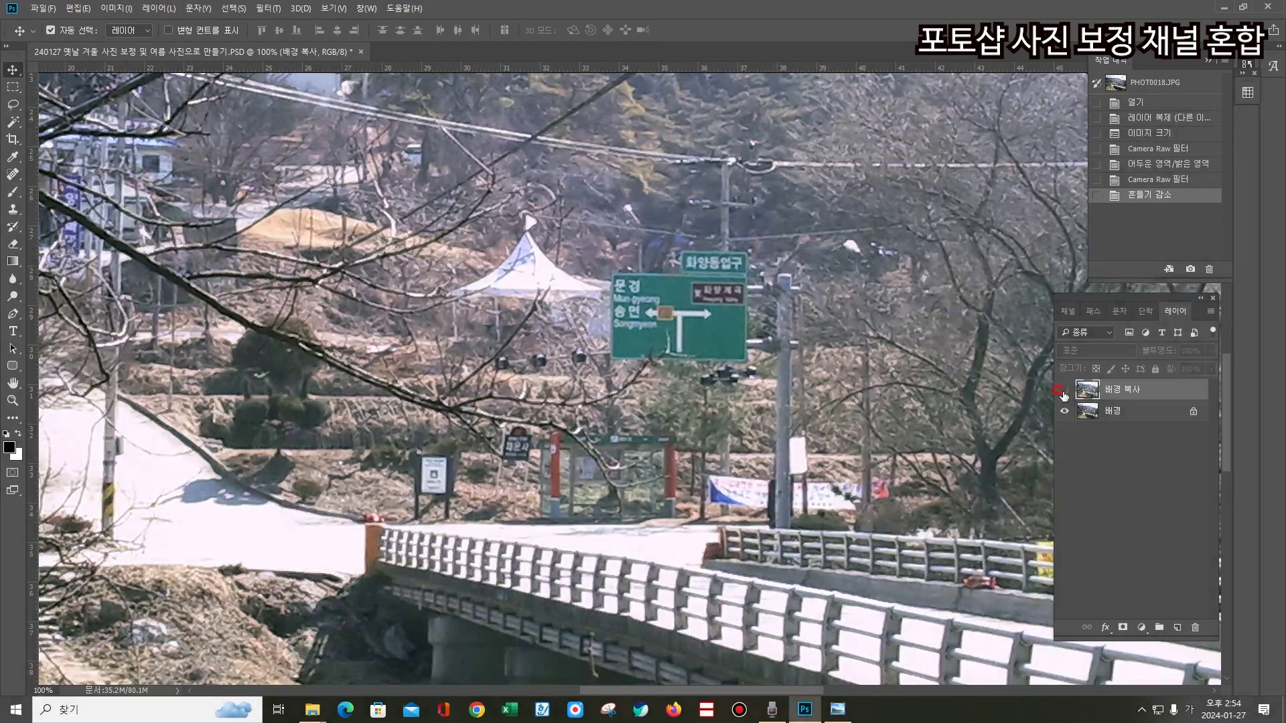
left_click(1064, 391)
- Preview the whole photo with the red and green channels hidden, ending with all channels visible and the layers listed
left_click(409, 386)
key("ctrl+0")
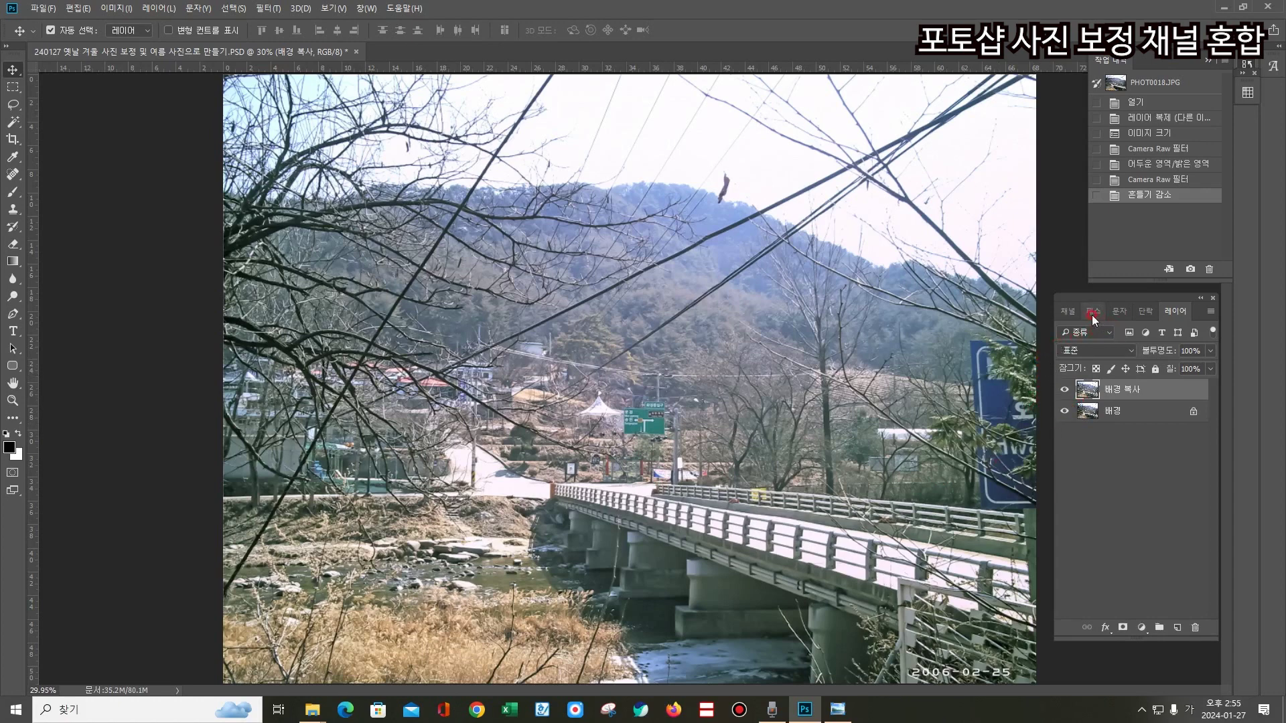
left_click(1067, 311)
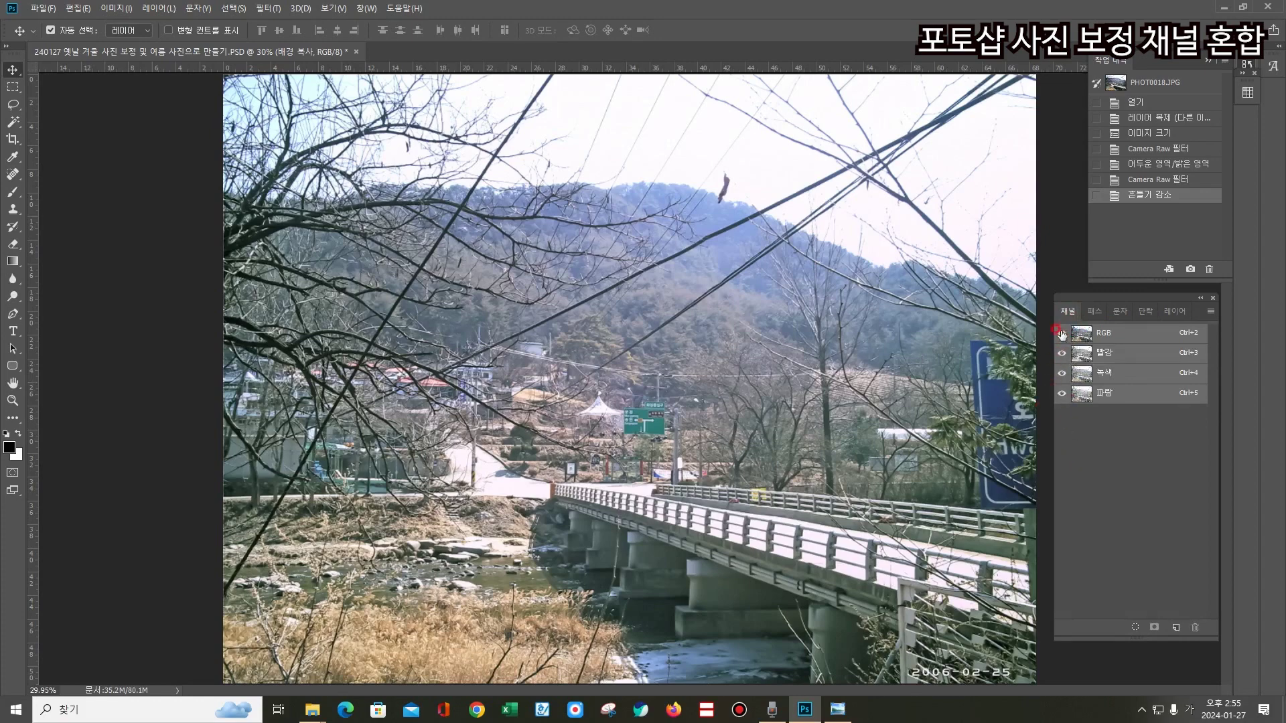
left_click(1063, 353)
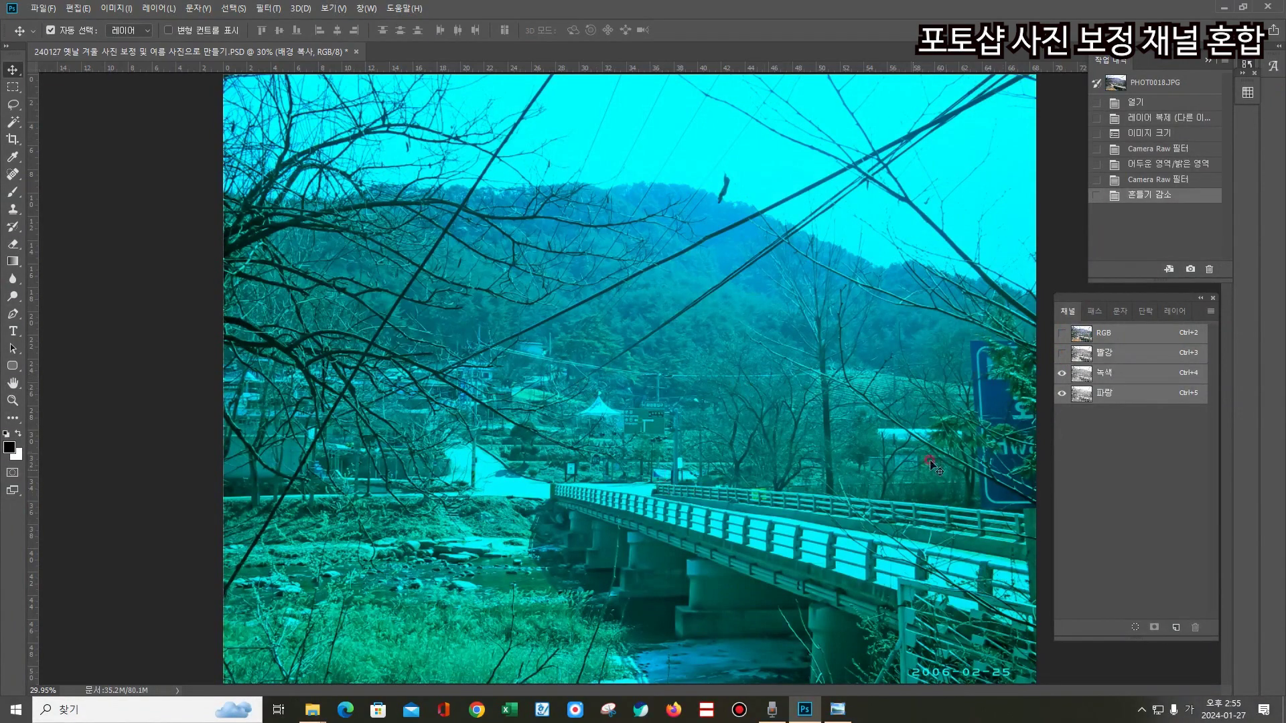
left_click(1061, 373)
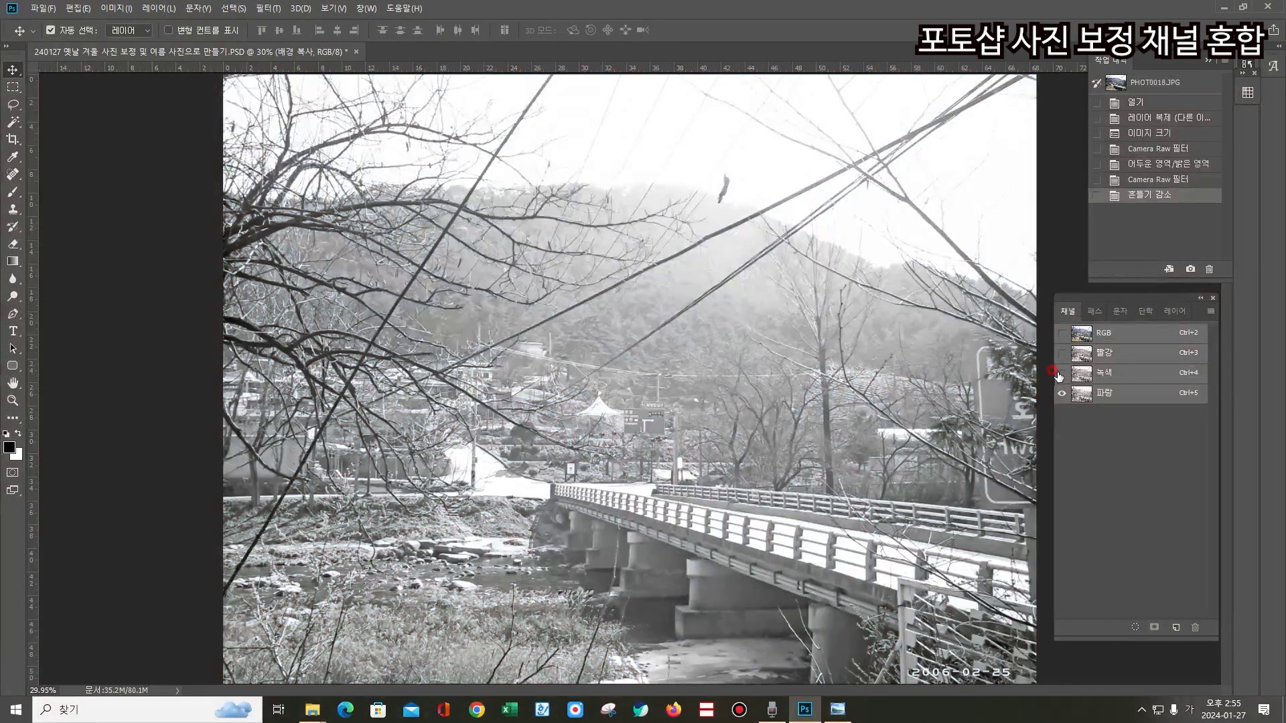
left_click(1060, 374)
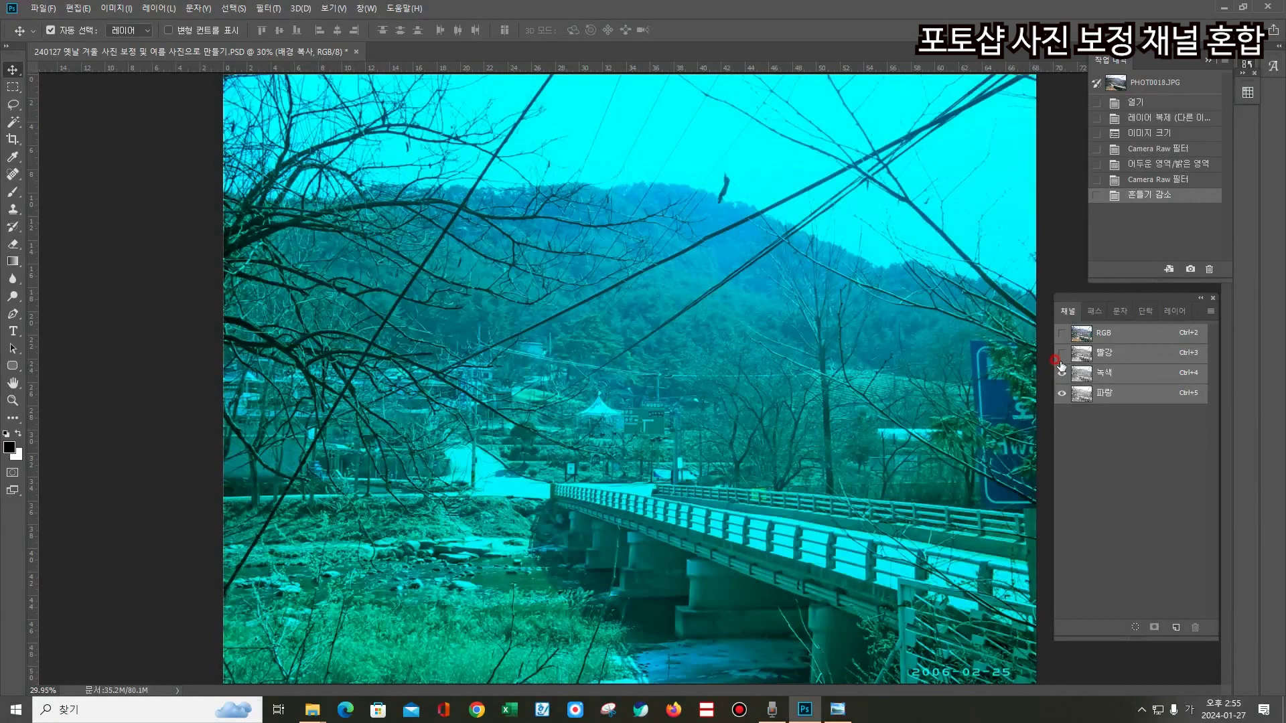
left_click(1060, 352)
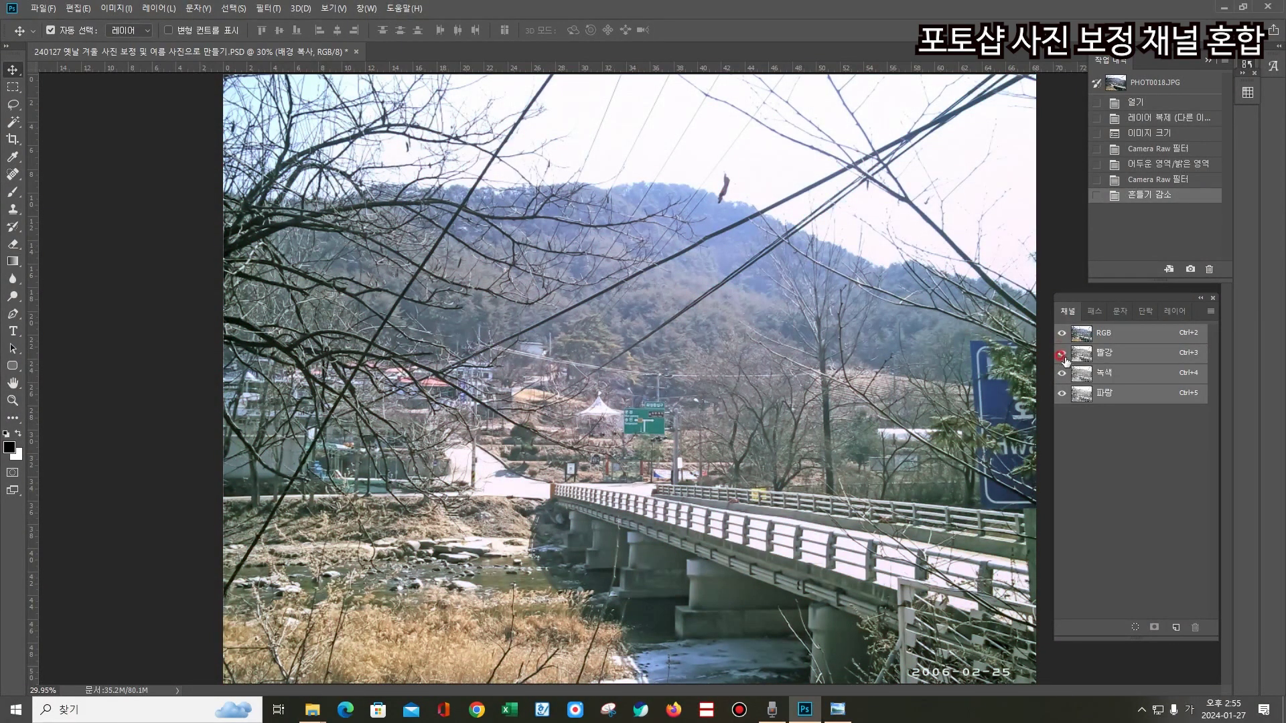
left_click(1178, 311)
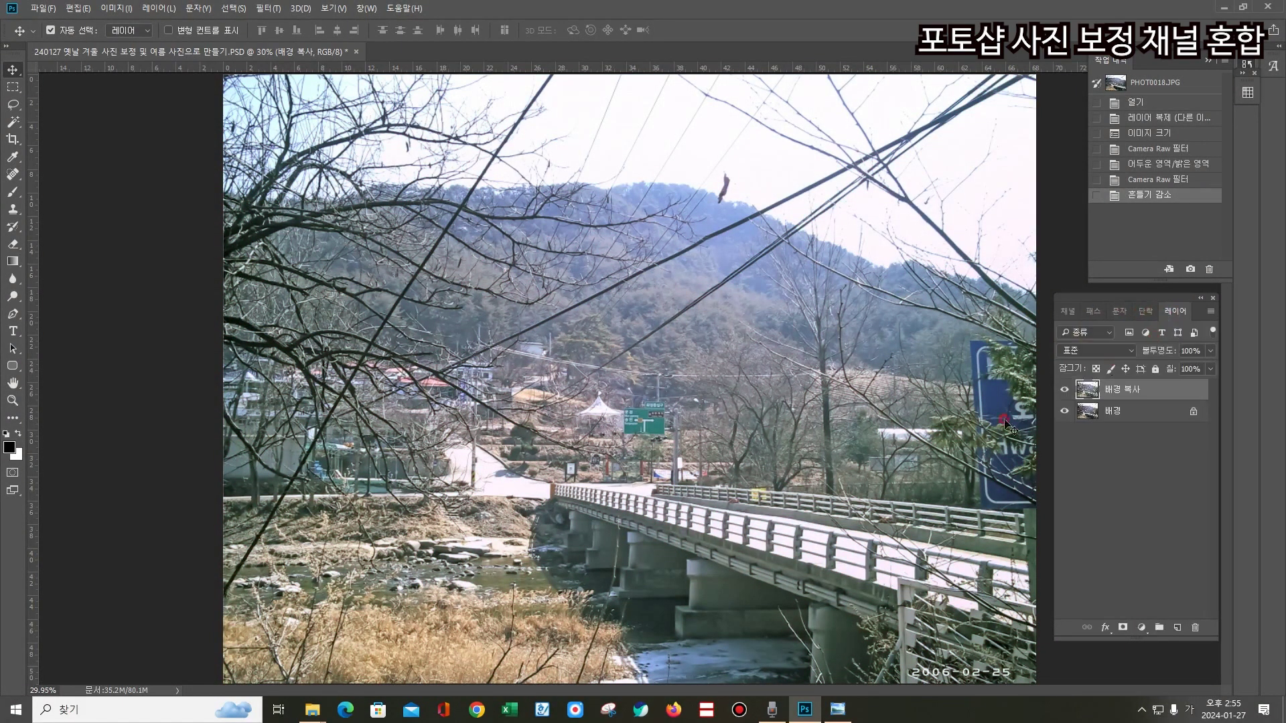
- Apply Channel Mixer to the background copy's red output with red +31, green -26, blue -35 and constant +4
left_click(116, 11)
mouse_move(127, 42)
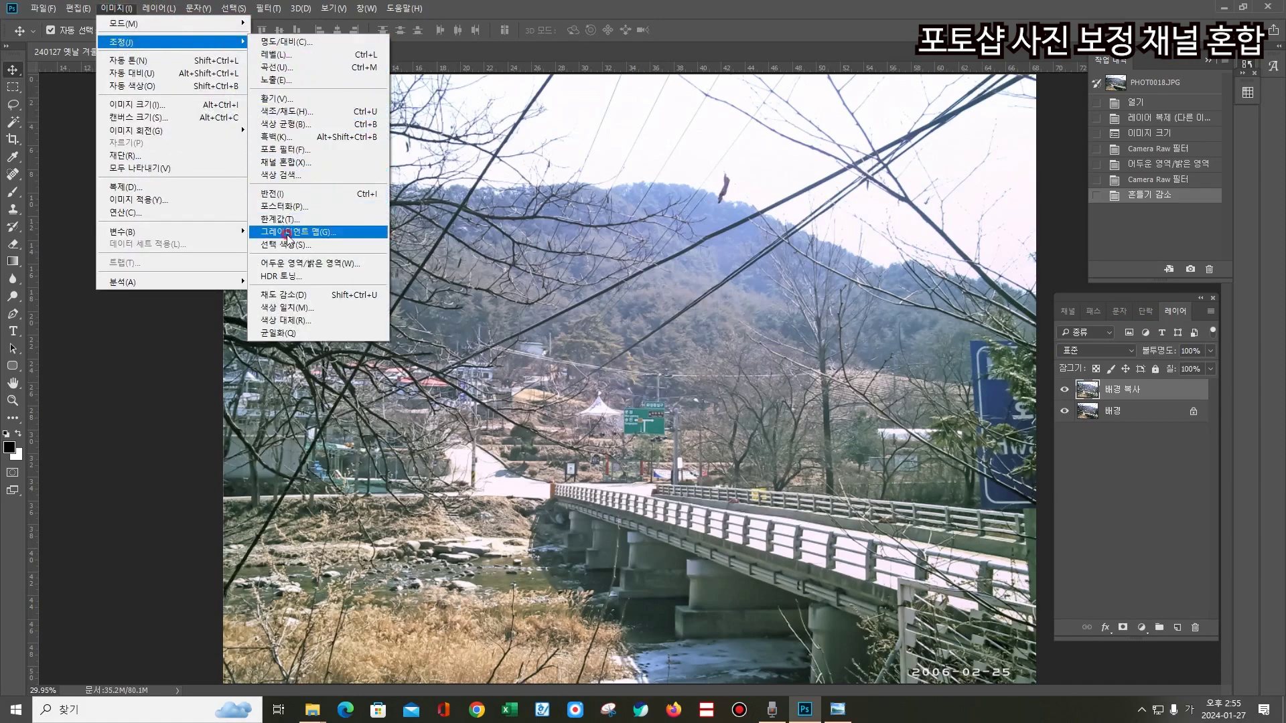
left_click(293, 164)
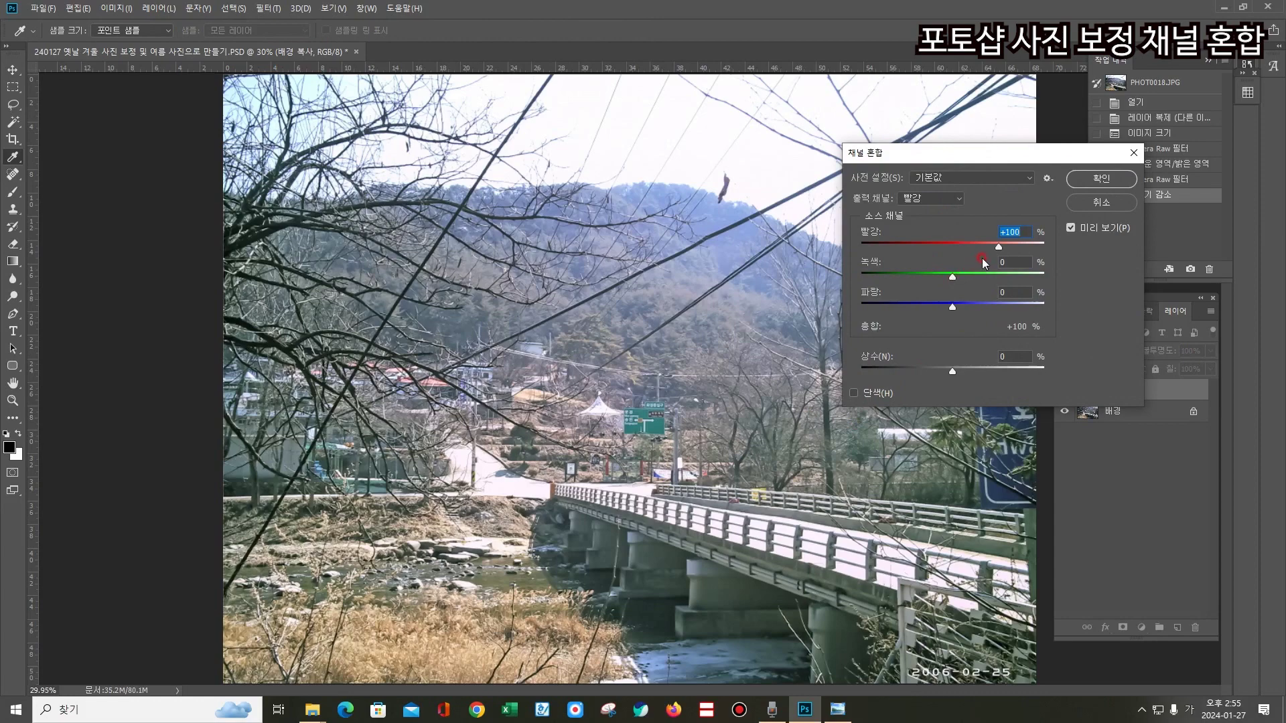
left_click_drag(999, 247, 970, 250)
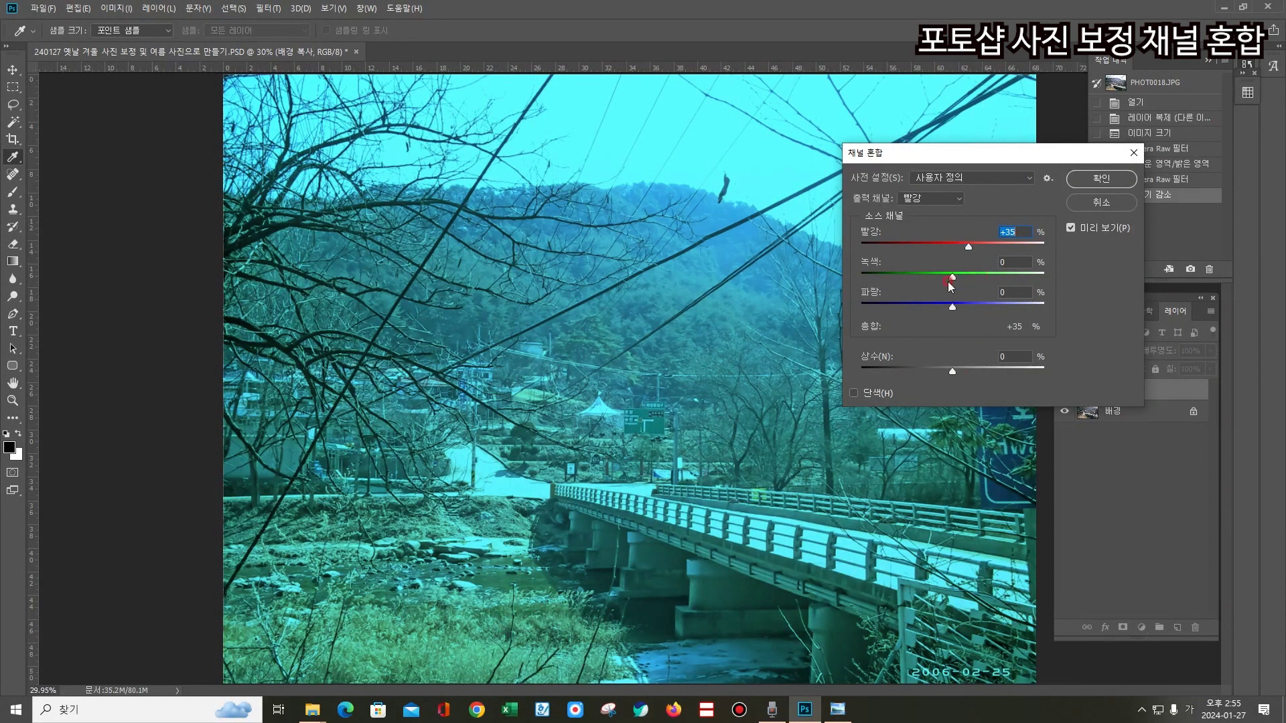
left_click_drag(969, 247, 936, 316)
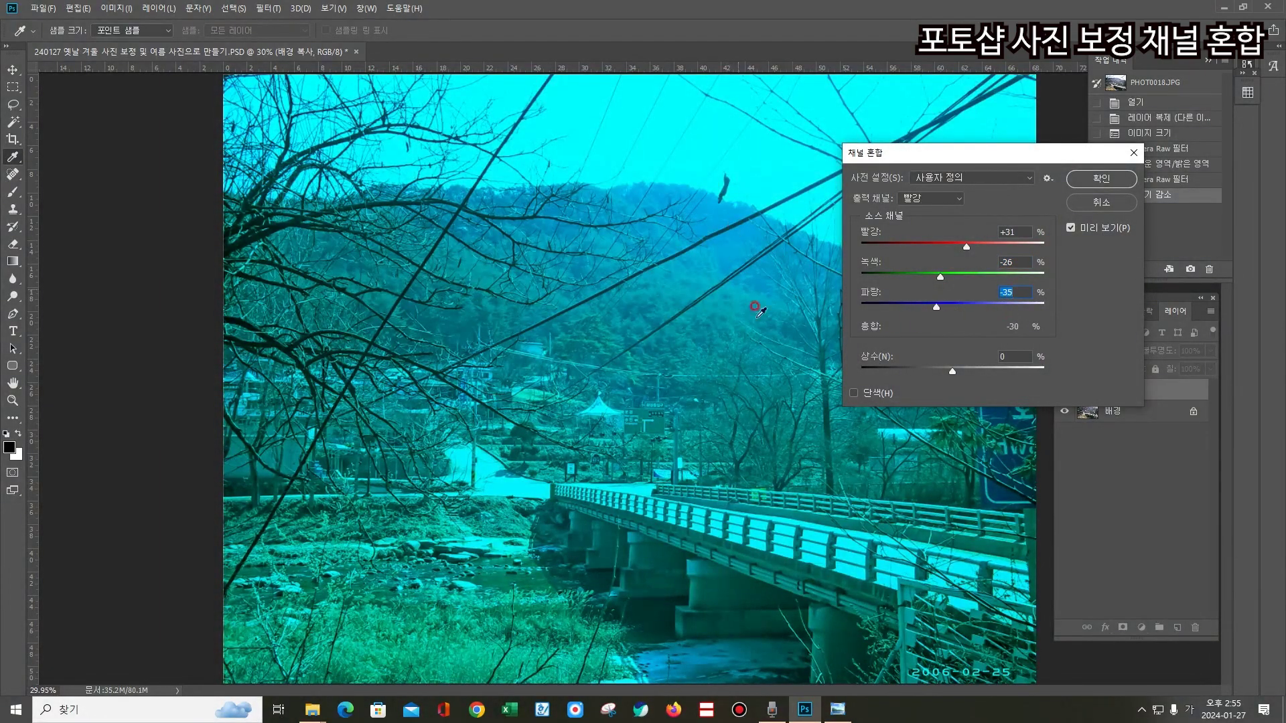
mouse_move(952, 372)
left_mouse_down()
mouse_move(965, 370)
mouse_move(912, 374)
mouse_move(978, 370)
mouse_move(957, 378)
left_mouse_up()
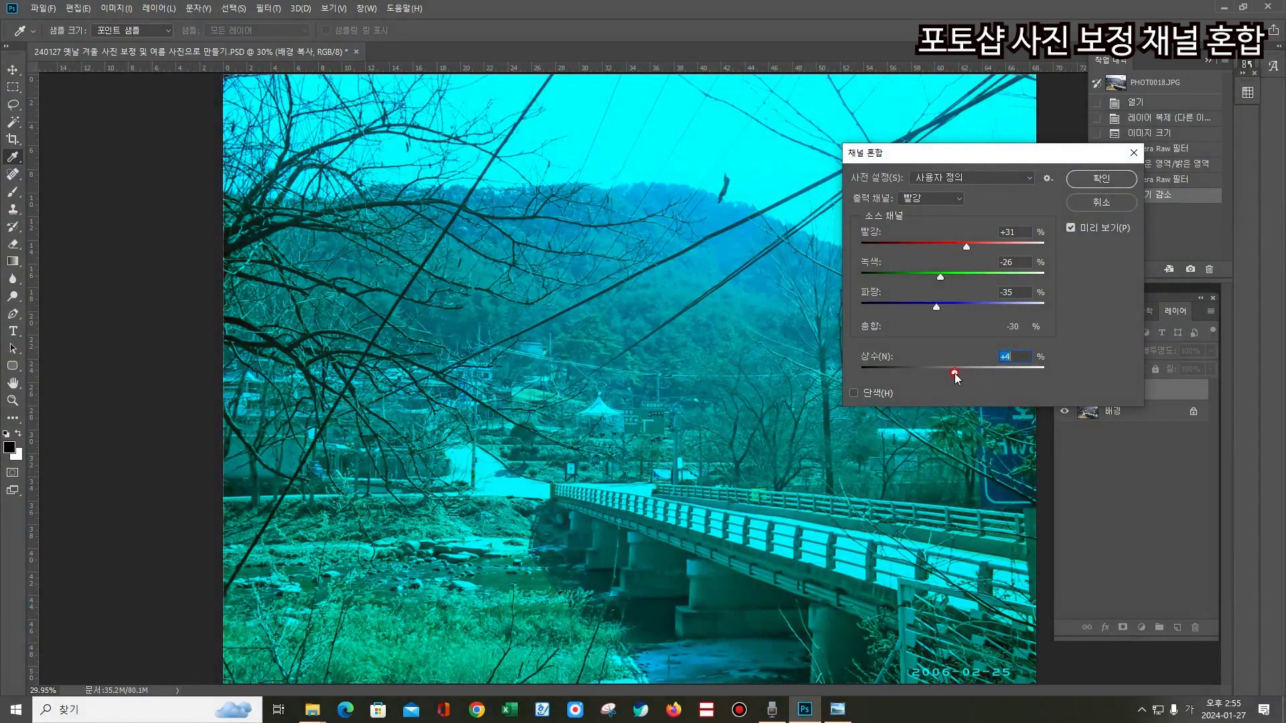
left_click(1086, 185)
left_click(863, 519)
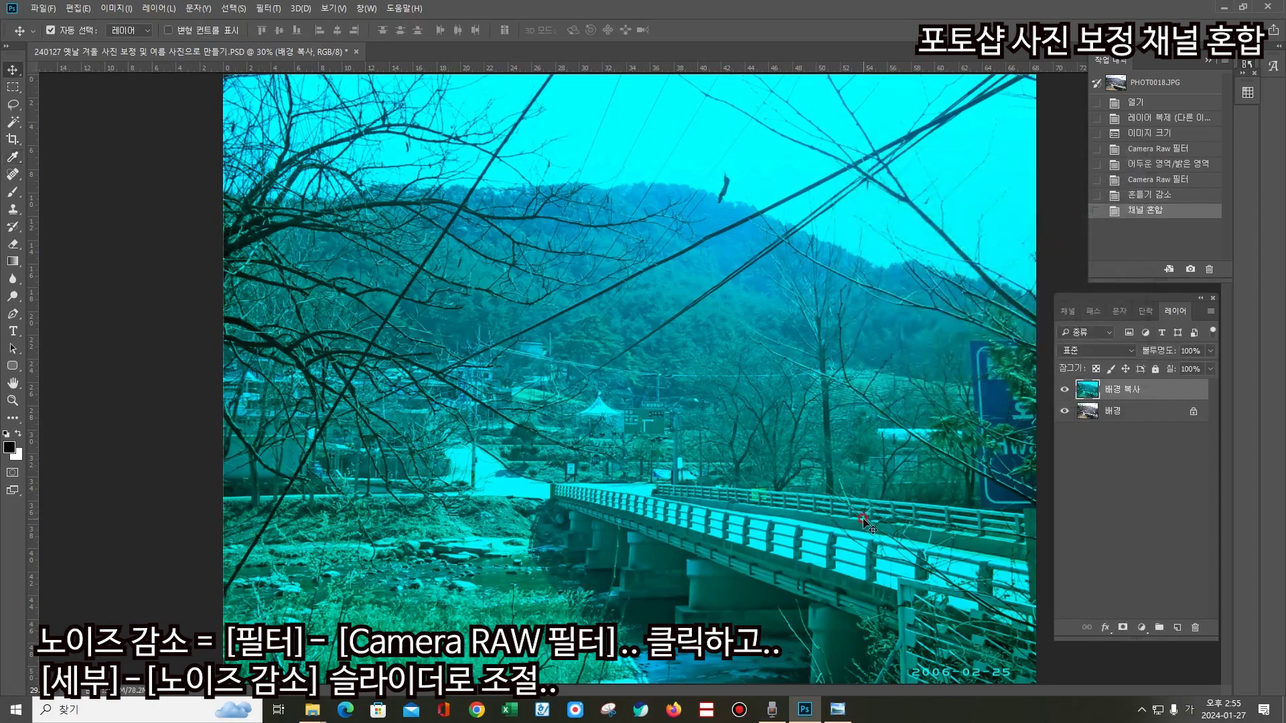
- Compare the channel-mixed background copy with the original photo by toggling the copy's visibility
left_click(1064, 391)
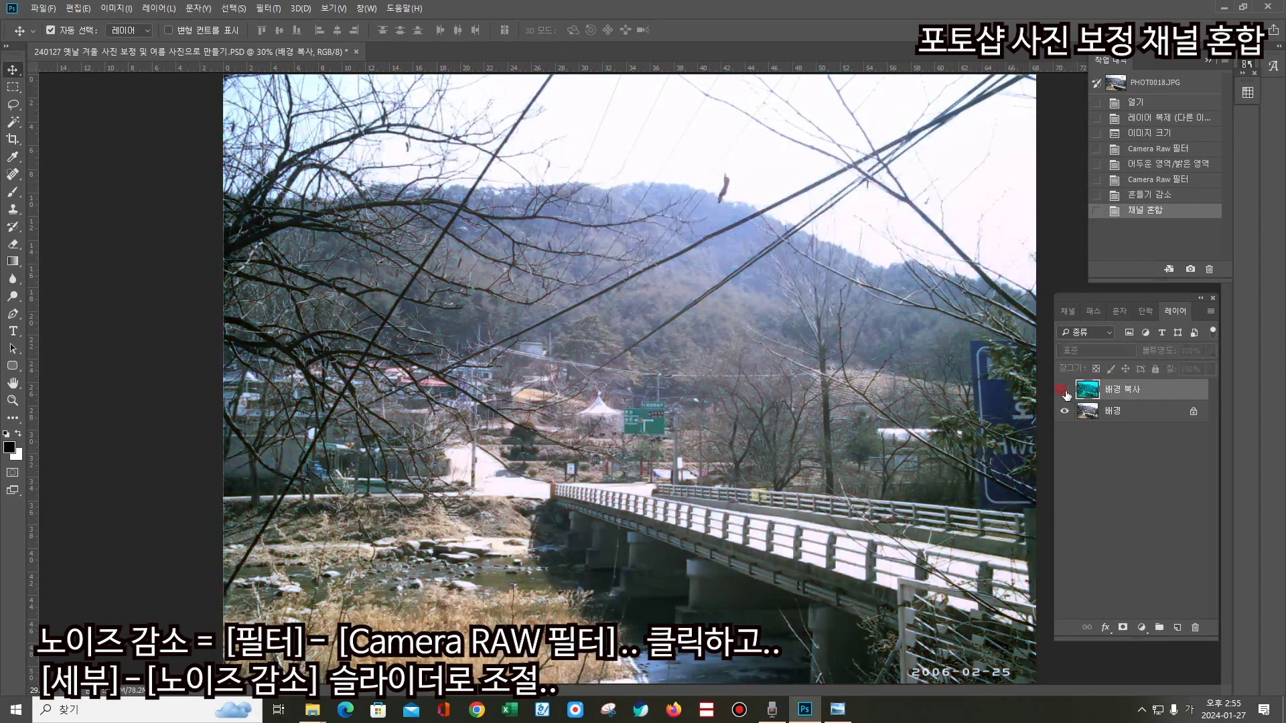
left_click(1065, 392)
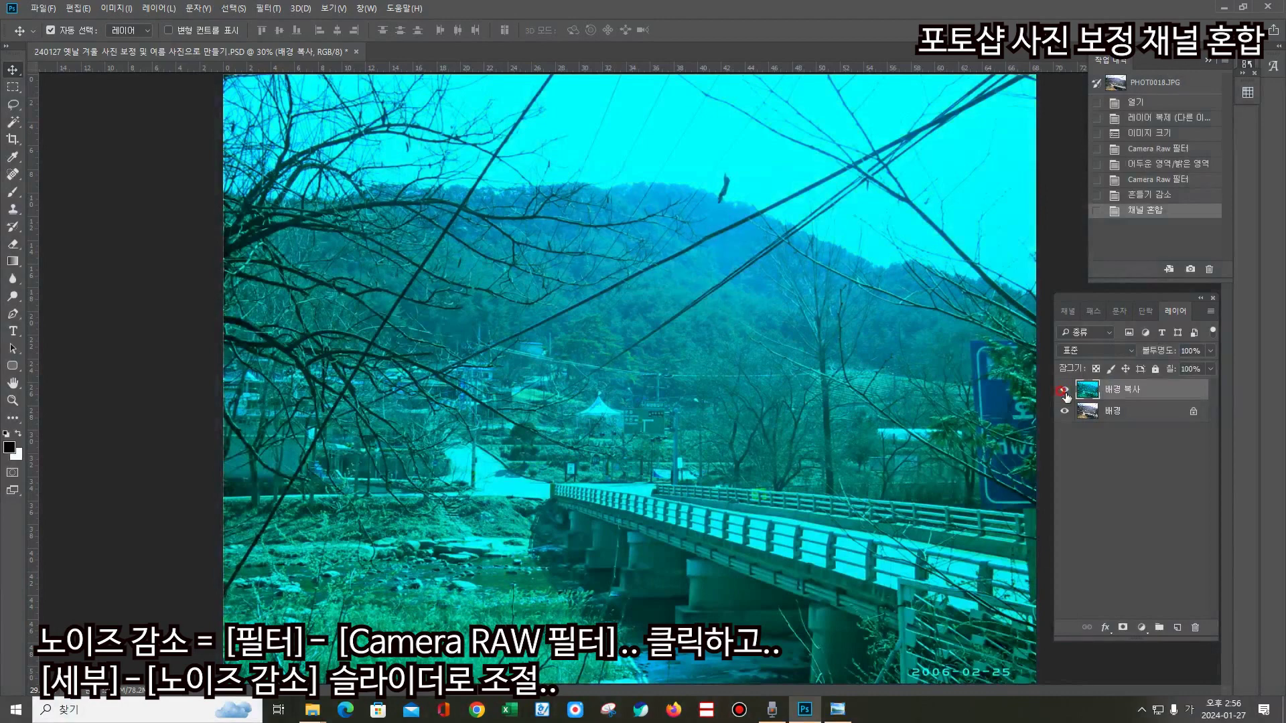
left_click(1064, 391)
left_click(1064, 391)
- Start a Hue/Saturation adjustment on the background copy with master hue -5, saturation +58 and lightness +1
left_click(116, 9)
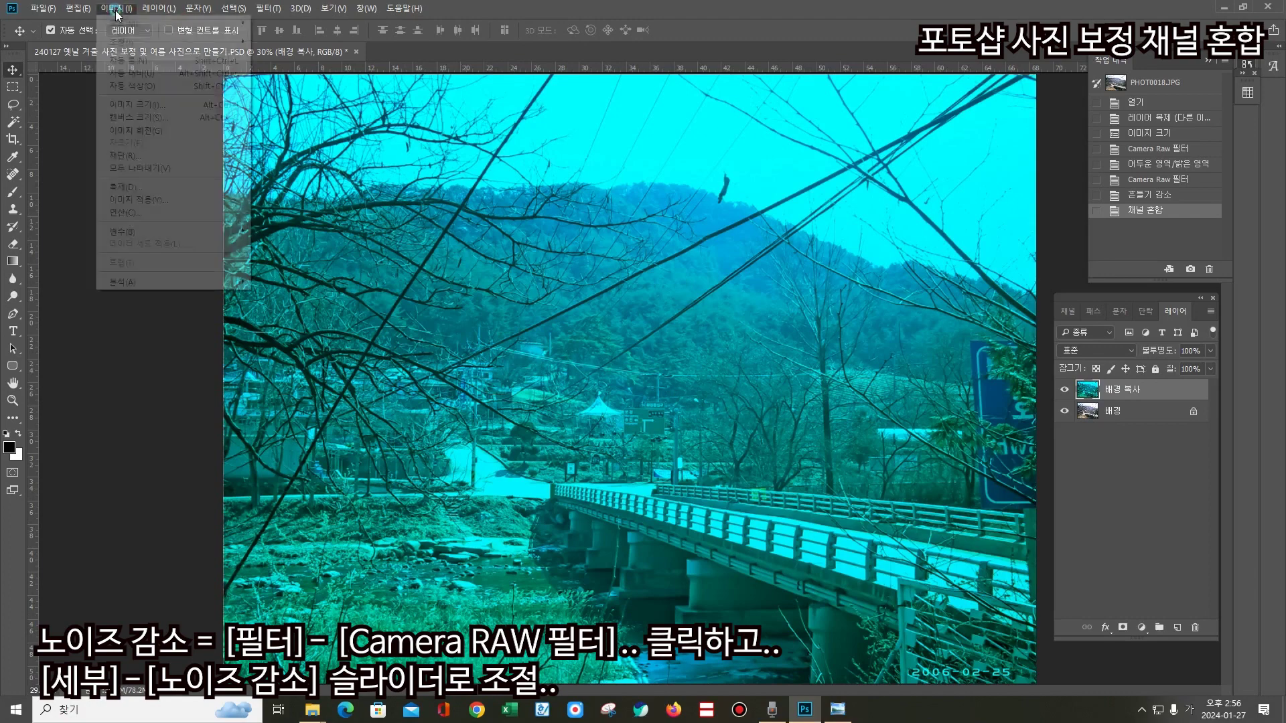
mouse_move(154, 43)
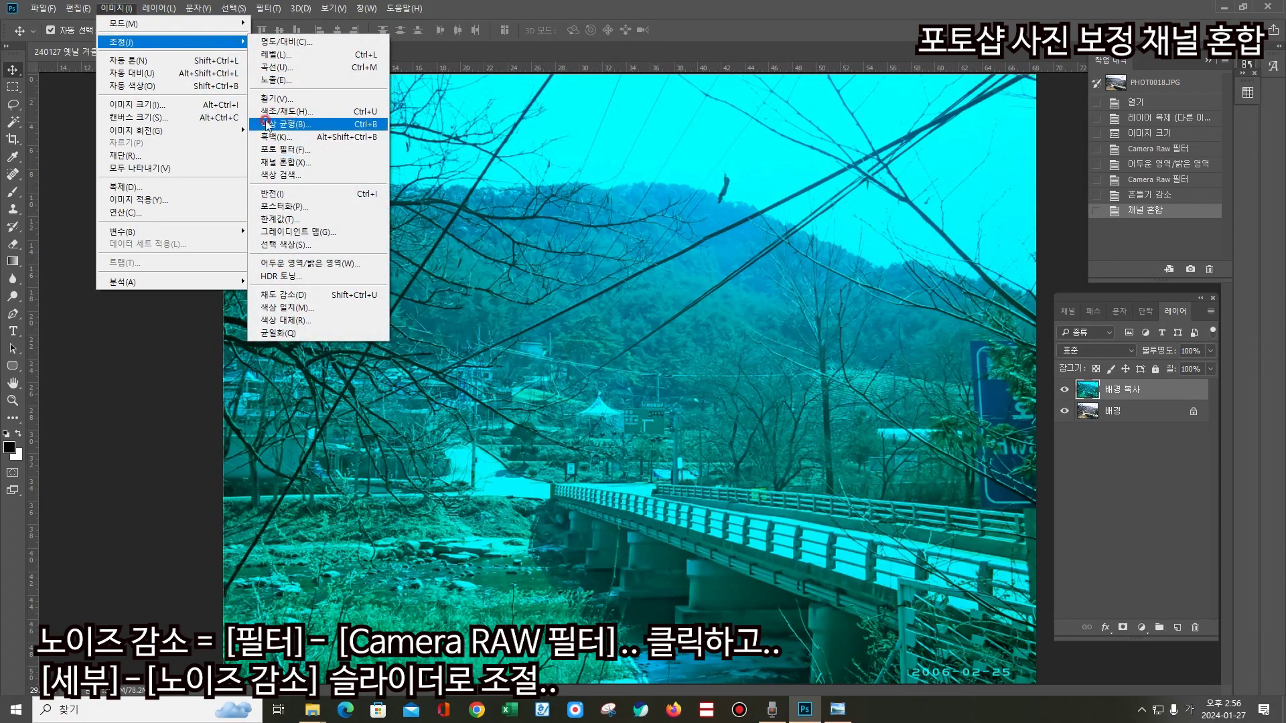
left_click(285, 111)
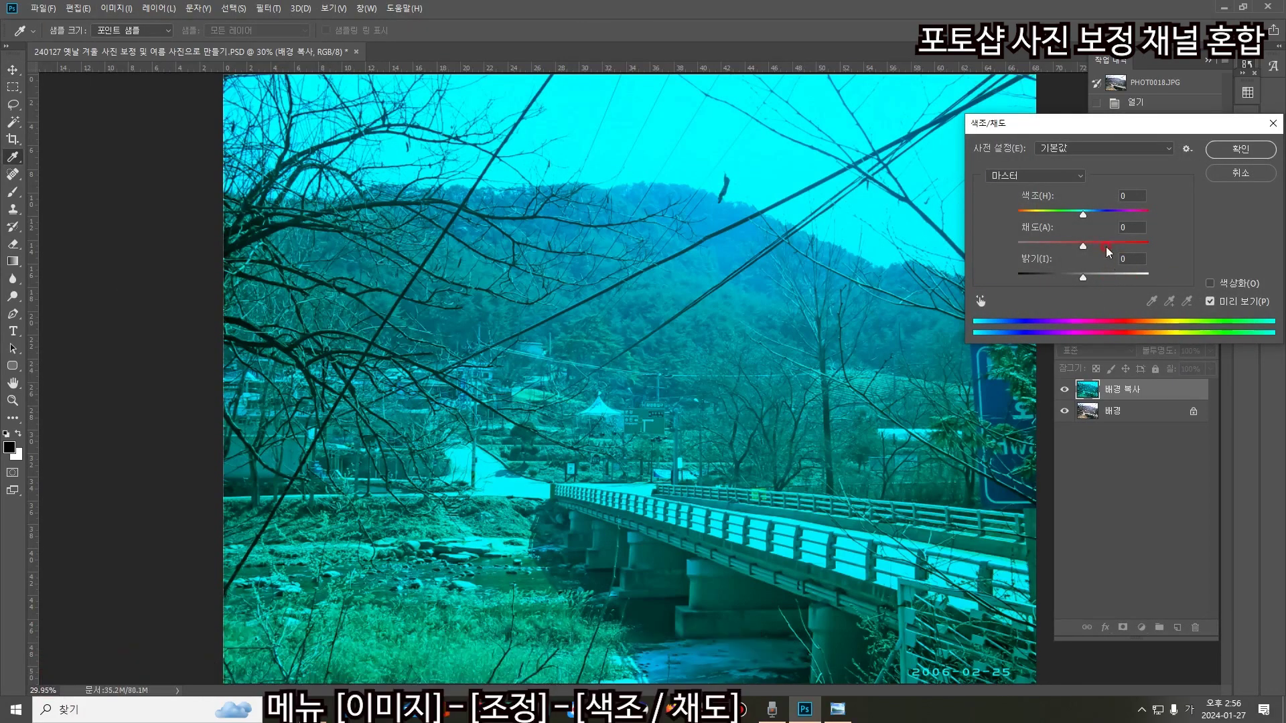
mouse_move(1084, 216)
left_mouse_down()
mouse_move(1100, 216)
mouse_move(1081, 221)
left_mouse_up()
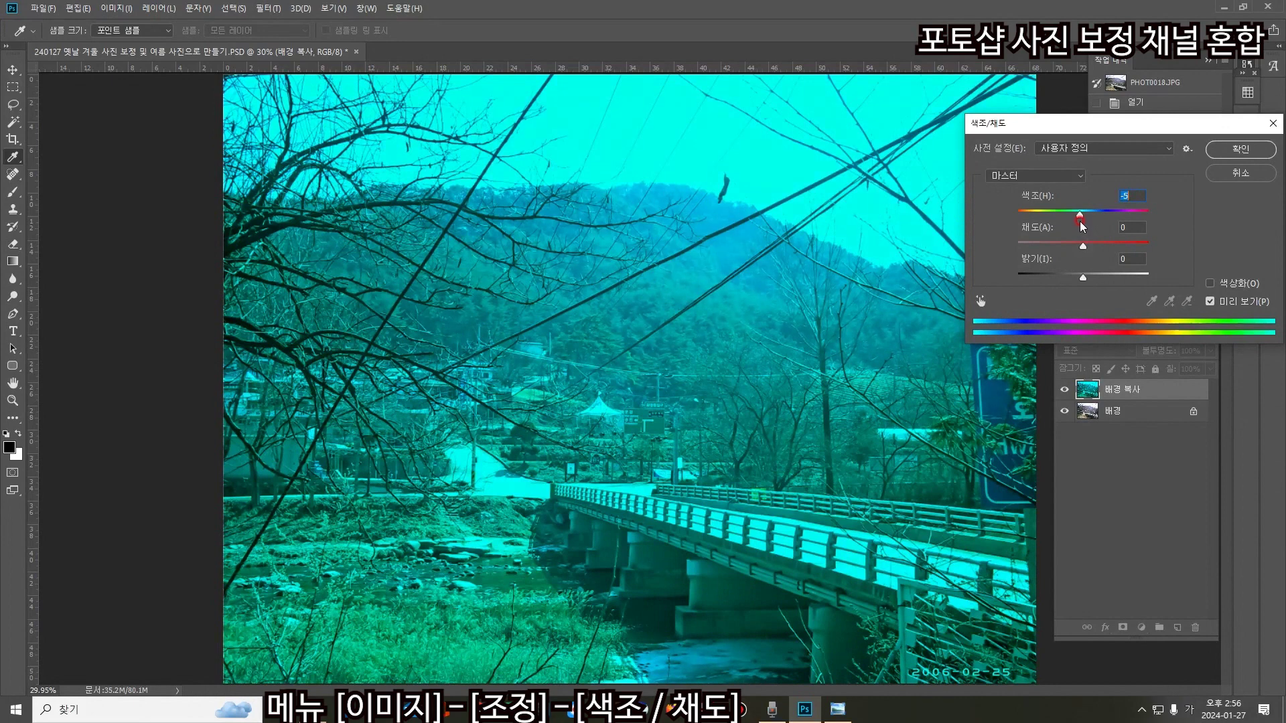
mouse_move(1083, 243)
left_mouse_down()
mouse_move(1073, 249)
mouse_move(1111, 245)
mouse_move(1065, 249)
mouse_move(1095, 254)
left_mouse_up()
mouse_move(1081, 276)
left_mouse_down()
mouse_move(1099, 274)
mouse_move(1077, 278)
left_mouse_up()
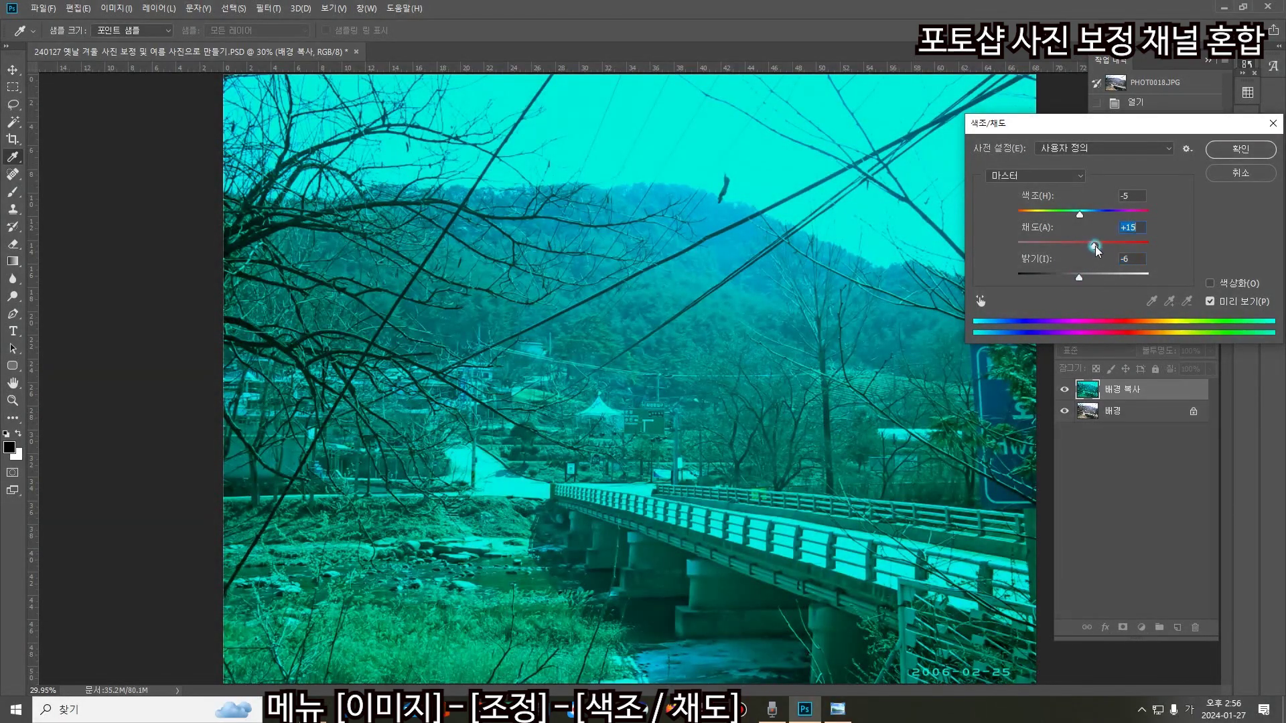
left_click_drag(1112, 246, 1085, 280)
left_click(1080, 214)
- Adjust the reds range, and set the yellows to hue -30, saturation -5 and lightness +2
left_click(1074, 182)
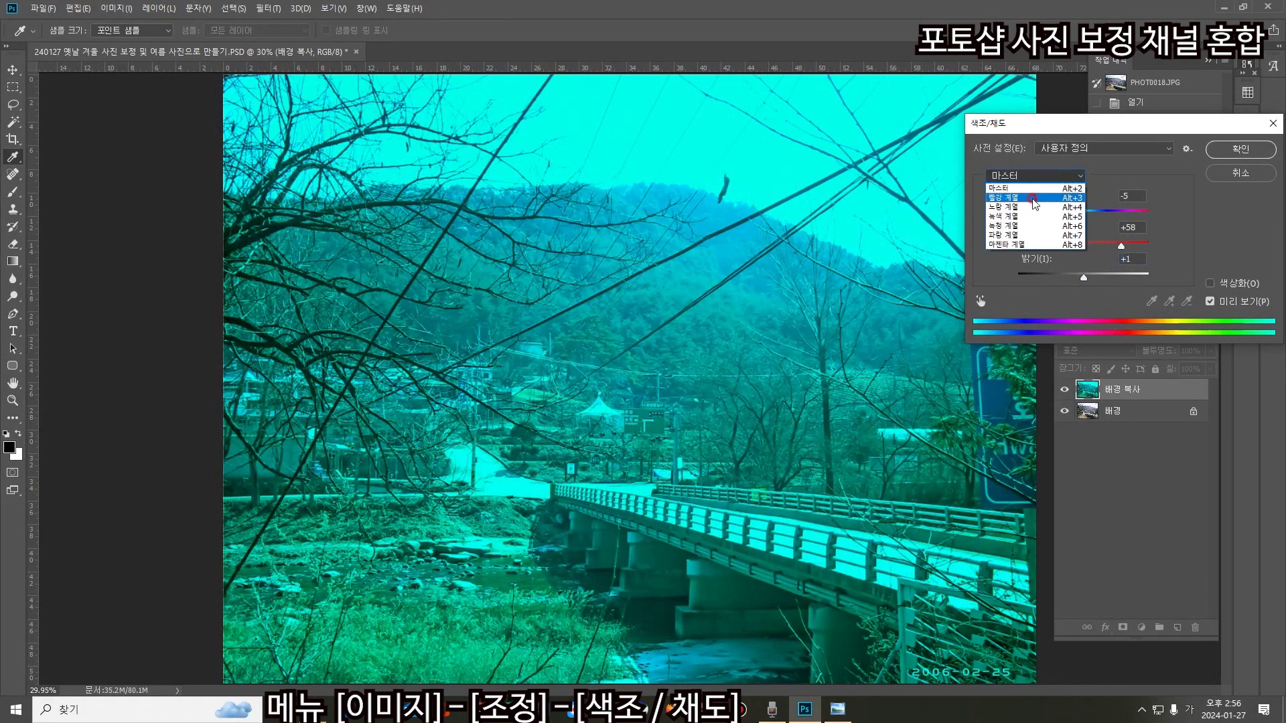
left_click(1032, 198)
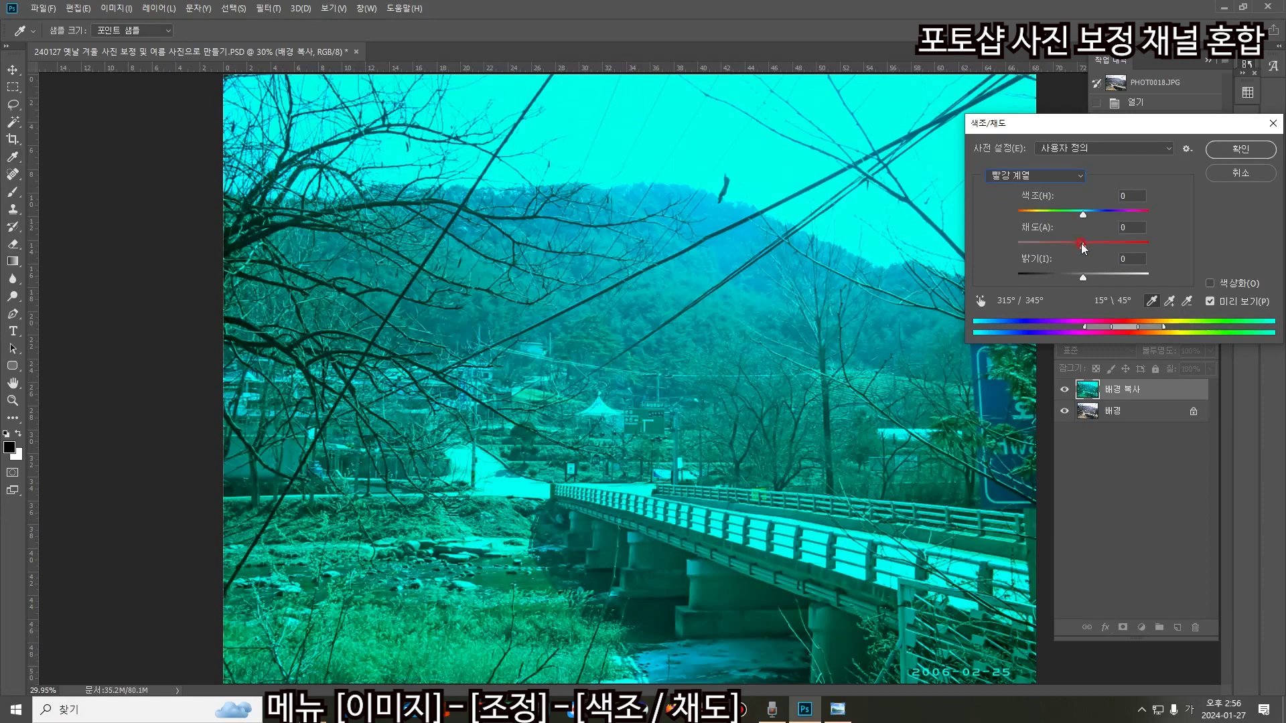
mouse_move(1082, 214)
left_mouse_down()
mouse_move(1108, 221)
mouse_move(1087, 226)
left_mouse_up()
left_click(1072, 177)
left_click(1030, 208)
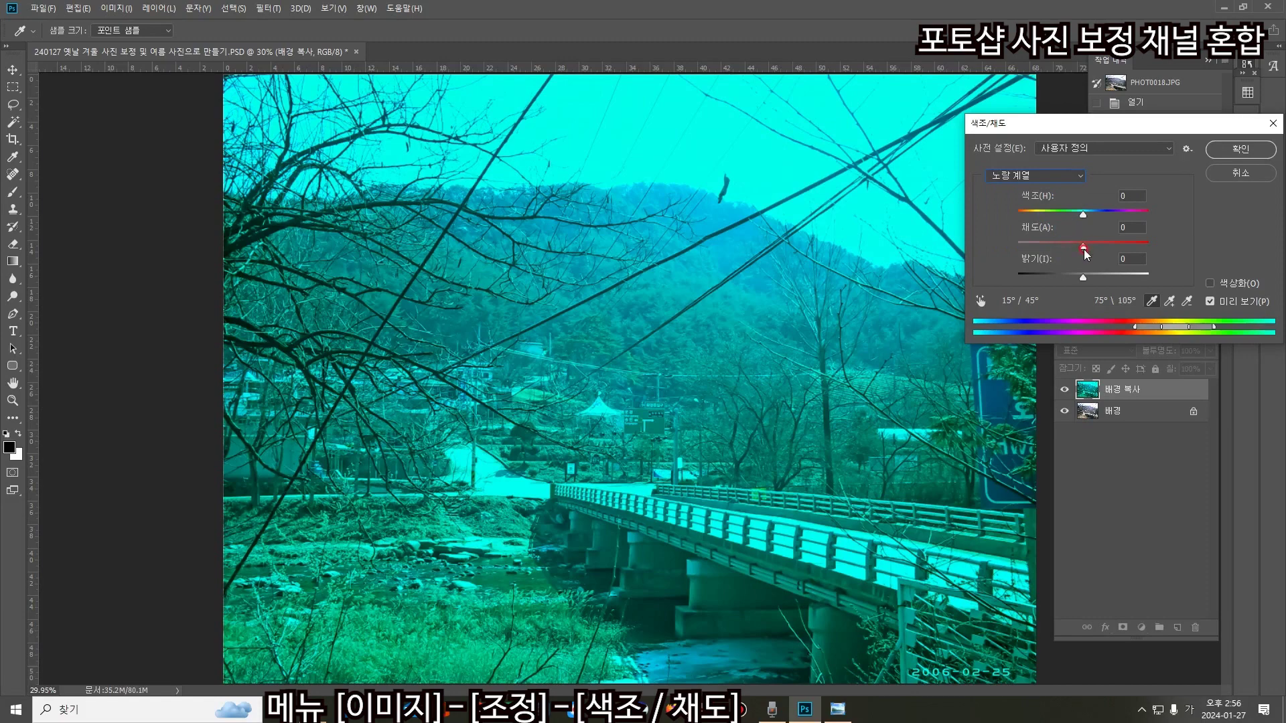
left_click_drag(1093, 226, 1084, 275)
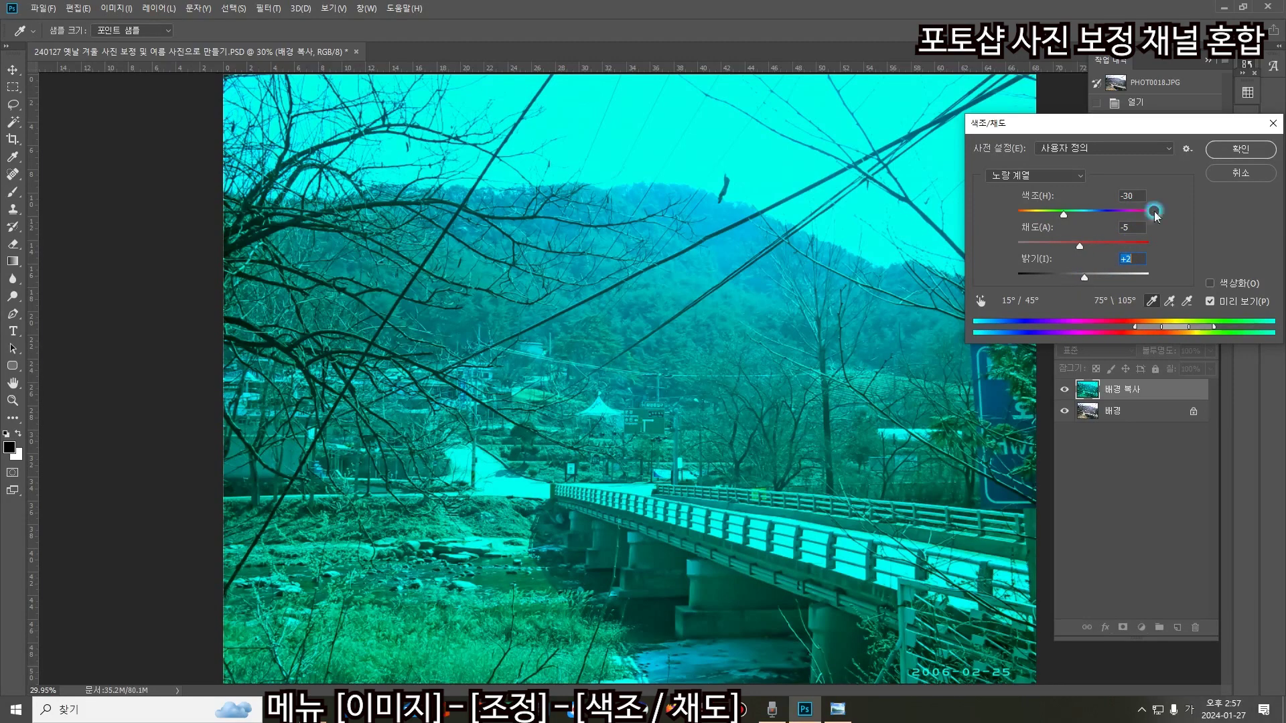
- Set the master saturation to +100, lower the master lightness slightly and apply the Hue/Saturation adjustment
left_click(1076, 176)
left_click(1032, 175)
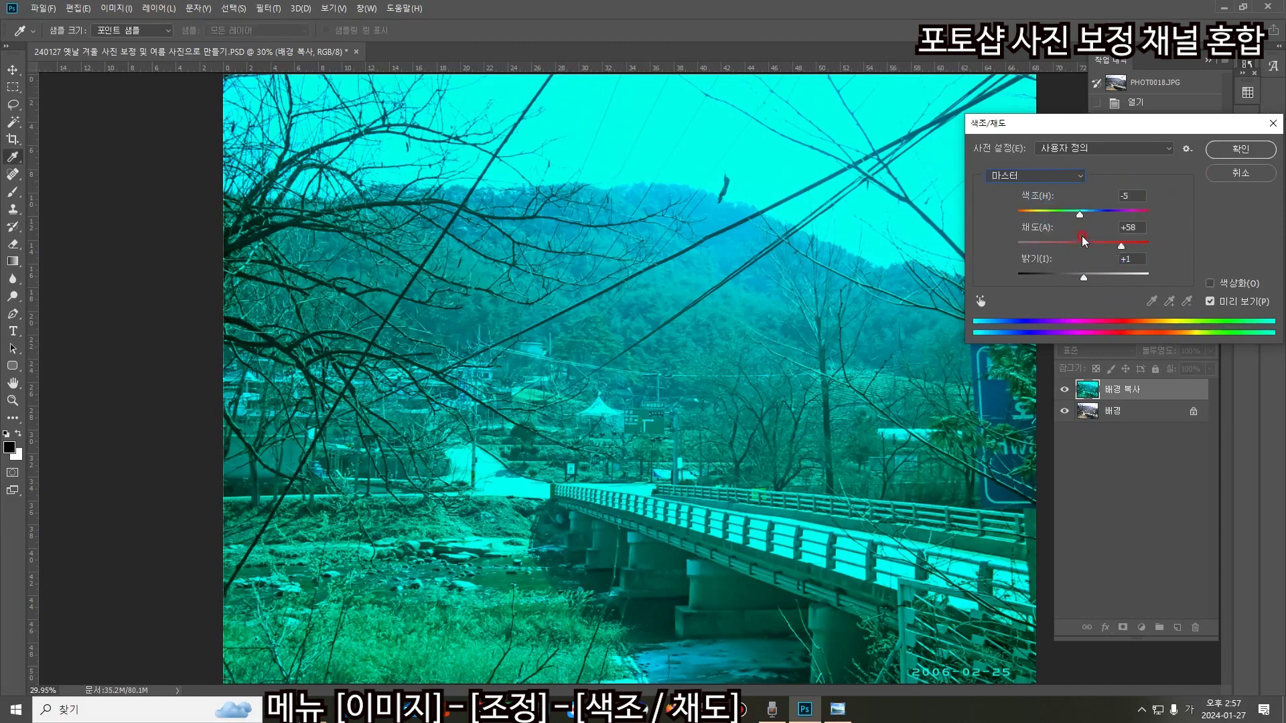
left_click_drag(1122, 250, 1174, 241)
mouse_move(1084, 277)
left_mouse_down()
mouse_move(1126, 267)
mouse_move(1053, 264)
mouse_move(1072, 263)
left_mouse_up()
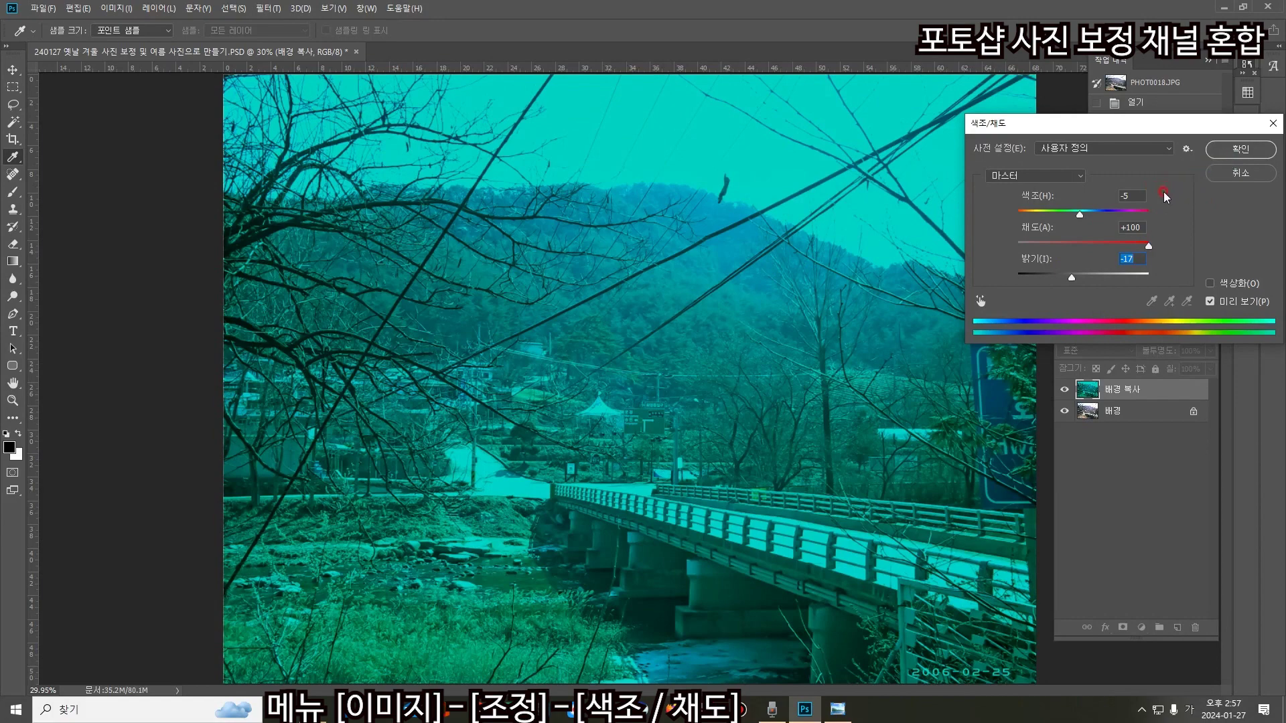
left_click_drag(1070, 276, 1080, 276)
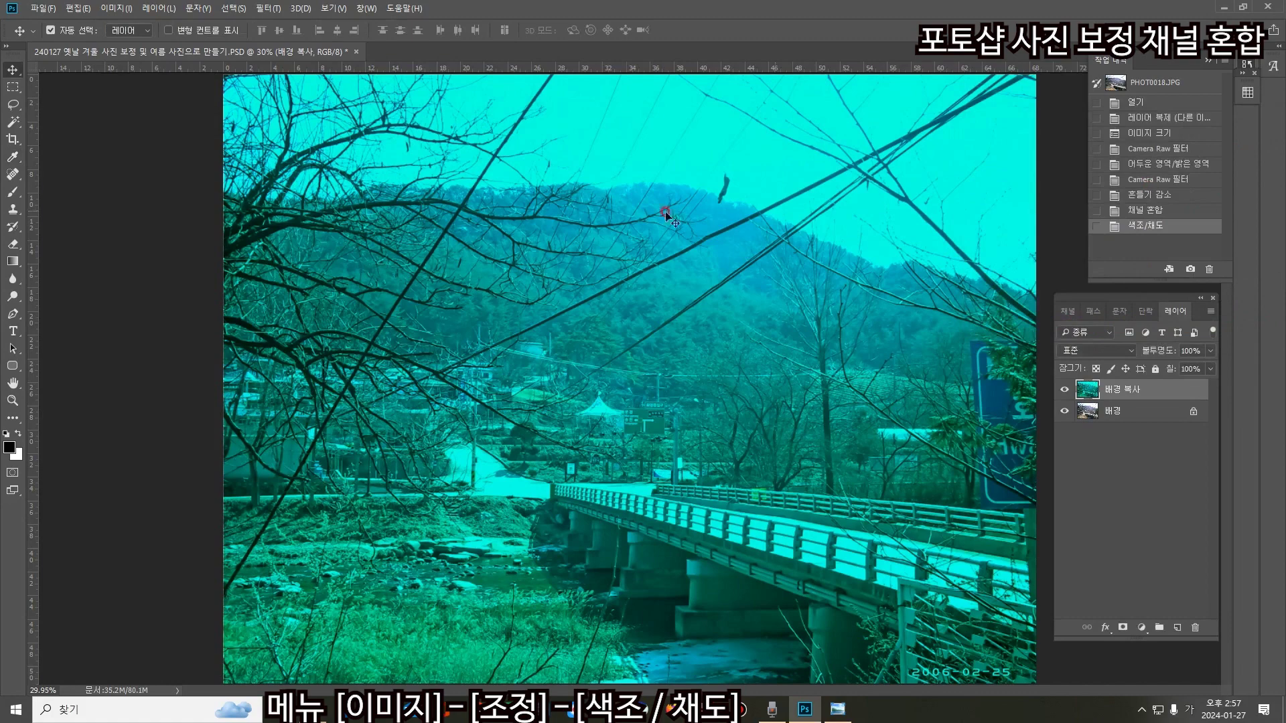
- Apply a Vibrance adjustment to the background copy with vibrance +46 and saturation +54
left_click(117, 8)
mouse_move(152, 43)
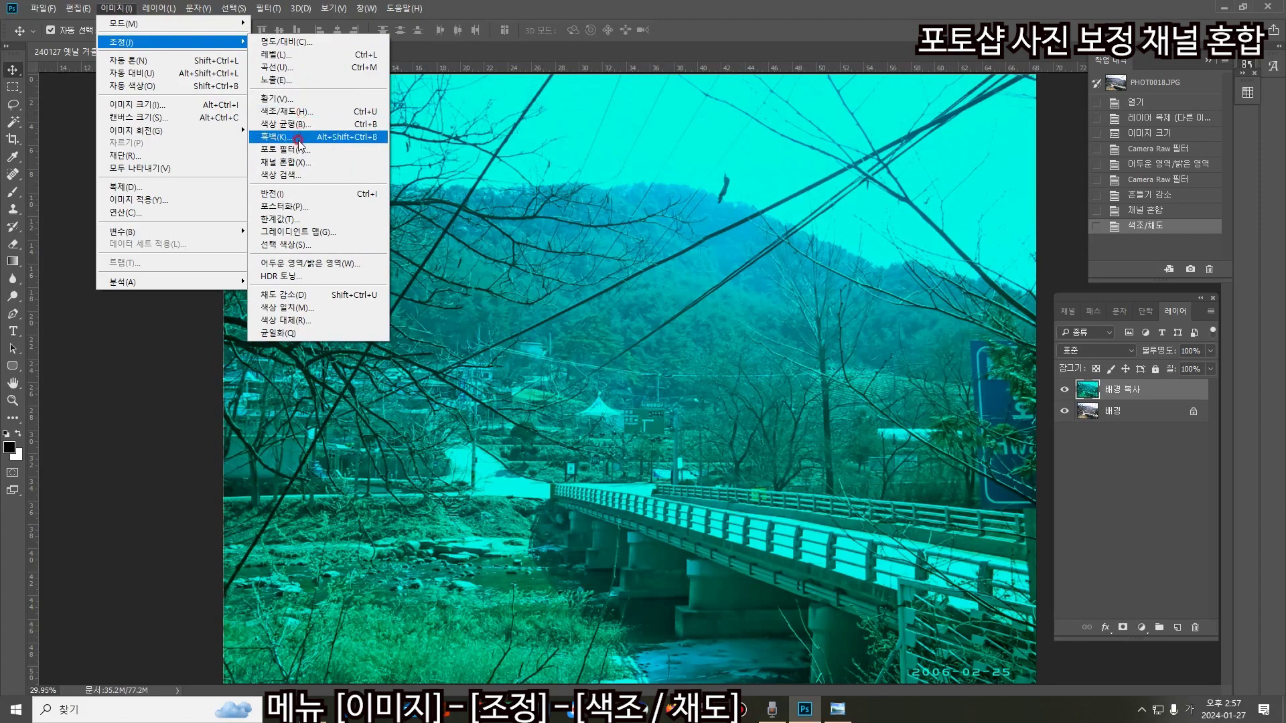
left_click(287, 98)
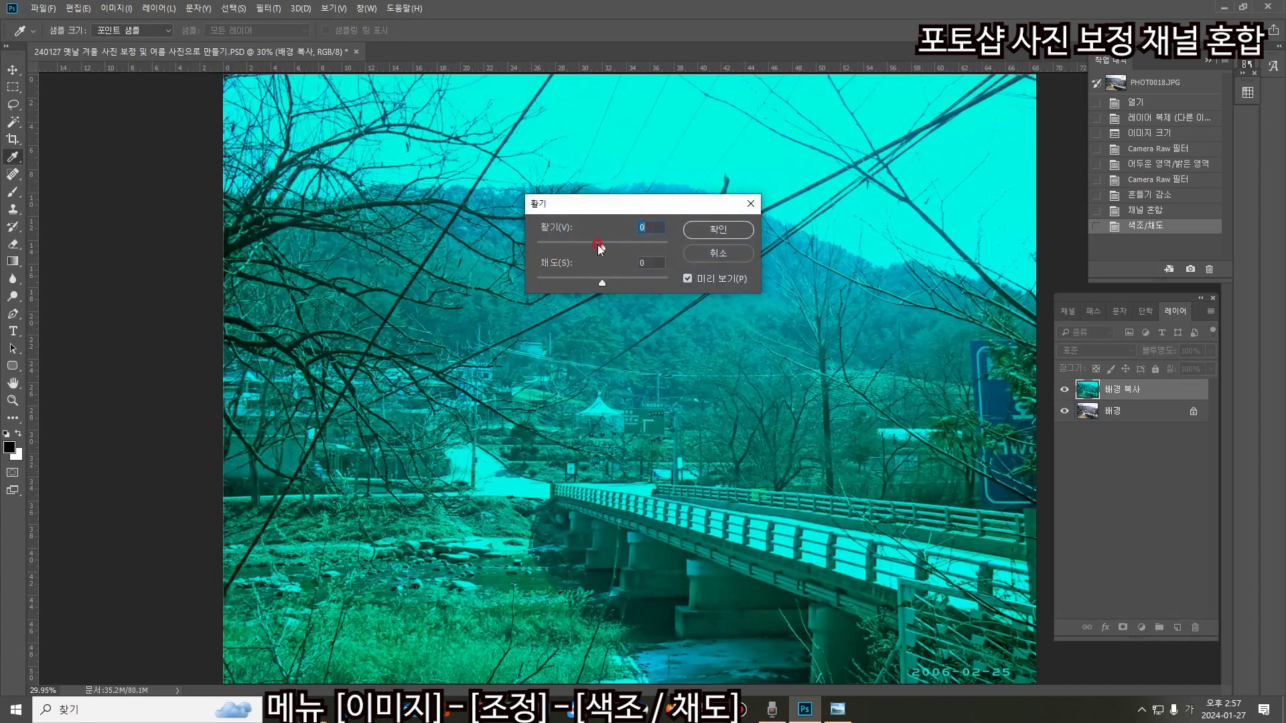
left_click_drag(604, 246, 629, 280)
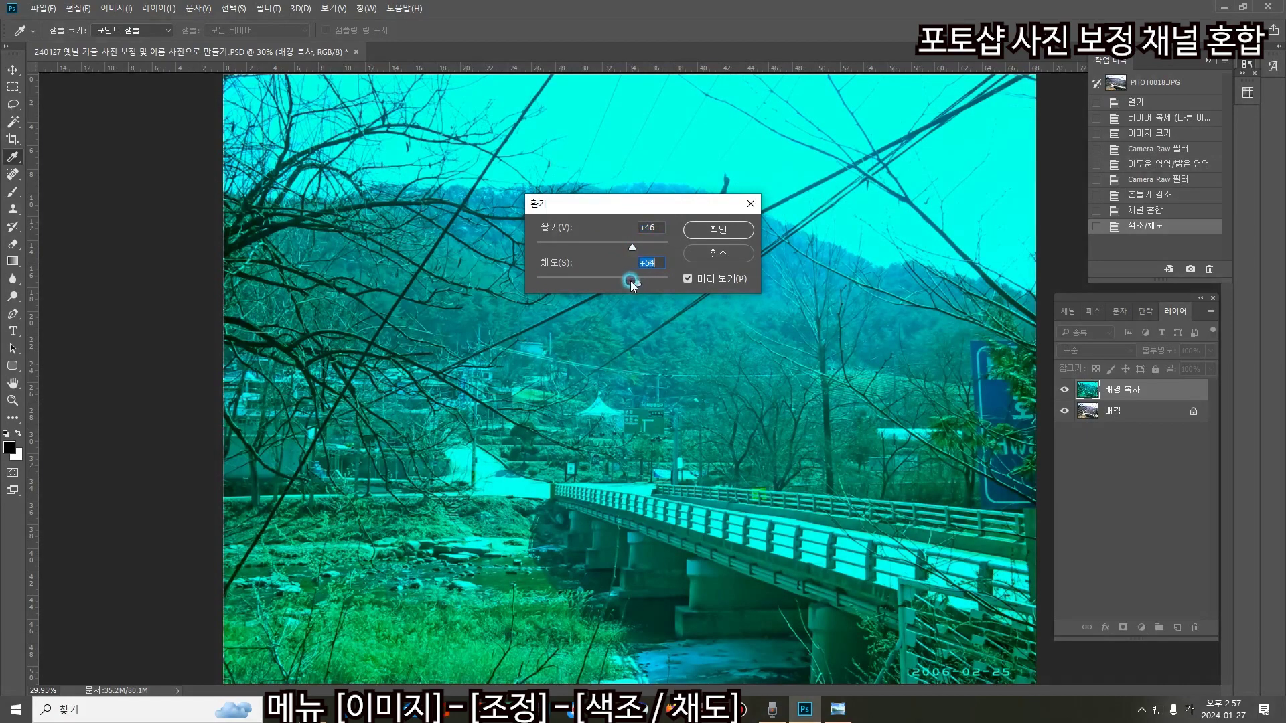
left_click_drag(605, 211, 857, 339)
left_click(967, 365)
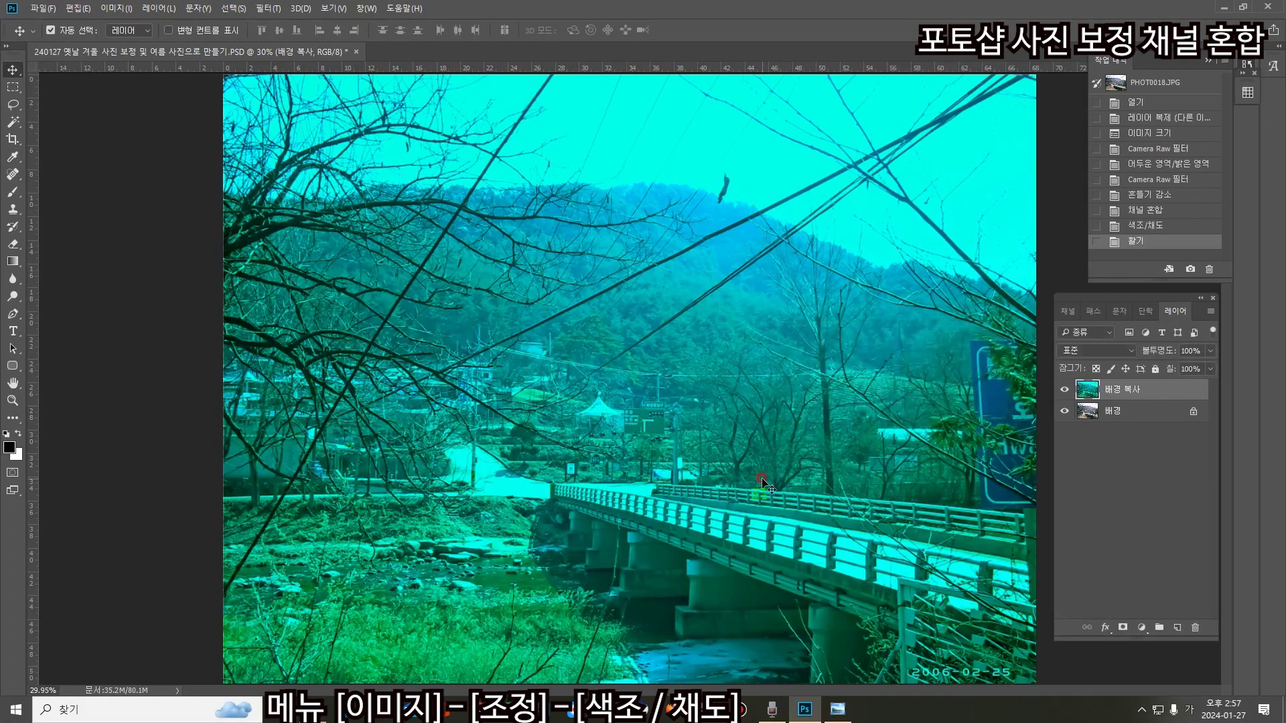
- Compare the vibrance-adjusted background copy with the original photo by toggling the copy's visibility
left_click(1060, 390)
left_click(1062, 391)
left_click(428, 82)
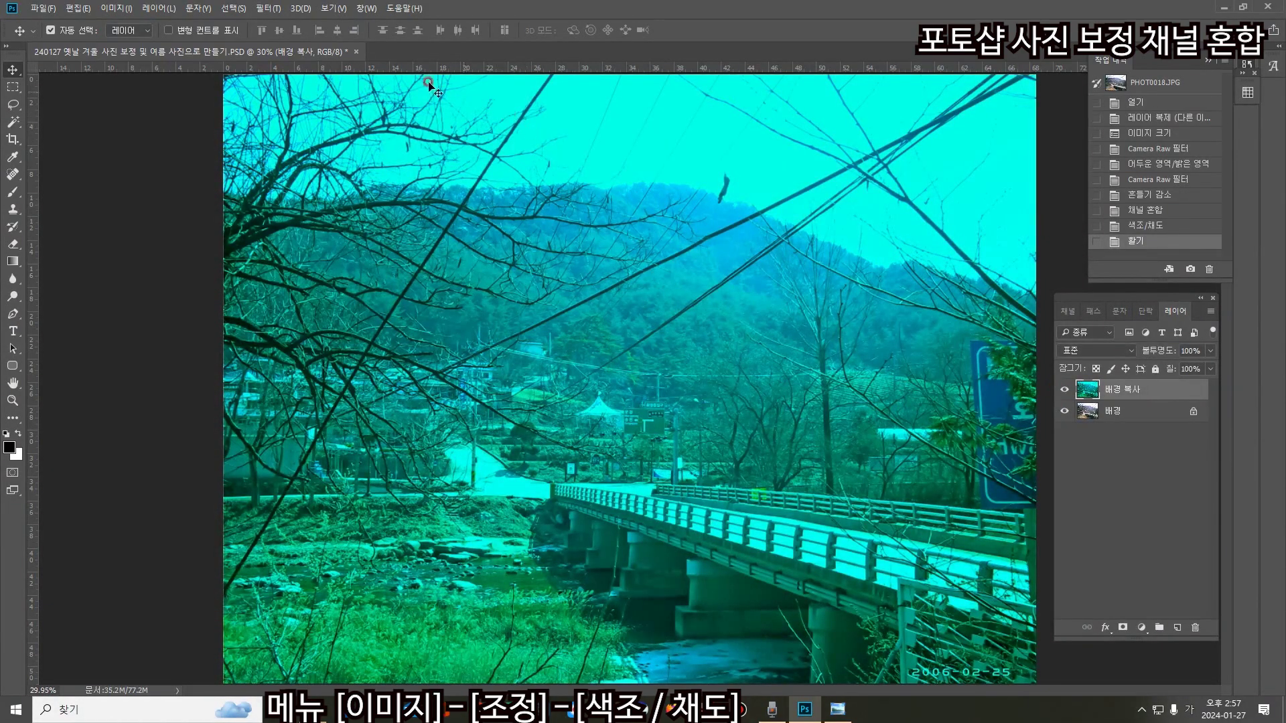
- Start a Camera Raw filter and set the color mixer hues to greens +35, aquas -19, blues -13, purples -15 and magentas +43
left_click(262, 9)
left_click(326, 87)
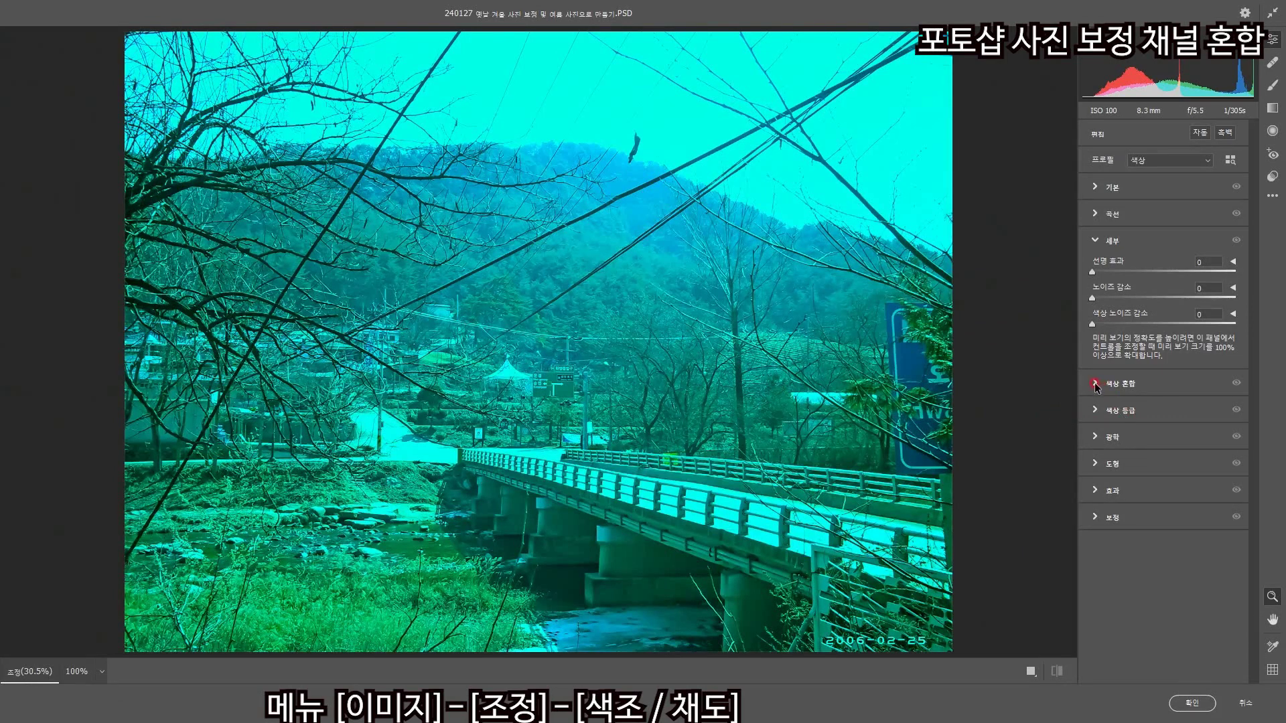
left_click(1095, 385)
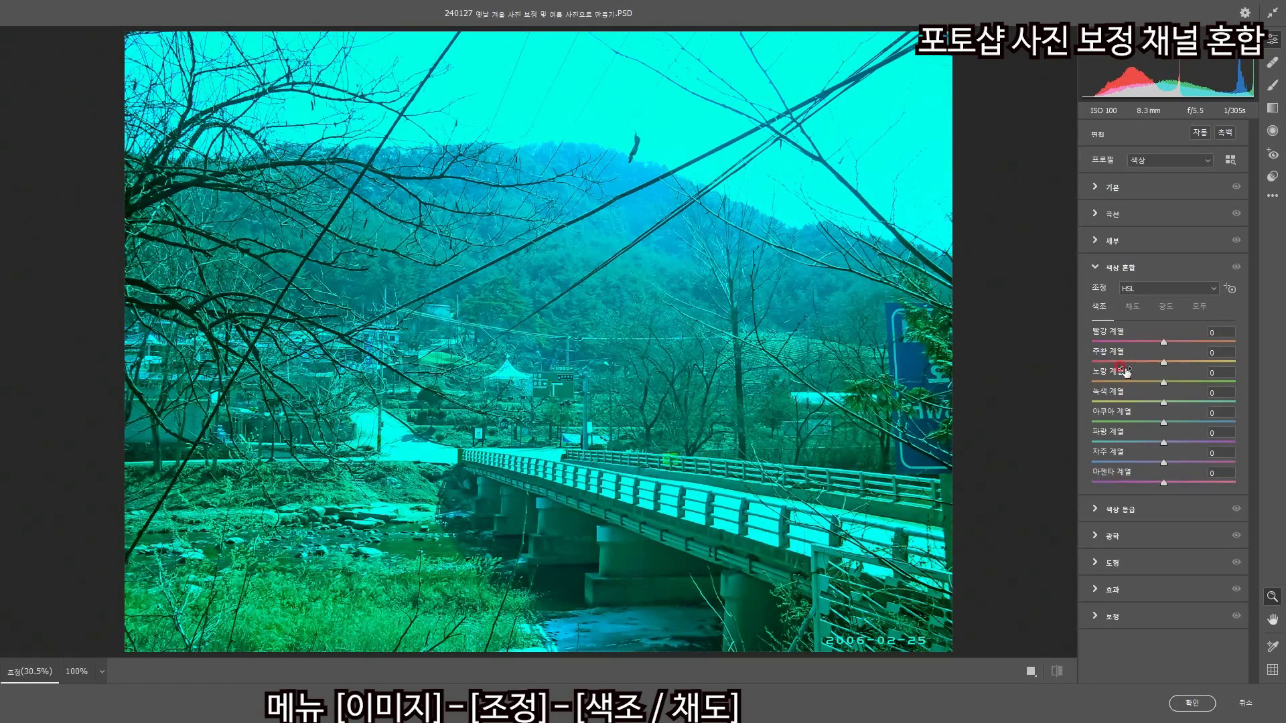
left_click_drag(1166, 404, 1195, 482)
- Set the color mixer hues to reds +2, oranges -7 and yellows -28
left_click_drag(1166, 345, 1168, 345)
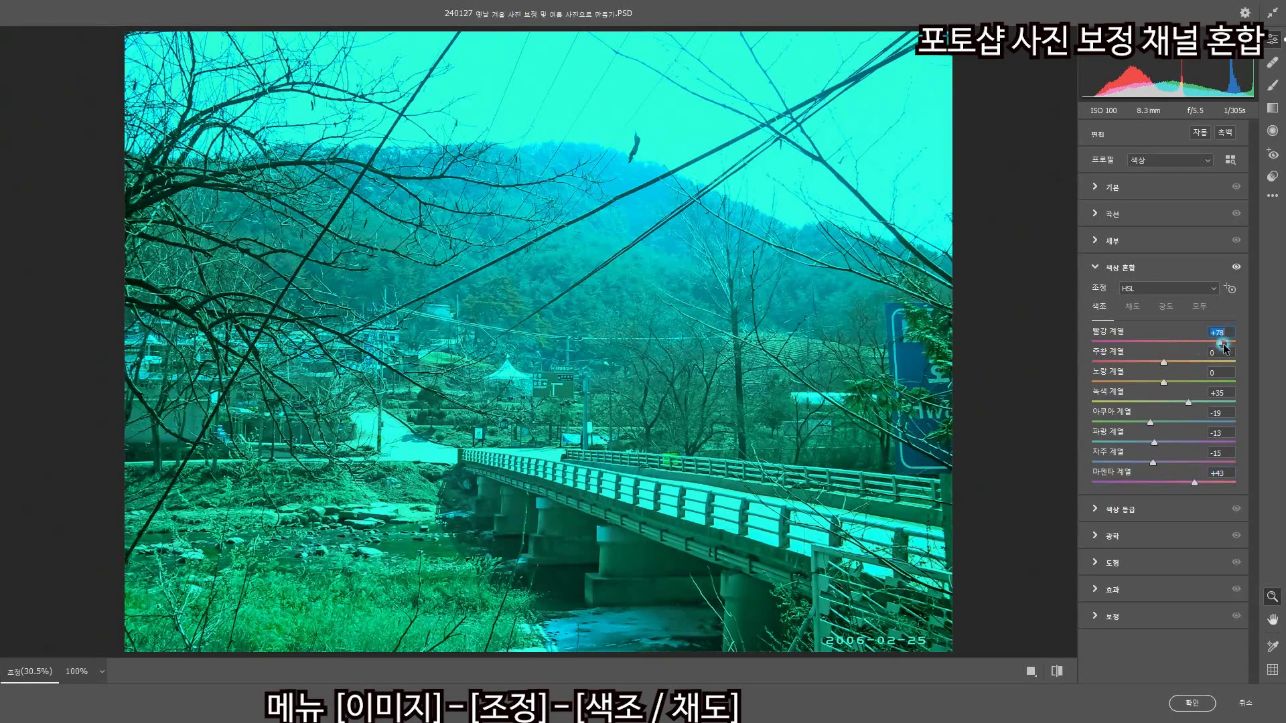
left_click(1166, 364)
left_click_drag(1165, 364, 1223, 383)
left_click_drag(1123, 383, 1143, 382)
left_click(1145, 477)
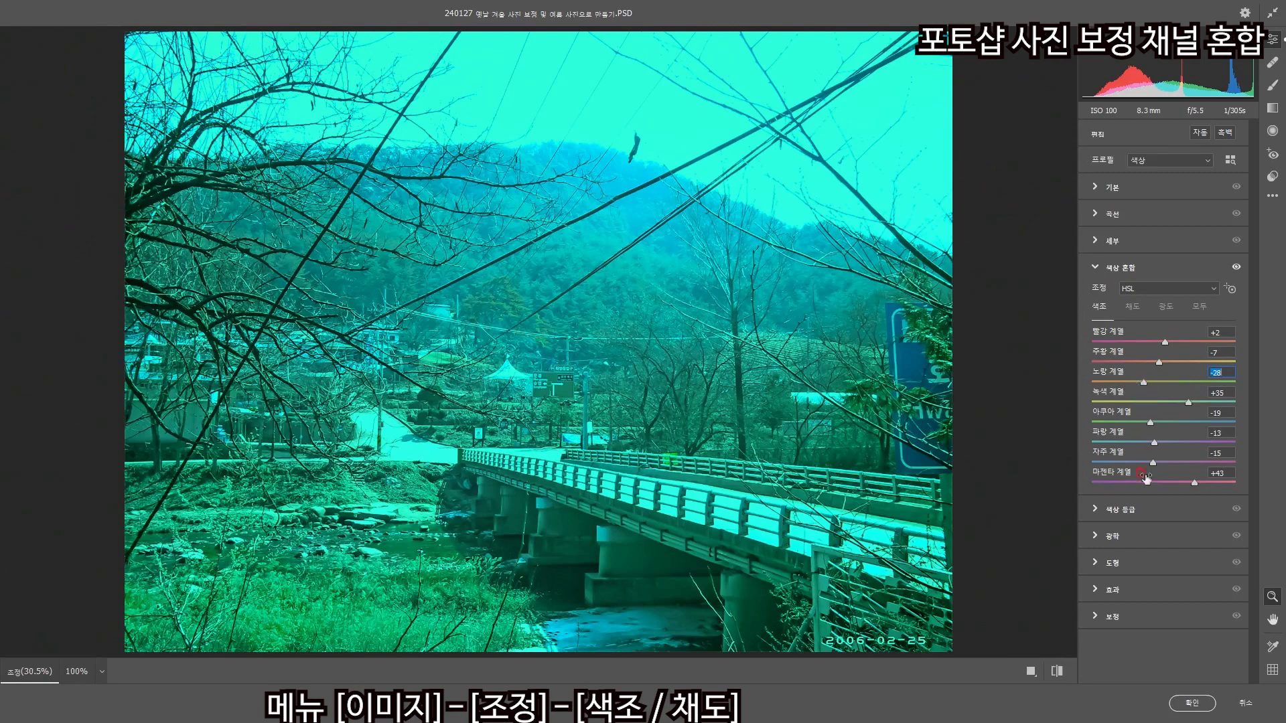
- Set the basic vibrance to +35 and saturation to +17, and apply the Camera Raw filter
left_click(1095, 187)
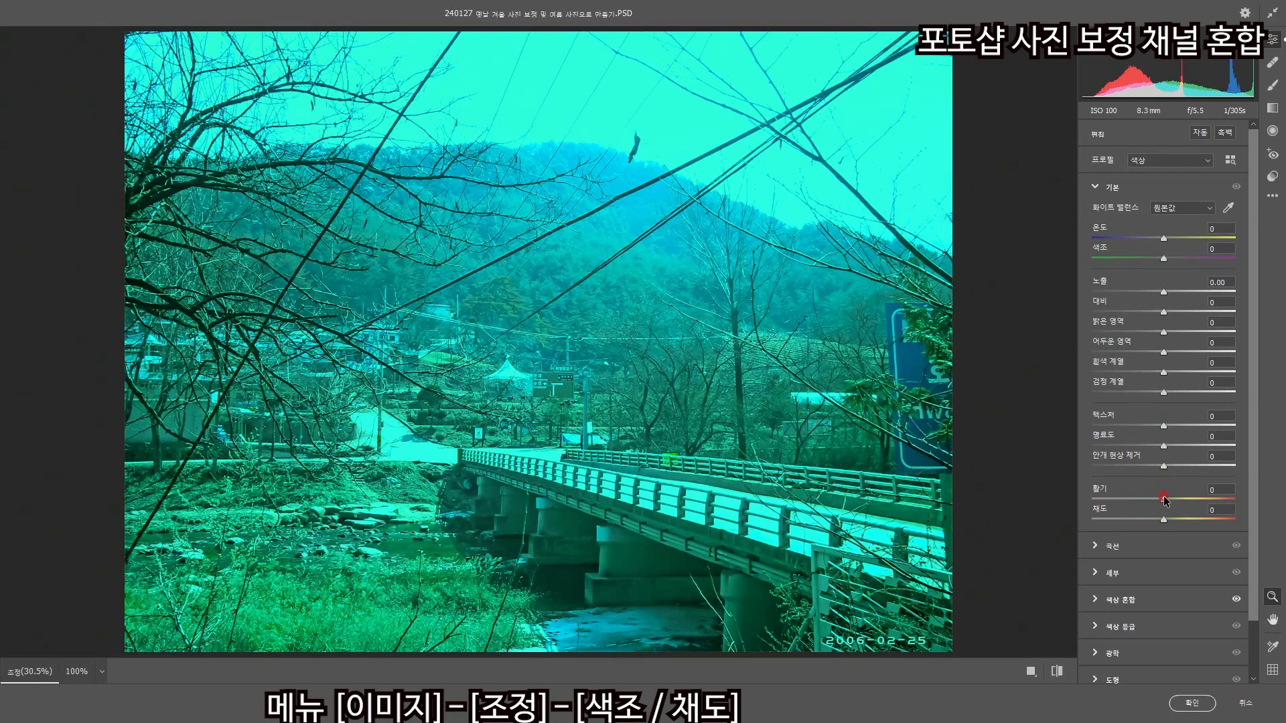
left_click_drag(1163, 499, 1179, 526)
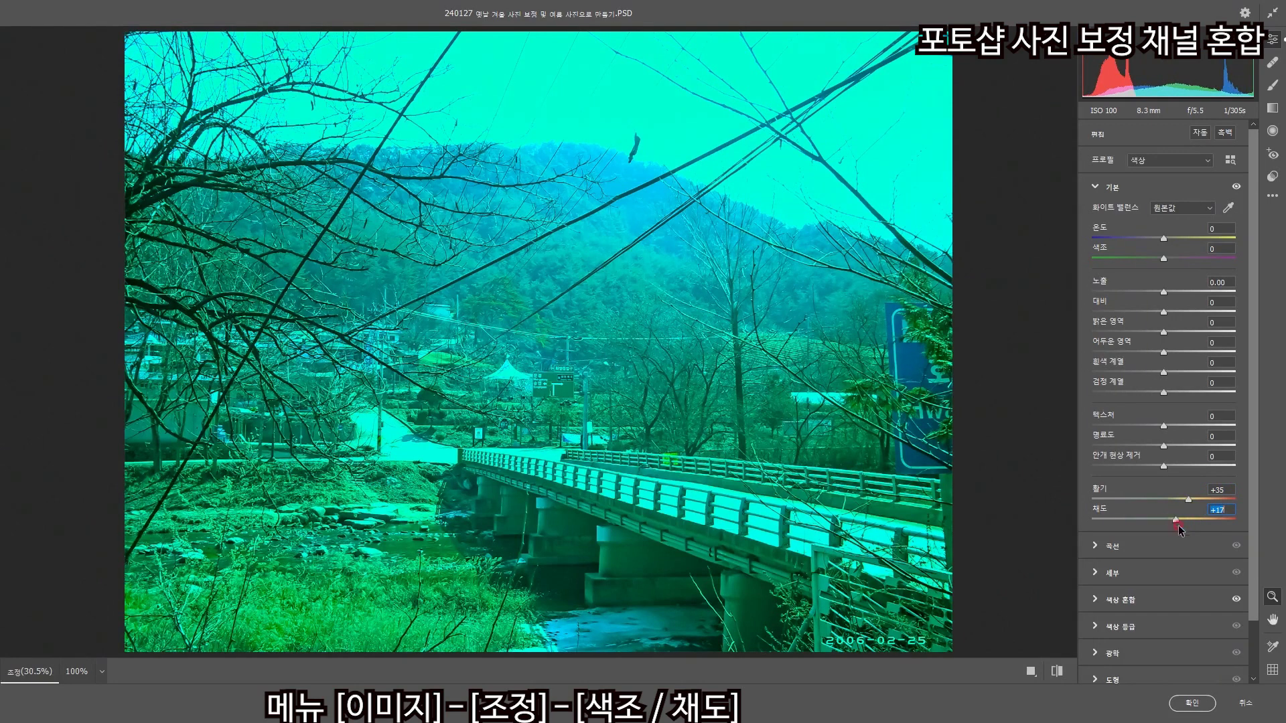
left_click(1190, 703)
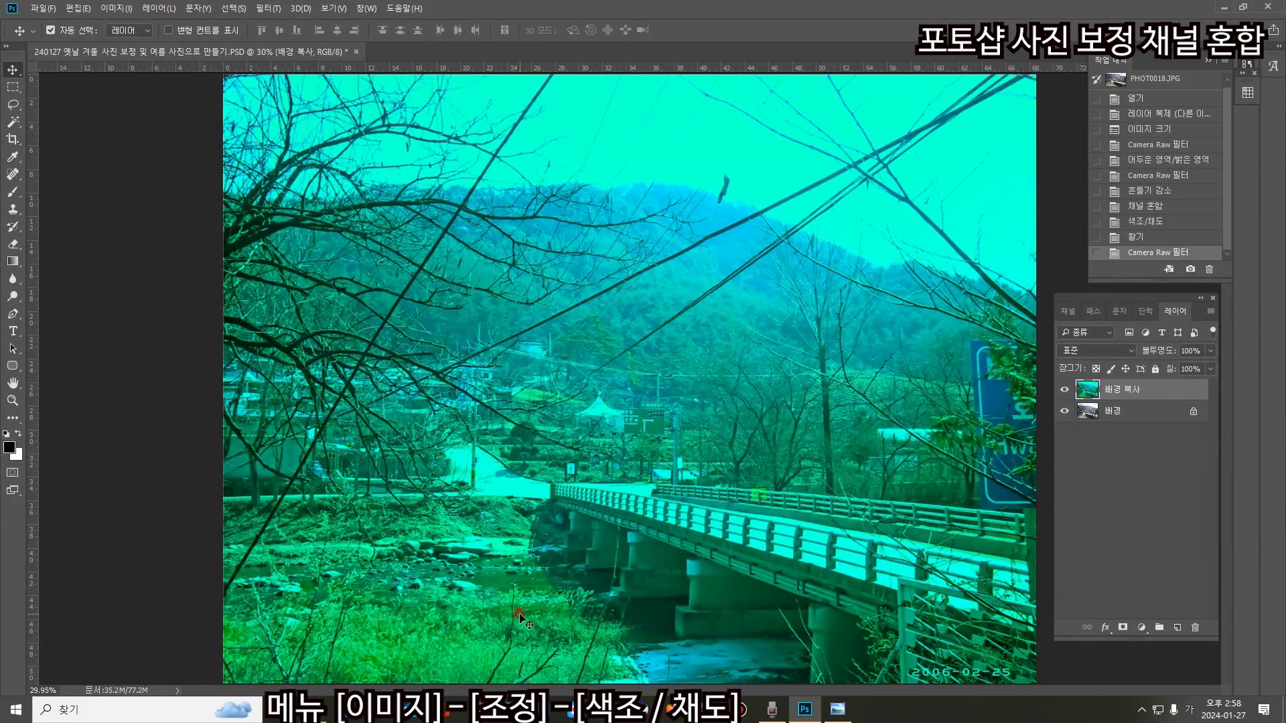
- Examine the filtered photo at 100% across the riverbank, bridge piers, date stamp, blue road sign, hillside and village
key("ctrl+1")
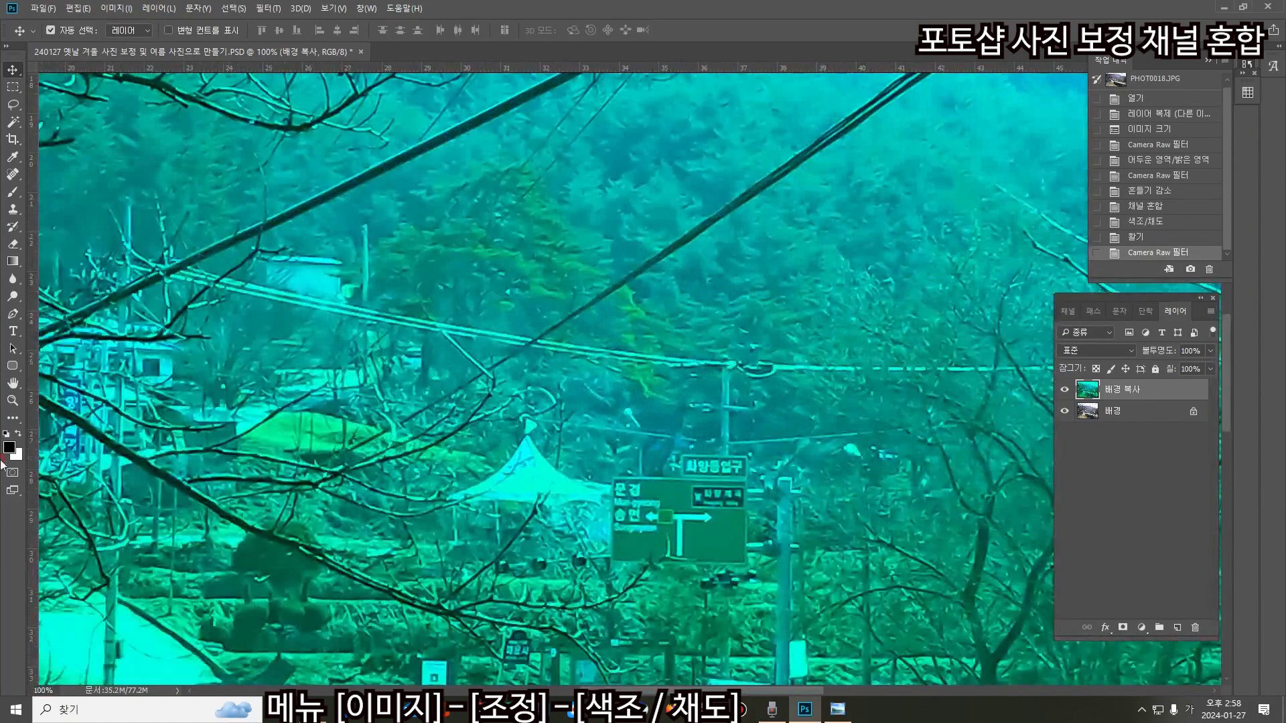
left_click(6, 383)
left_click_drag(268, 535, 743, 120)
left_click_drag(446, 428, 736, 544)
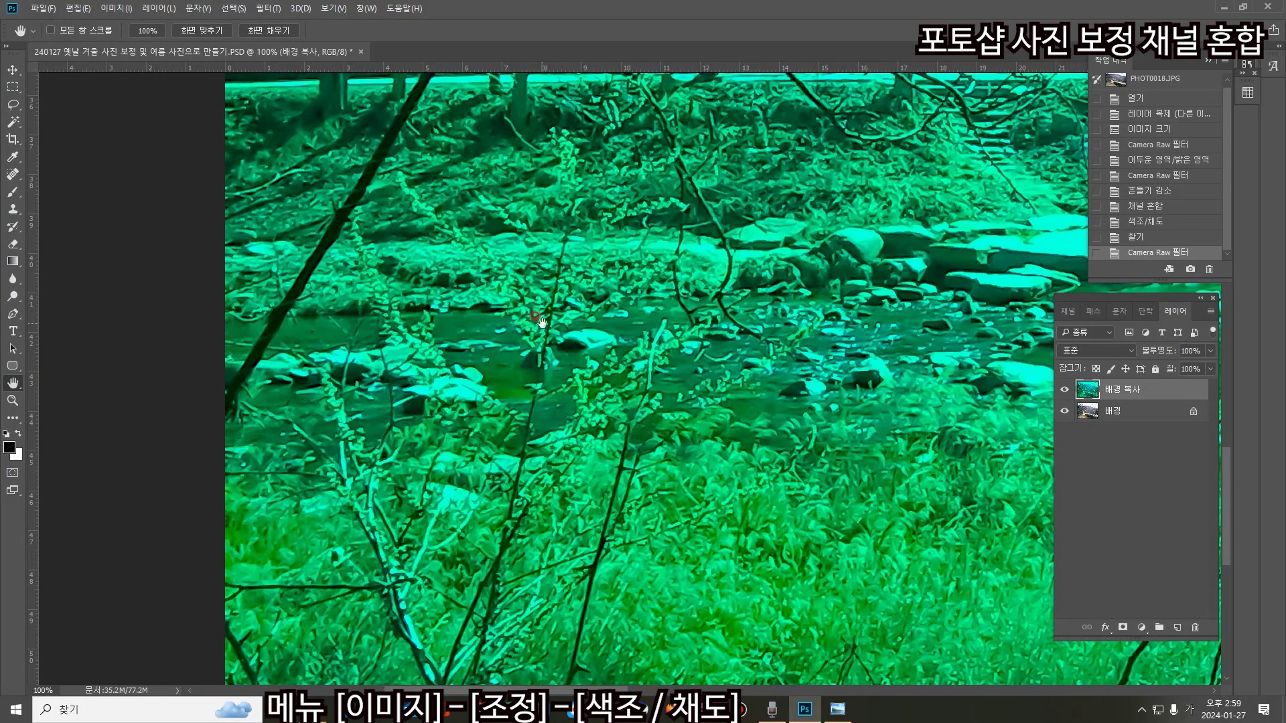
left_click_drag(790, 600, 243, 428)
left_click_drag(670, 416, 485, 435)
left_click_drag(699, 403, 151, 406)
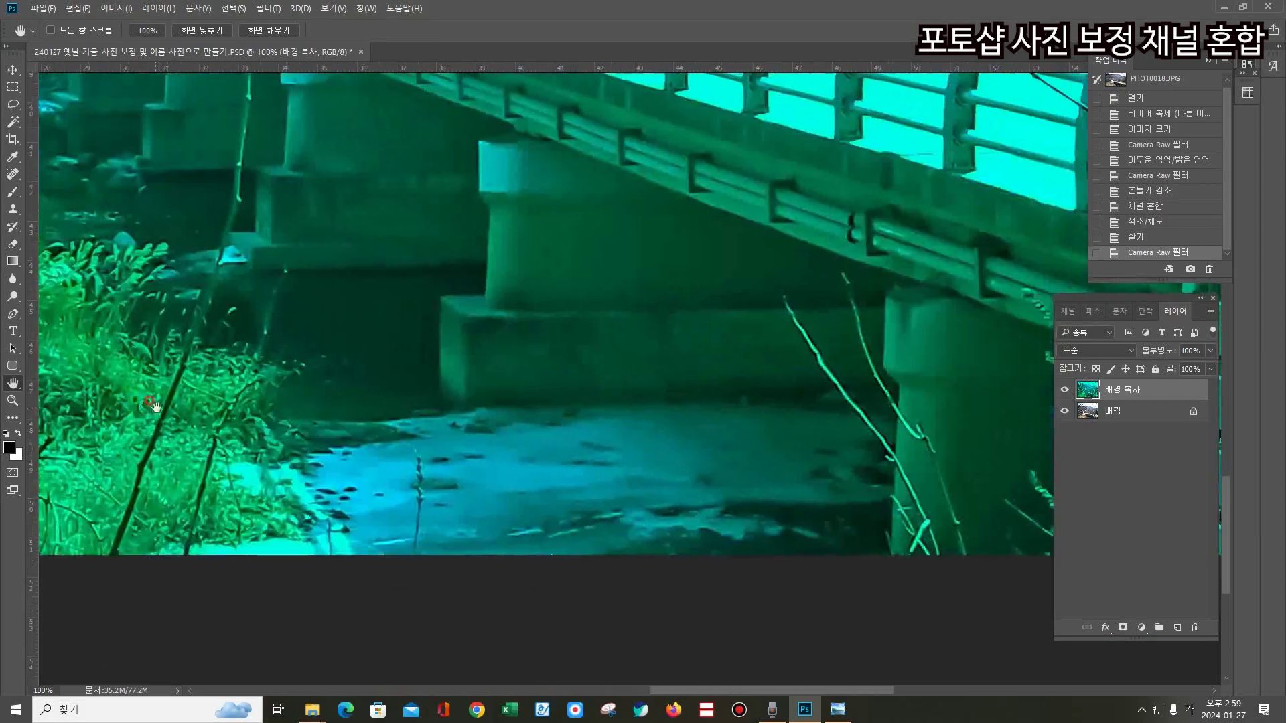
left_click_drag(660, 396, 301, 424)
left_click_drag(757, 409, 408, 411)
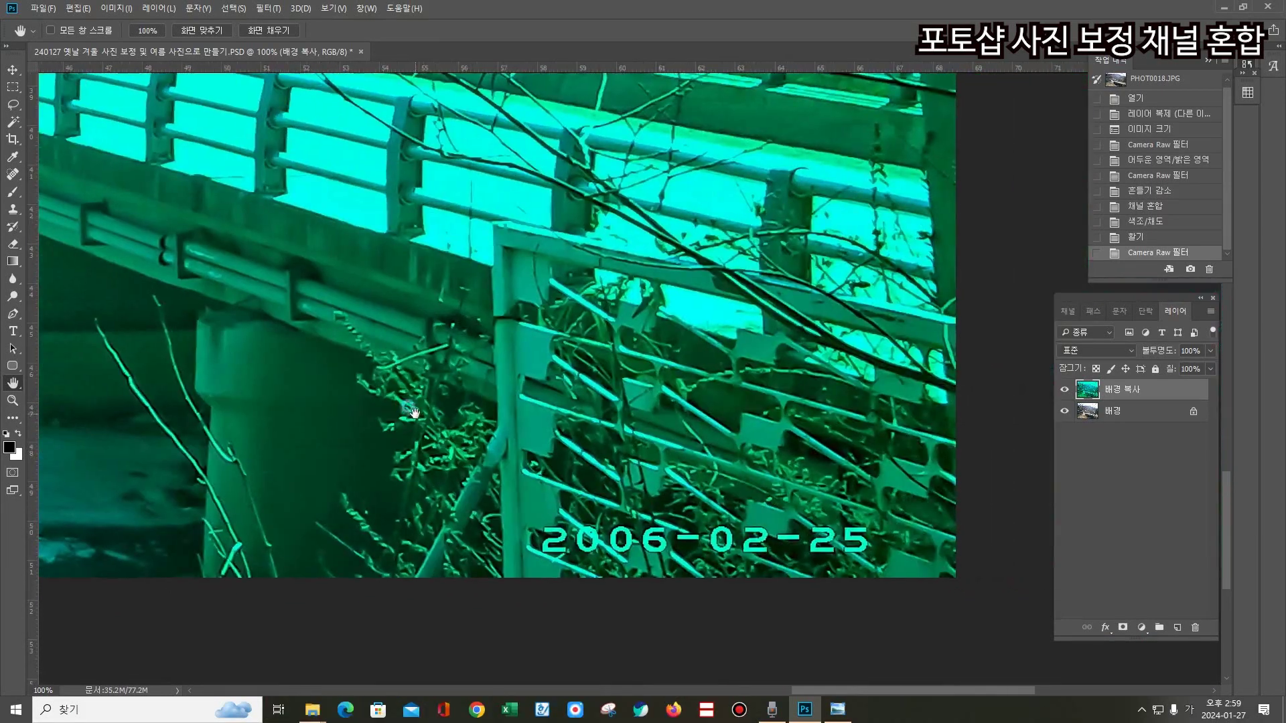
left_click_drag(550, 401, 472, 426)
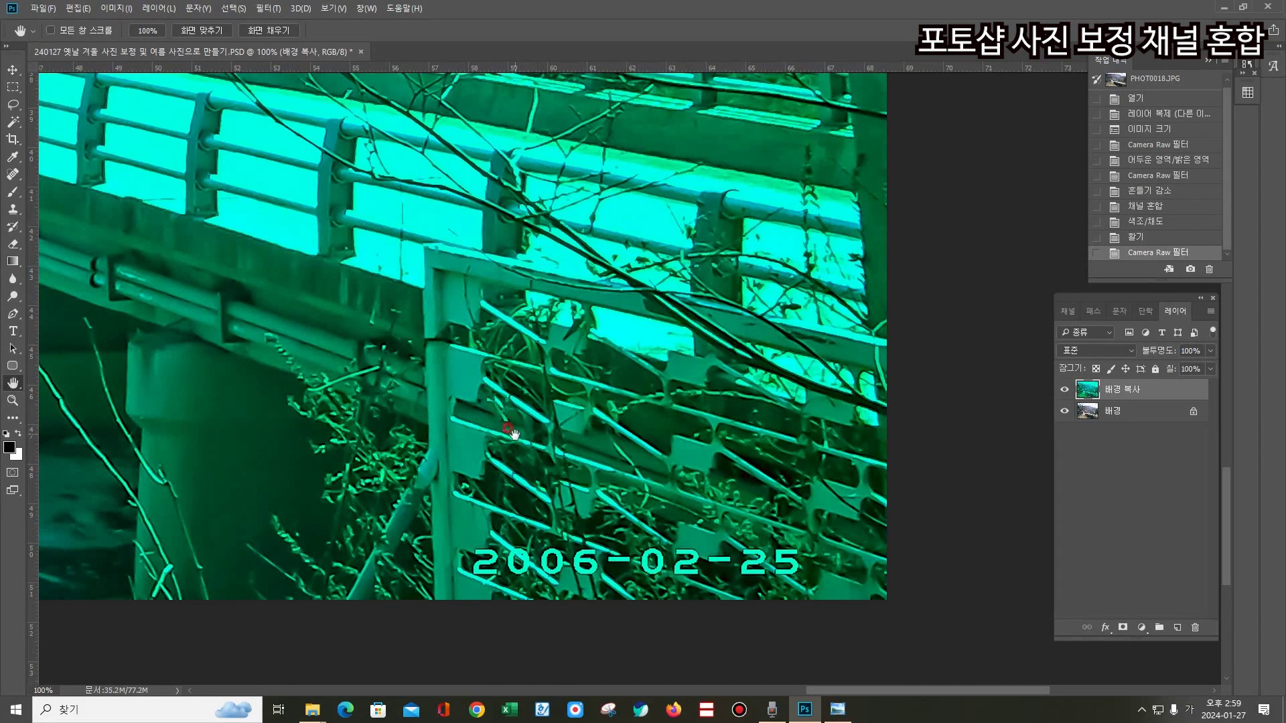
left_click_drag(620, 175, 594, 656)
left_click_drag(593, 87, 601, 395)
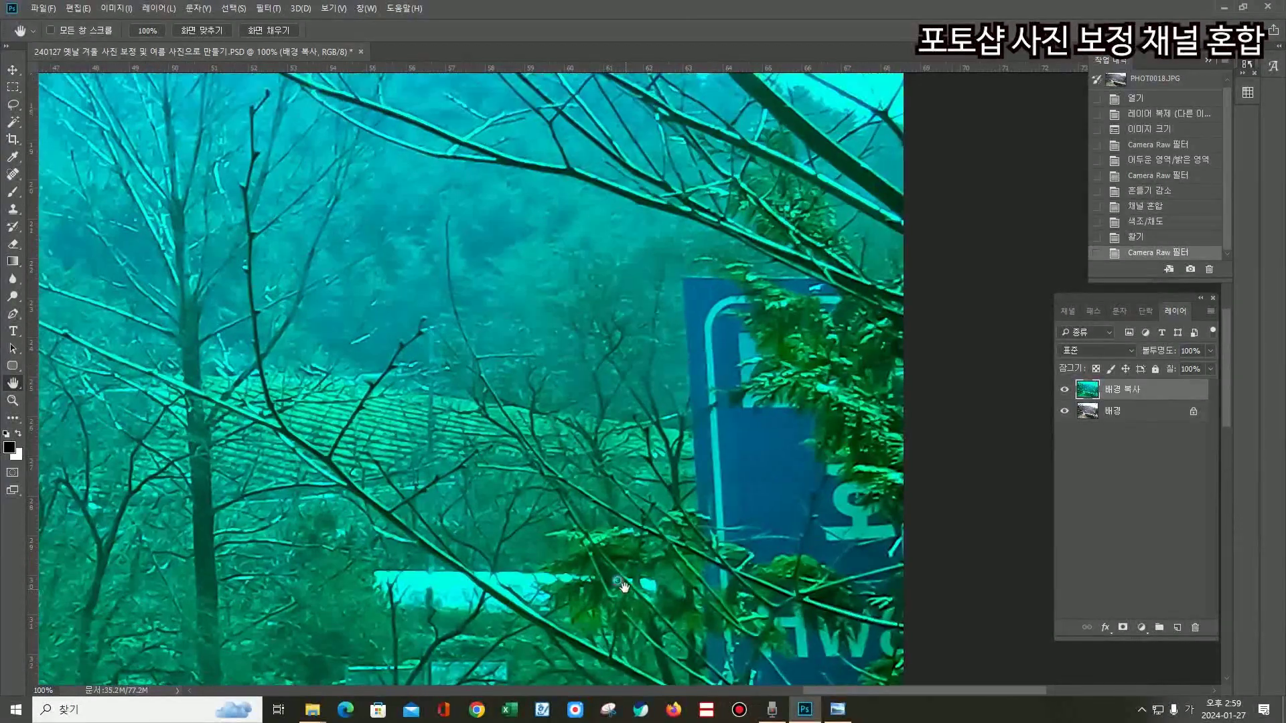
left_click_drag(623, 288, 611, 588)
left_click_drag(620, 304, 606, 568)
left_click_drag(598, 473, 895, 221)
left_click_drag(560, 502, 841, 253)
left_click_drag(669, 422, 750, 339)
left_click_drag(558, 479, 649, 342)
left_click_drag(788, 455, 602, 439)
left_click(603, 439)
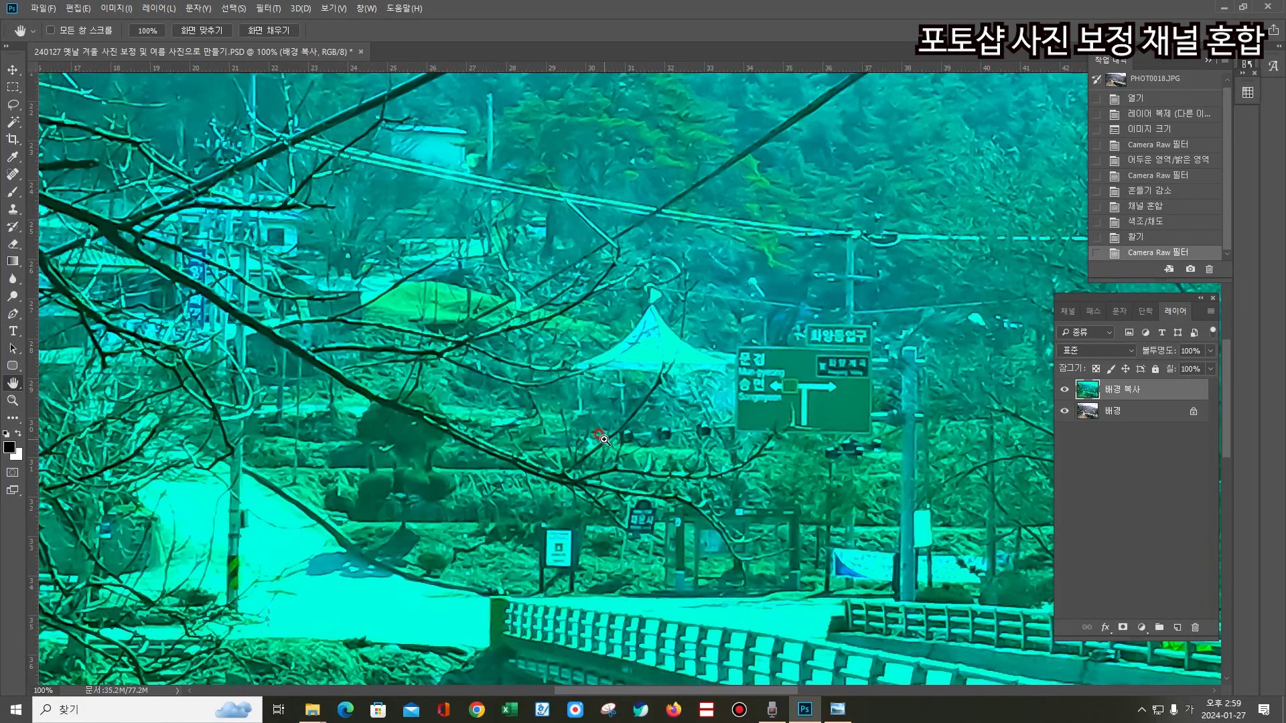
- Apply Auto Contrast to the background copy, followed by Auto Tone and a second Auto Contrast
key("ctrl+shift+alt+l")
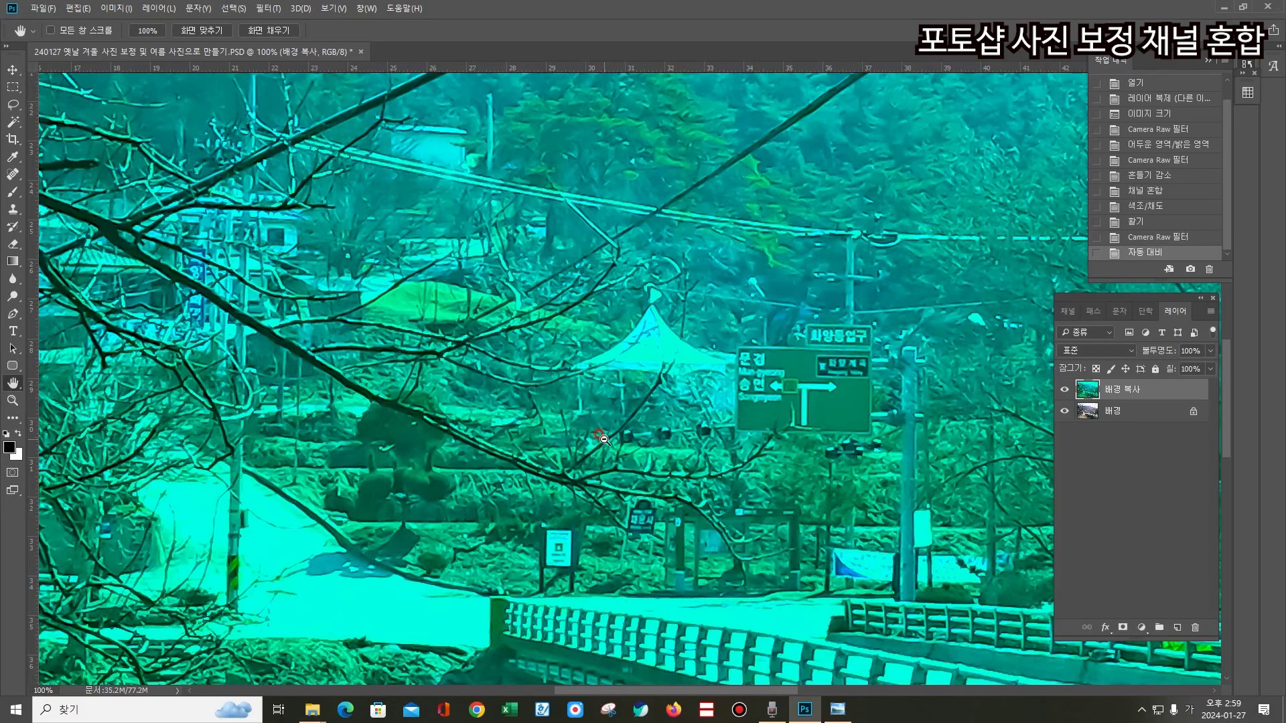
left_click(117, 8)
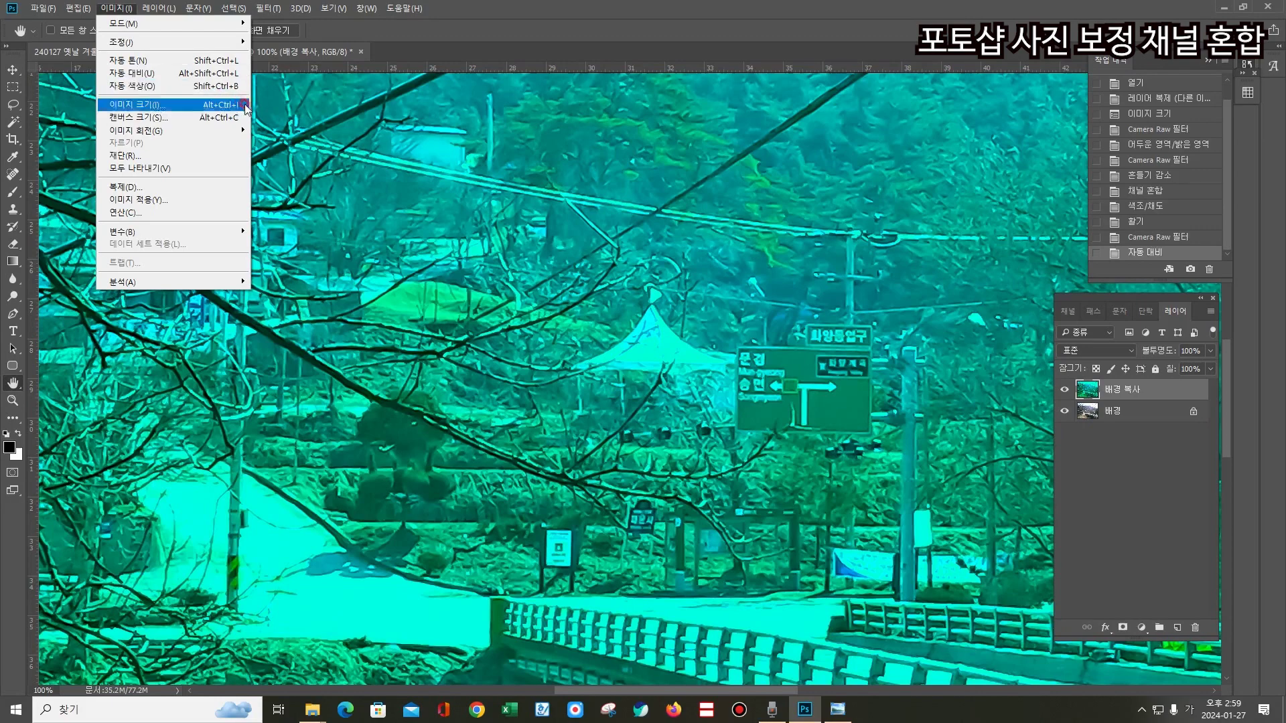
left_click(447, 239)
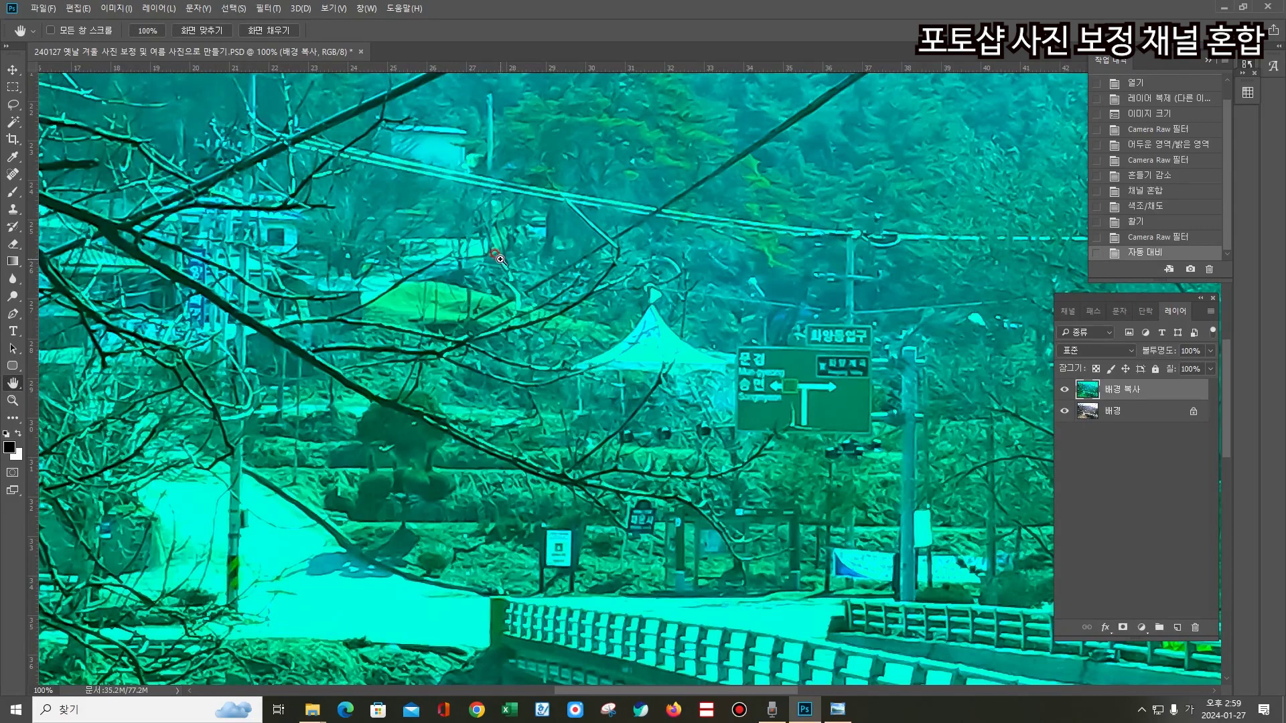
key("ctrl+shift+l")
key("ctrl+alt+shift+l")
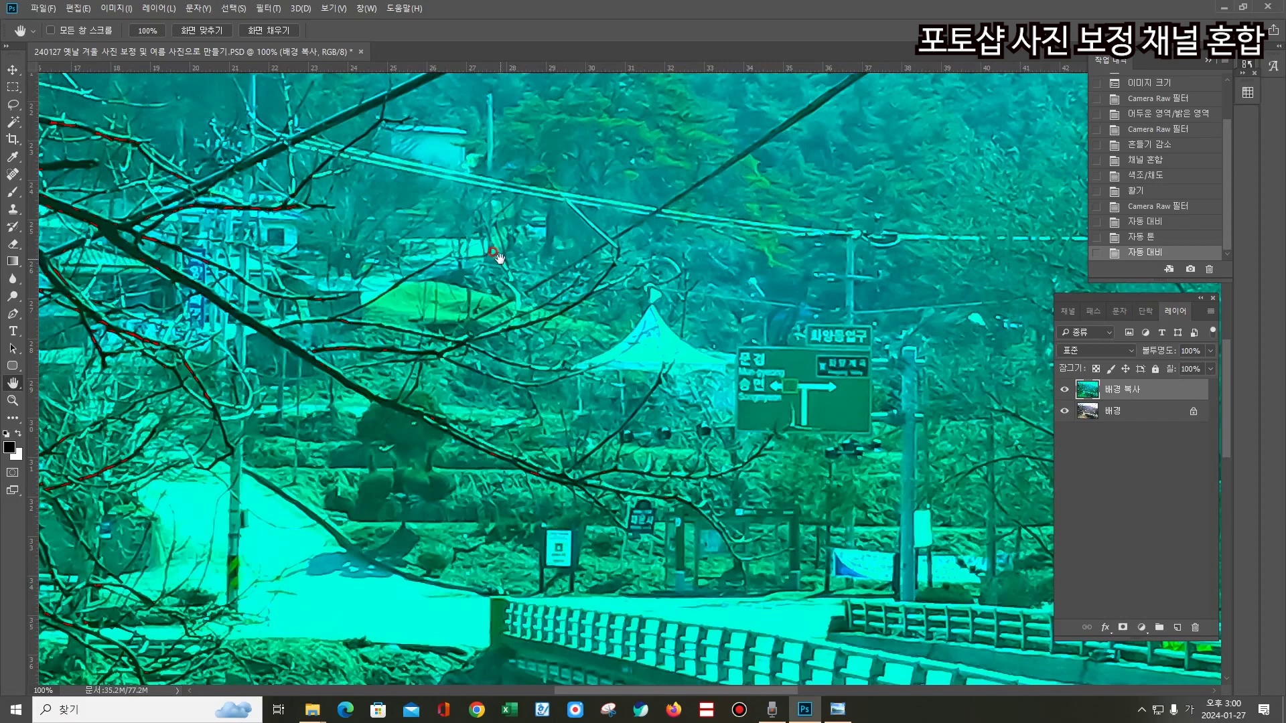
- View the whole photo and compare the auto-corrected background copy with the original by toggling its visibility
scroll(500, 258, "down", 5)
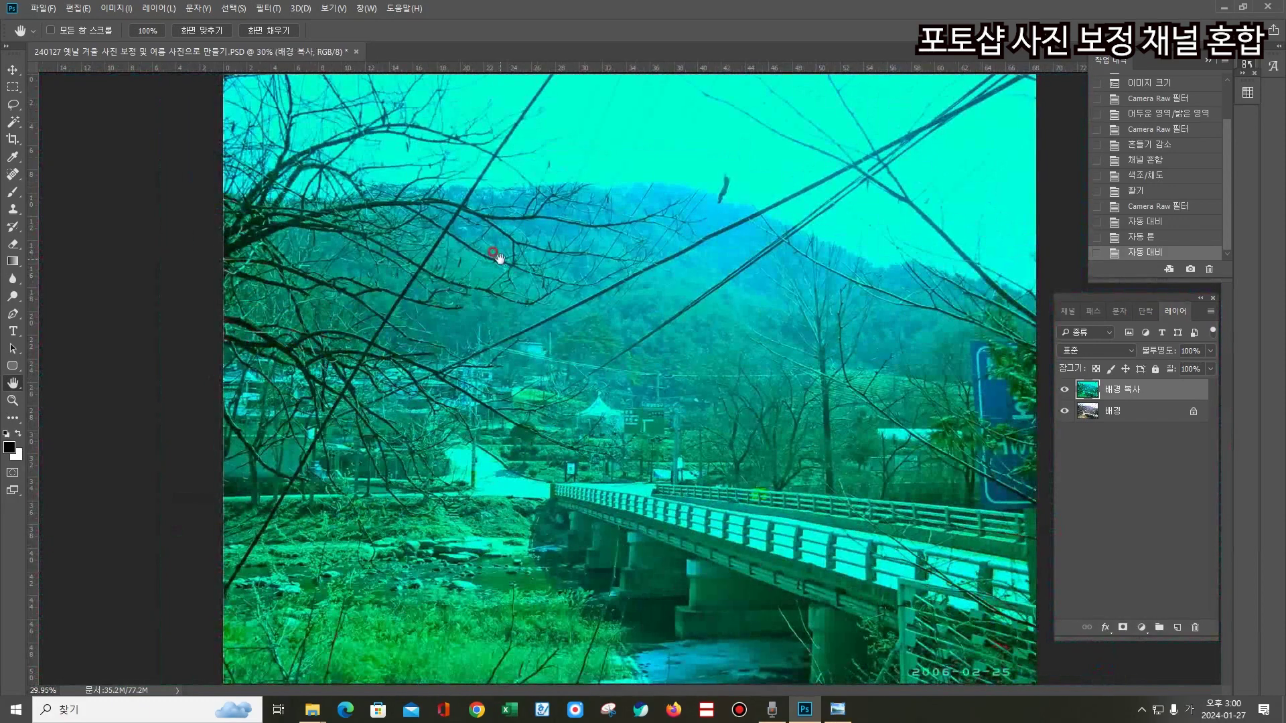
left_click(1066, 392)
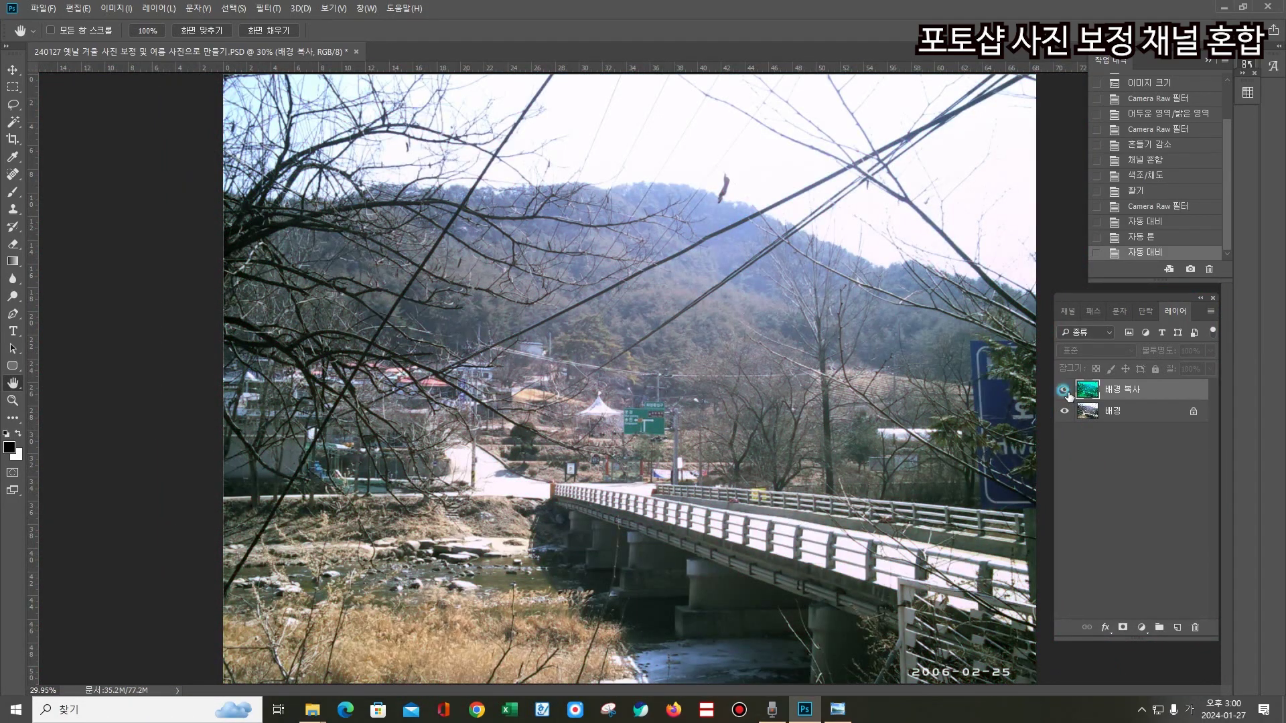
left_click(1065, 391)
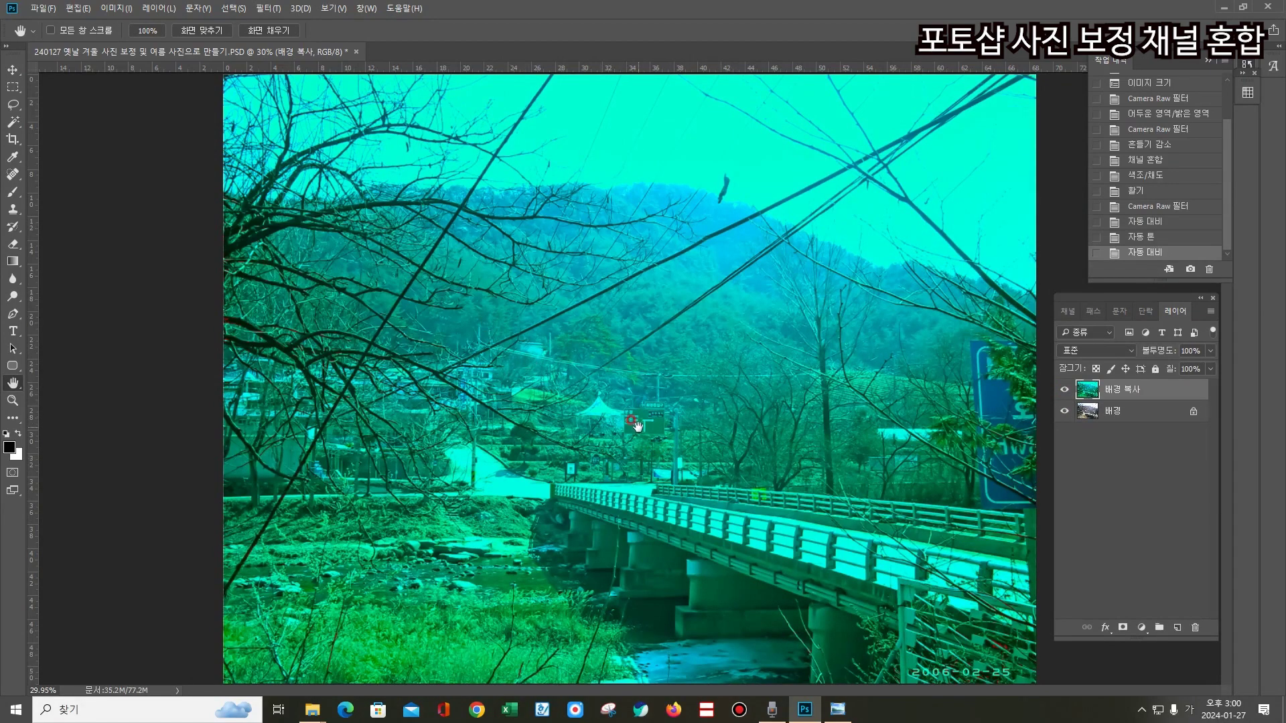
- View the photo's RGB, red, green and blue channels
left_click(1067, 312)
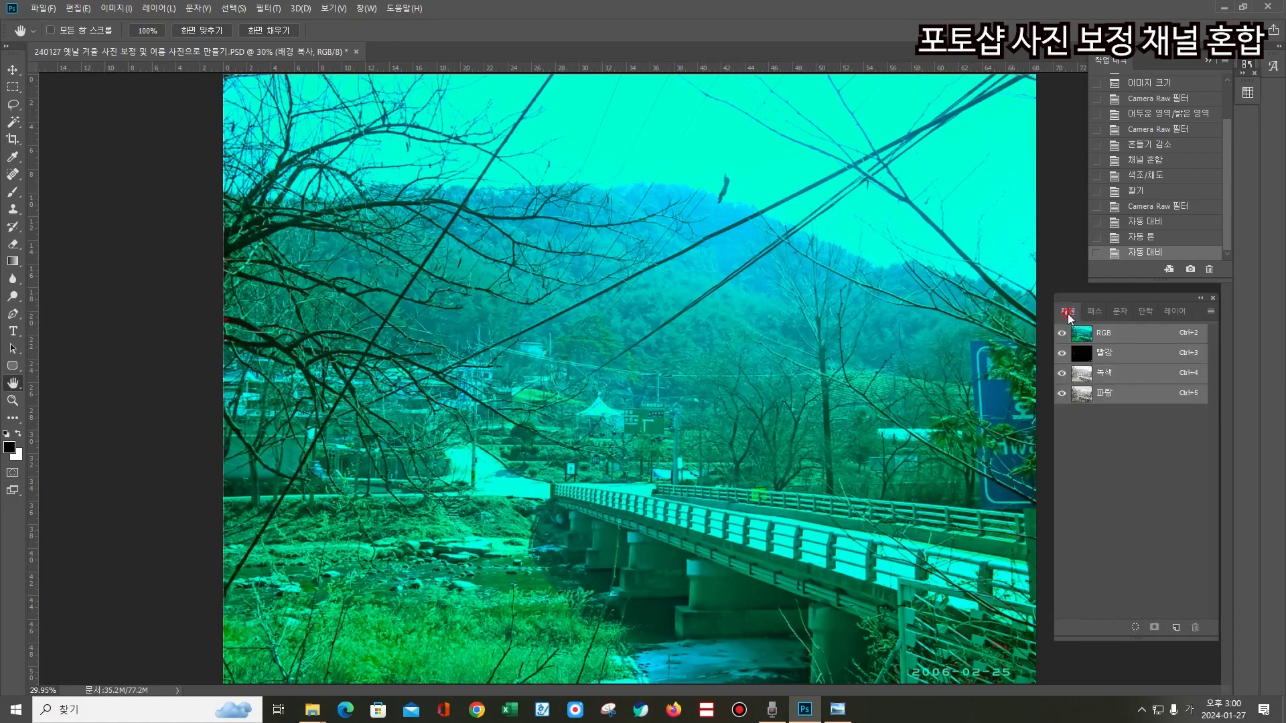
left_click(1068, 312)
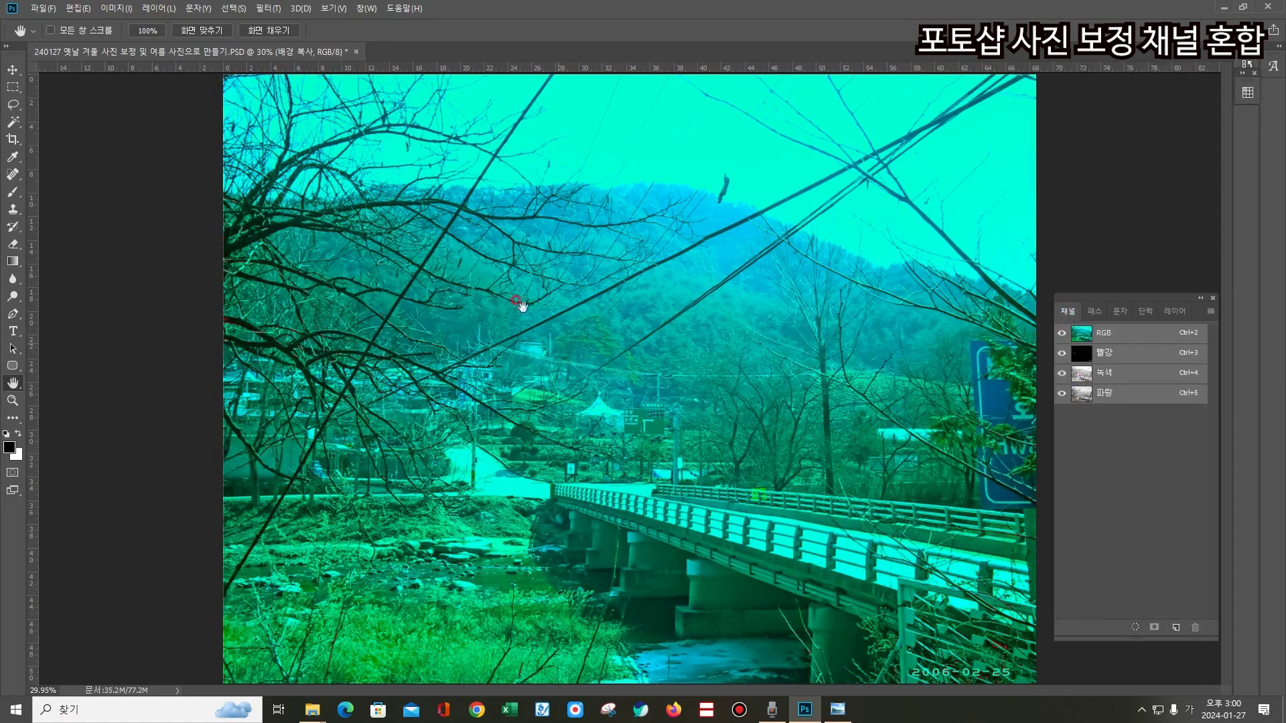
left_click(117, 9)
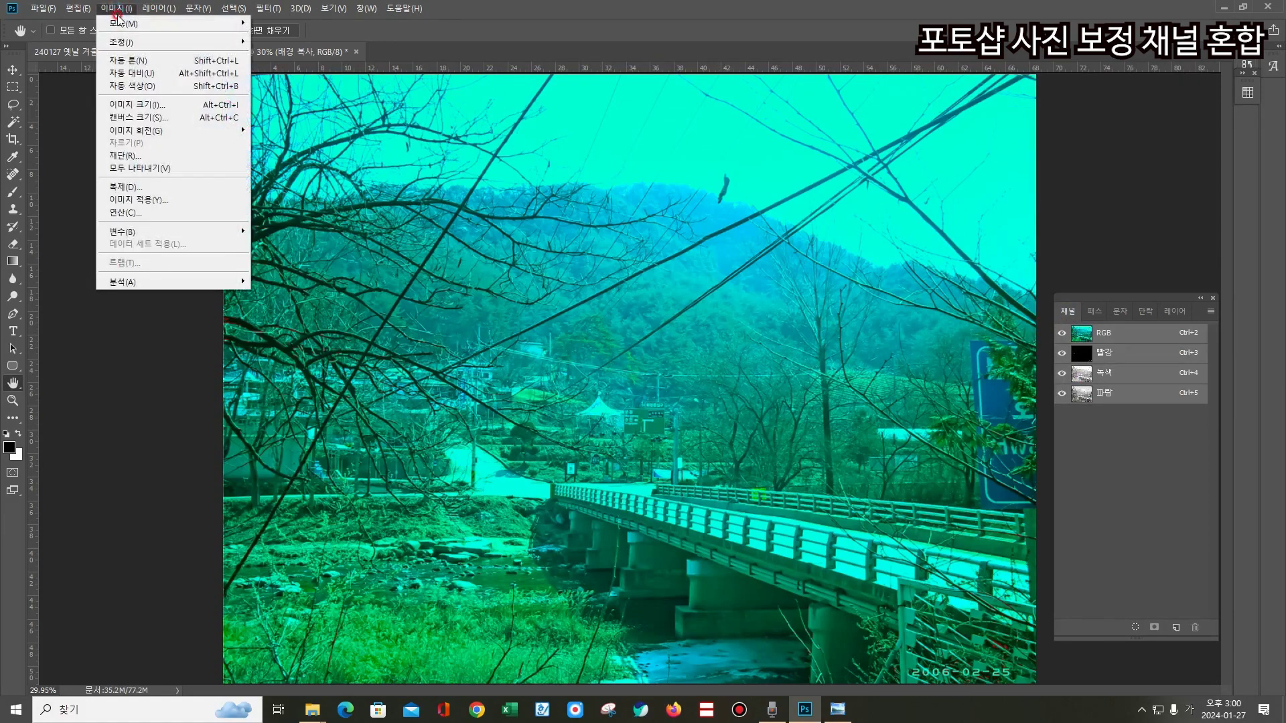
left_click(143, 44)
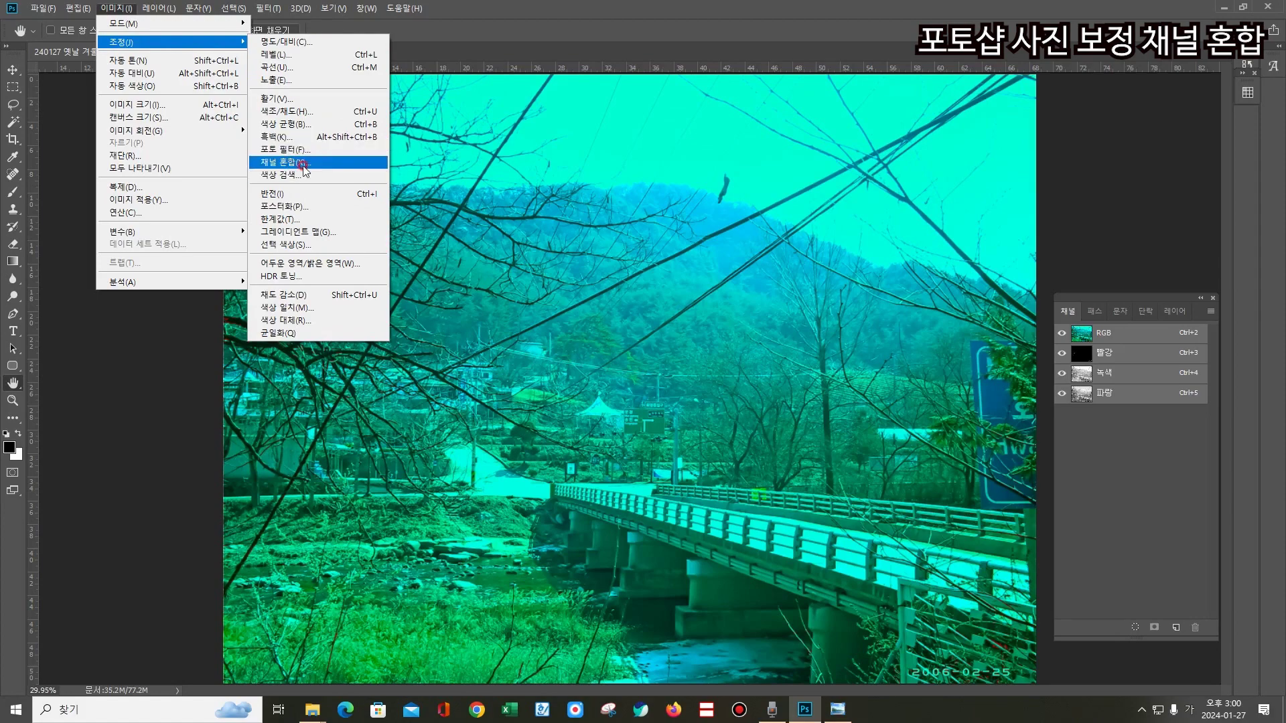
left_click(160, 391)
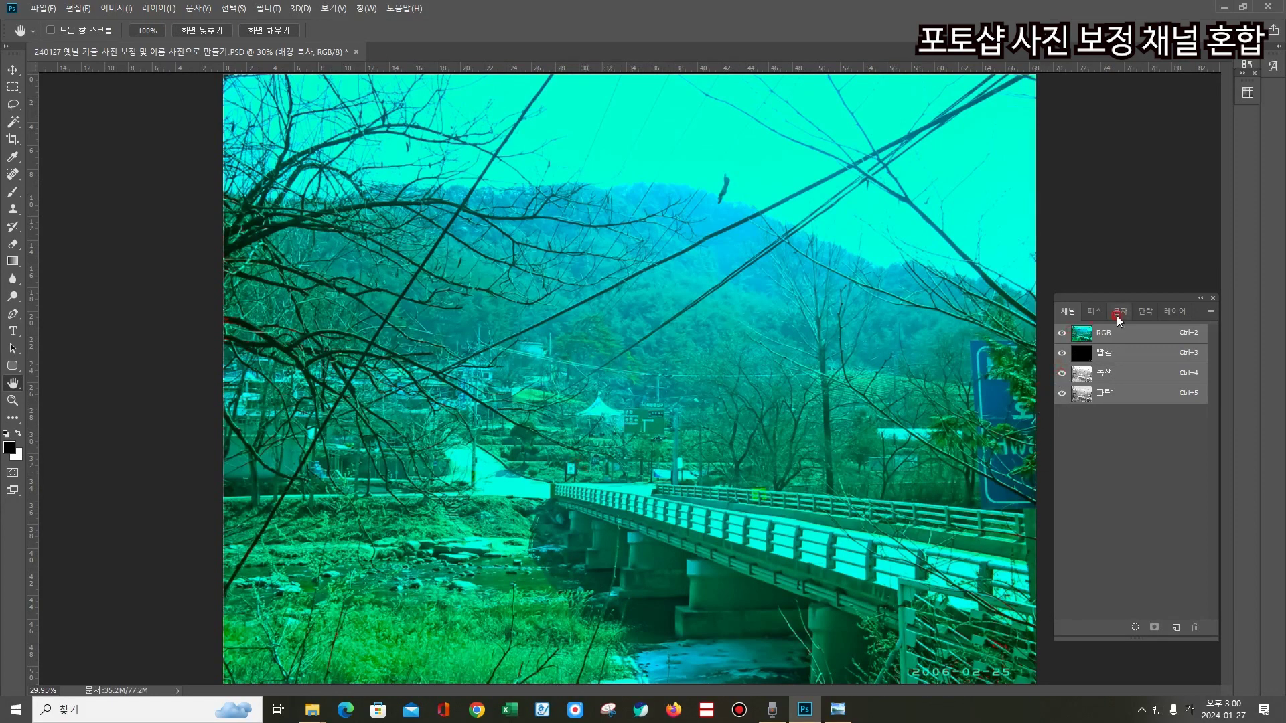
- Return to the layers and repeatedly toggle the background copy's visibility to compare the summer version with the winter original
left_click(1175, 311)
left_click(1064, 389)
left_click(1064, 389)
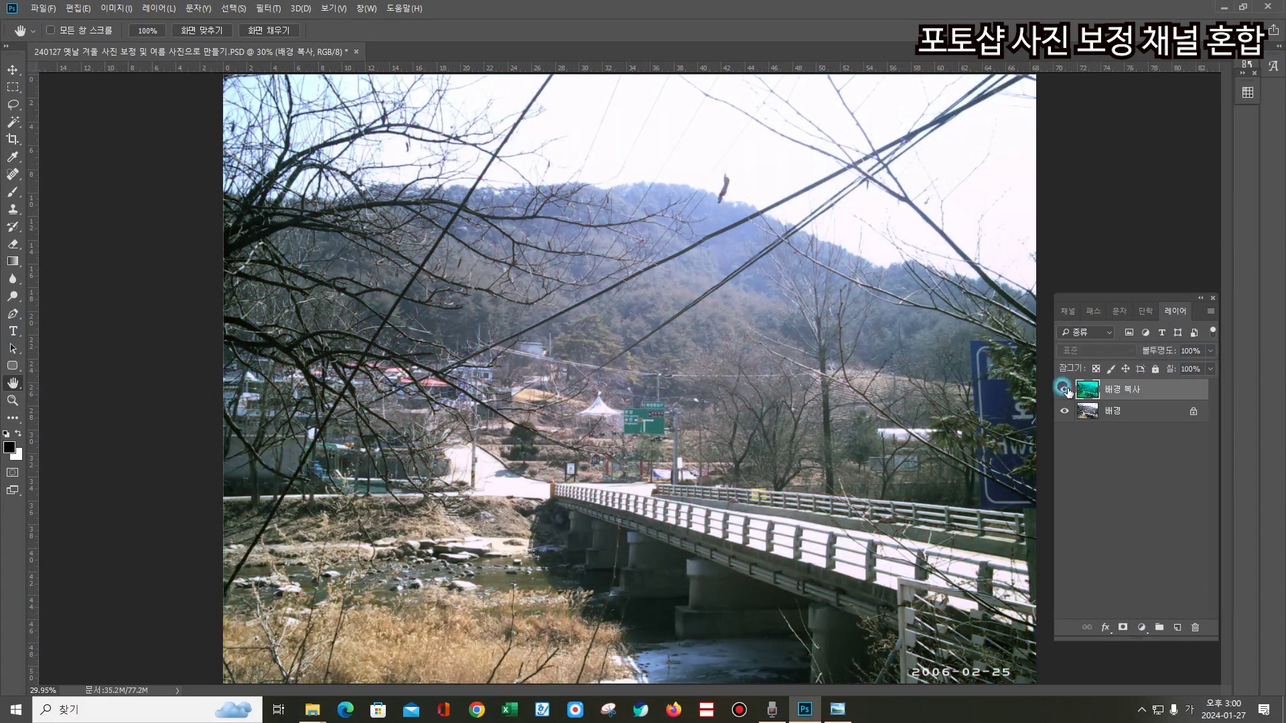
left_click(1064, 389)
left_click(1064, 389)
left_click(1064, 389)
left_click(1064, 389)
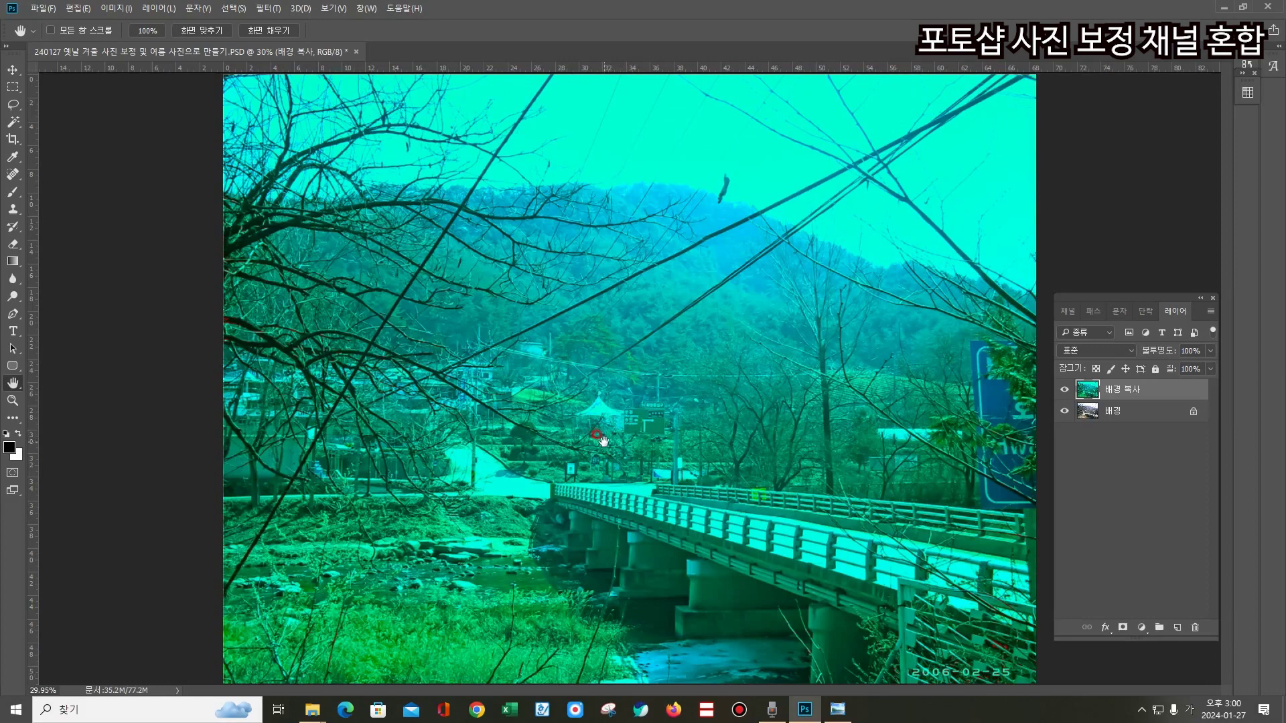
left_click(114, 9)
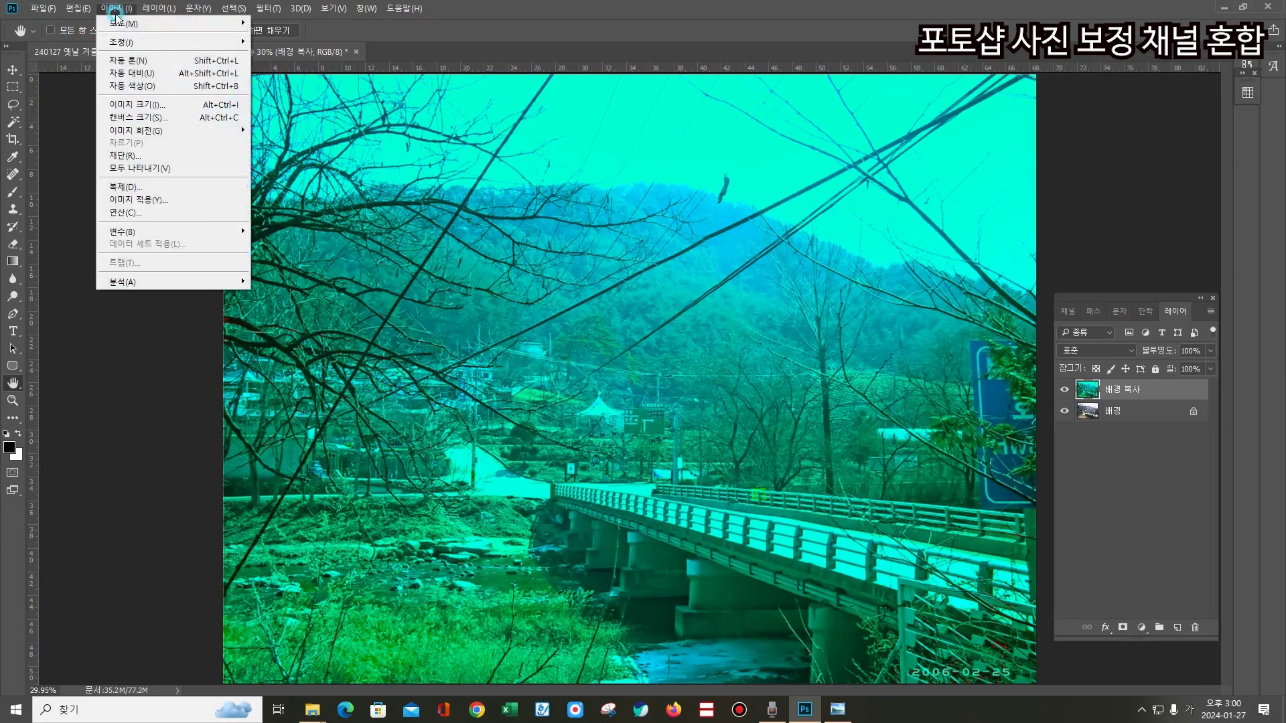
mouse_move(228, 42)
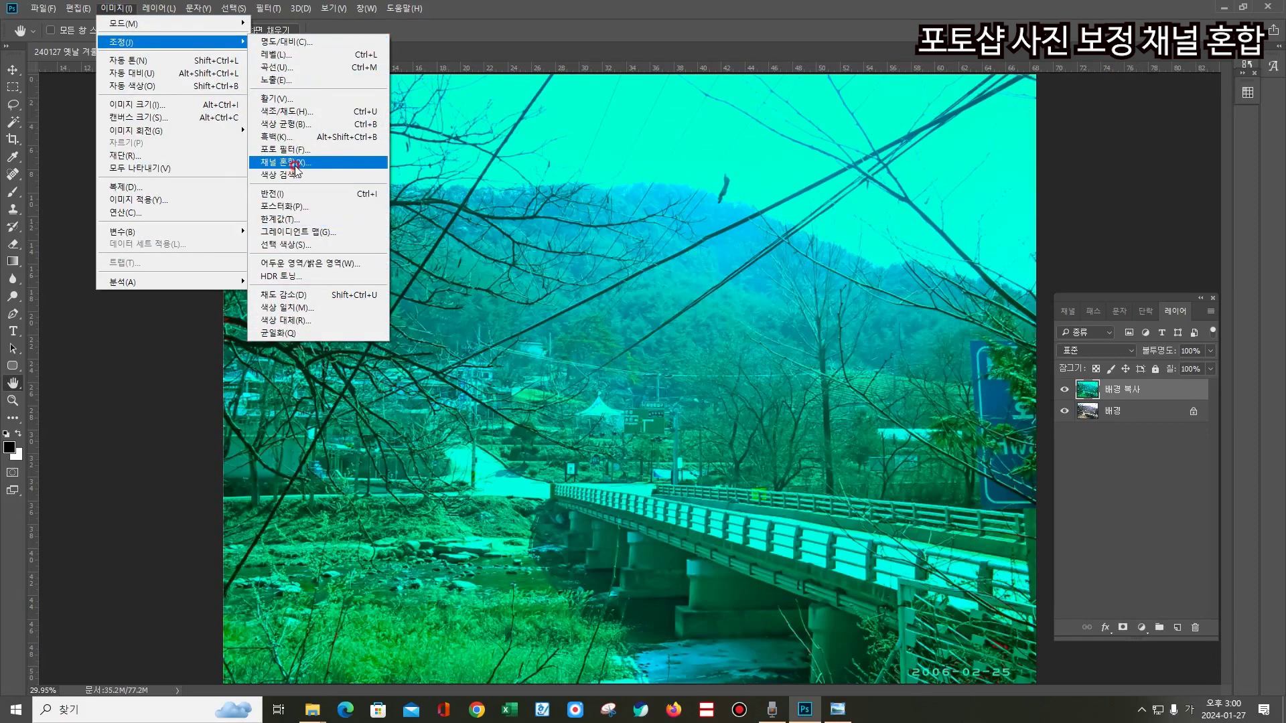
left_click(110, 475)
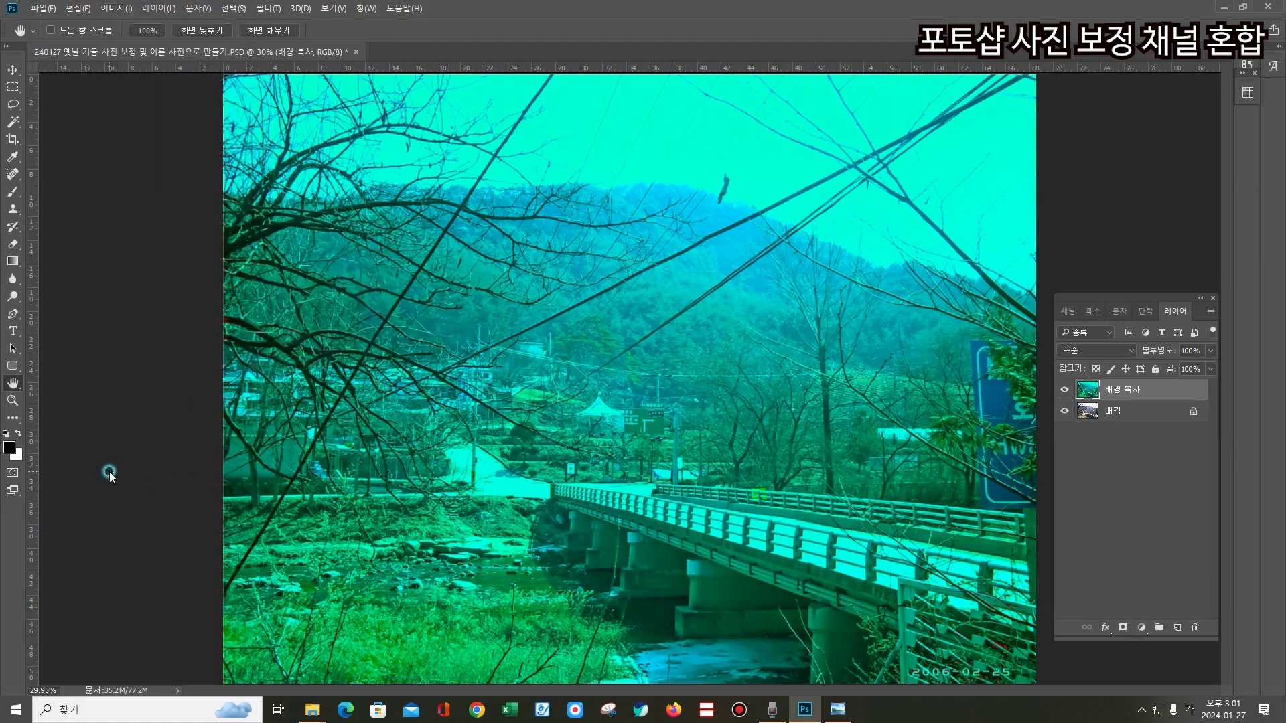
- Hide and show the background copy once more for a final before-and-after comparison
left_click(1064, 391)
left_click(1064, 391)
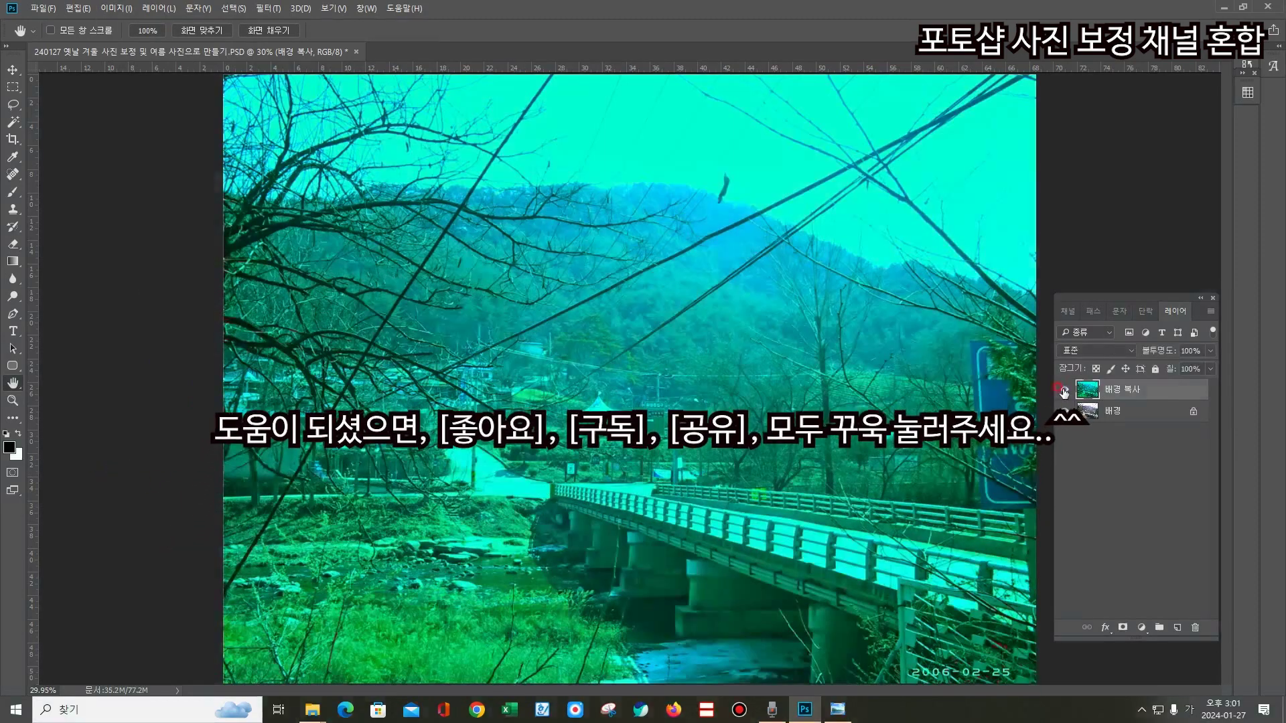